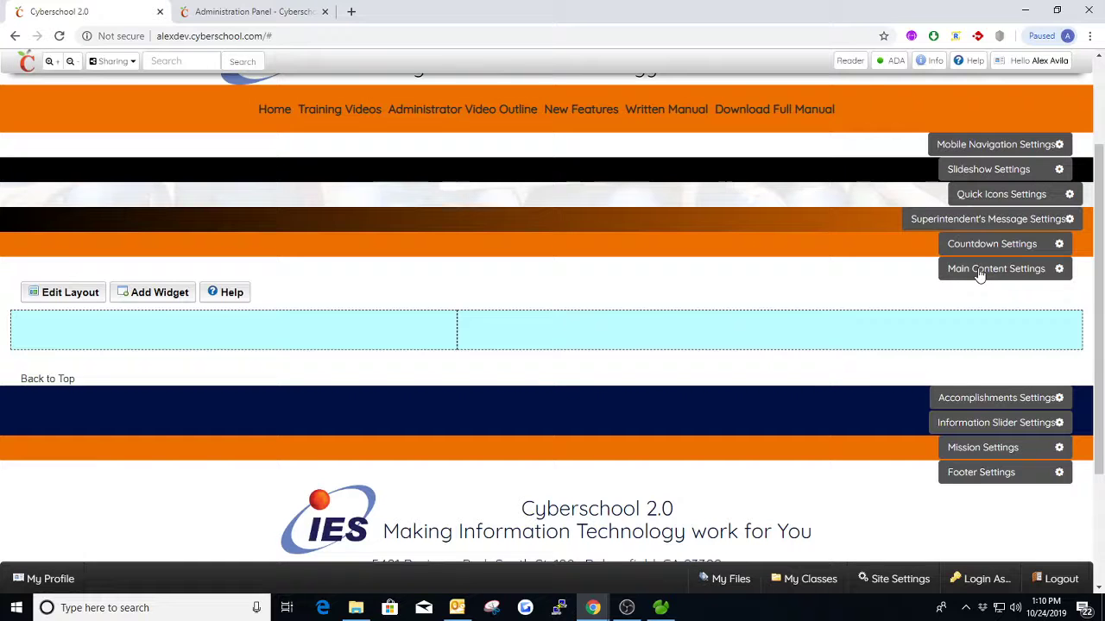
- Examine the title and layout options in the Main Content general settings, keeping the Default layout, and close the settings
click(979, 270)
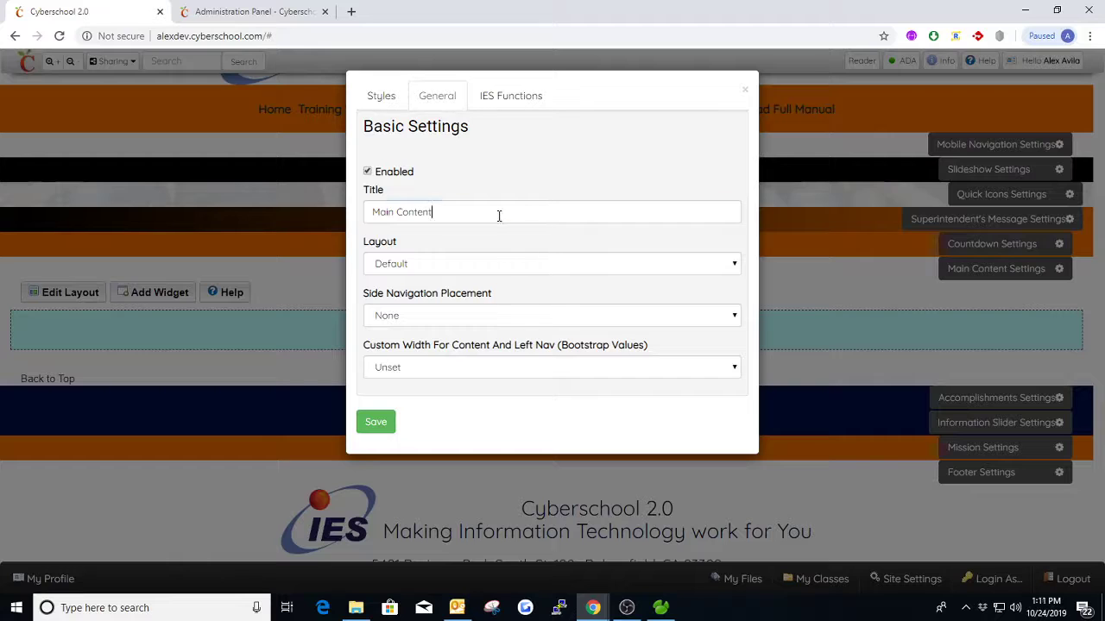
drag(498, 215, 367, 218)
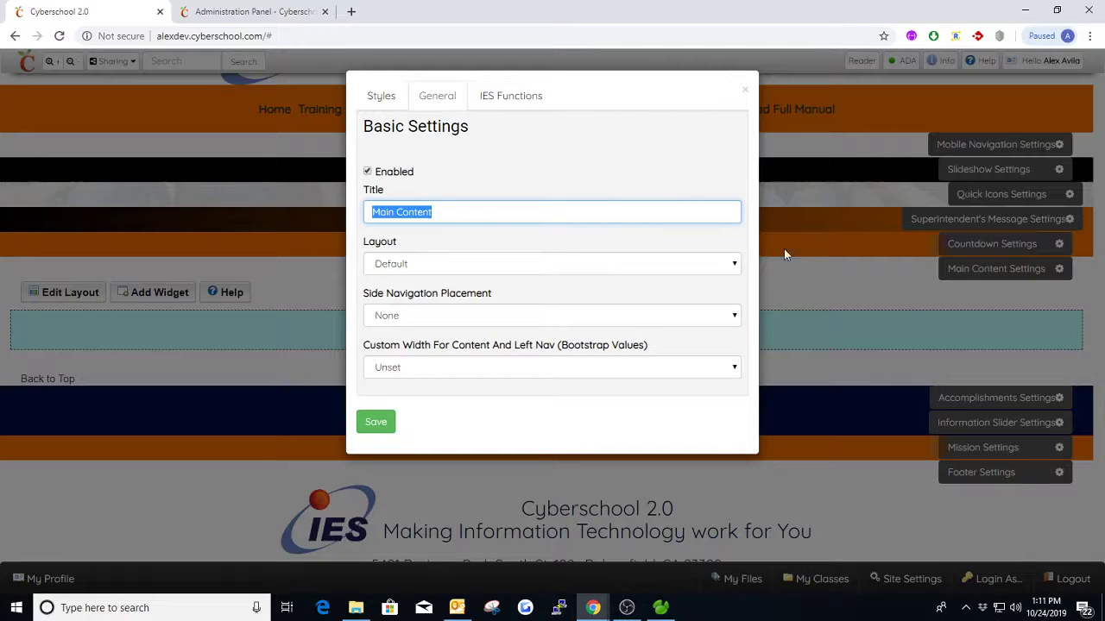
click(468, 212)
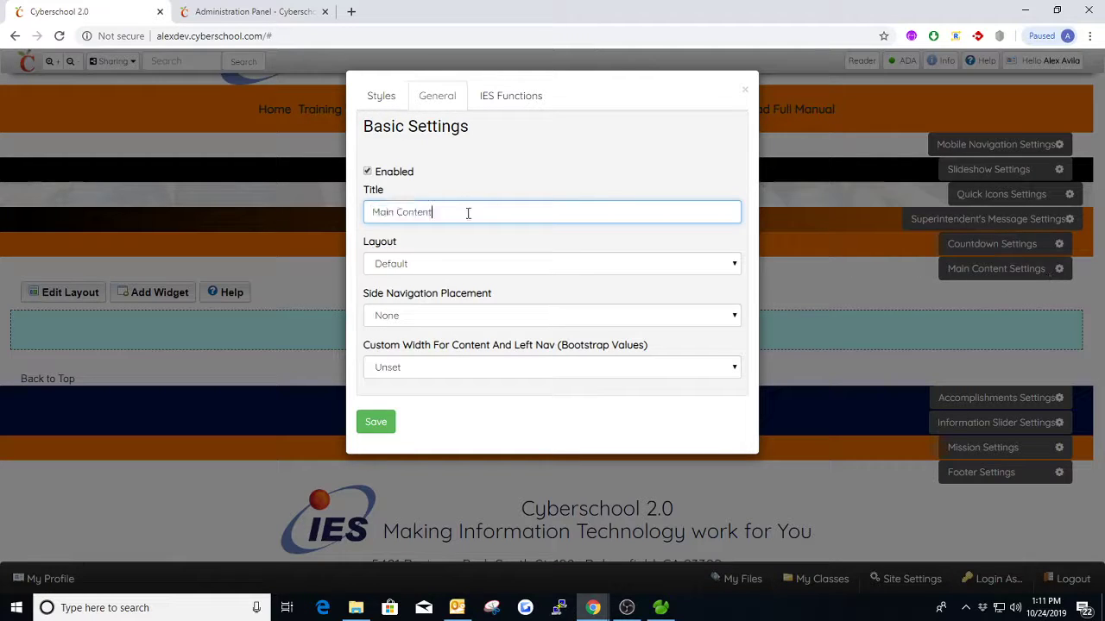
click(415, 267)
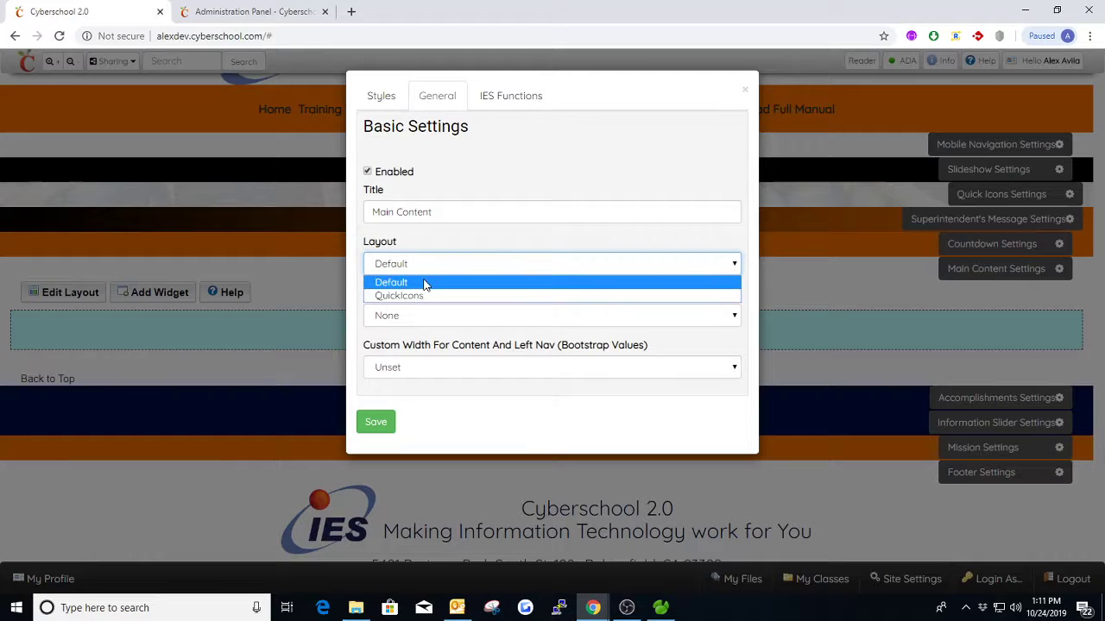
click(426, 285)
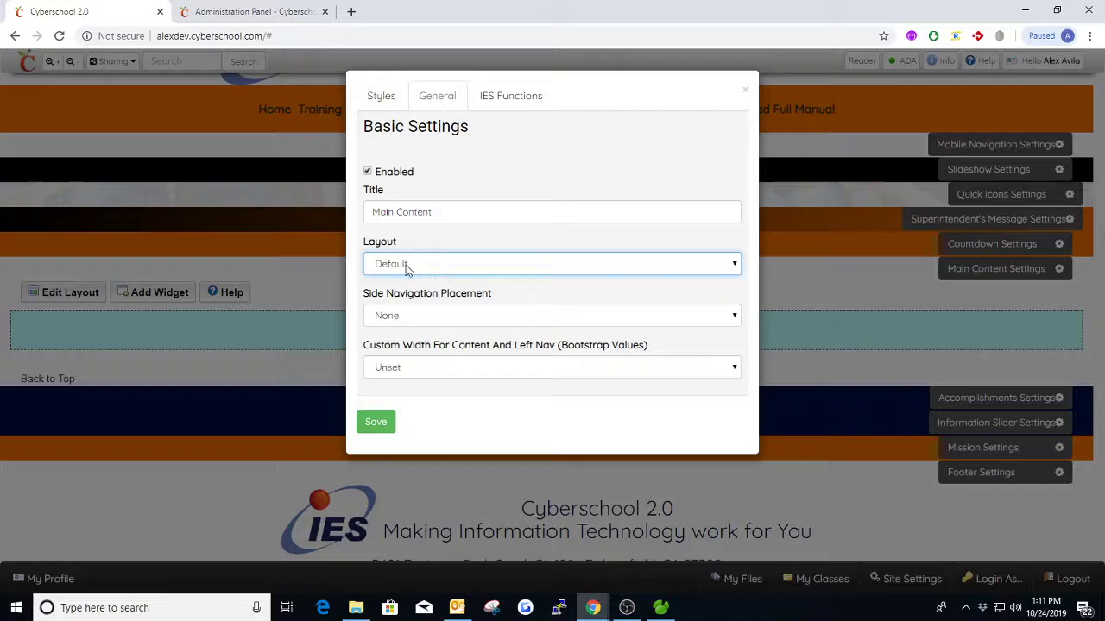
click(443, 270)
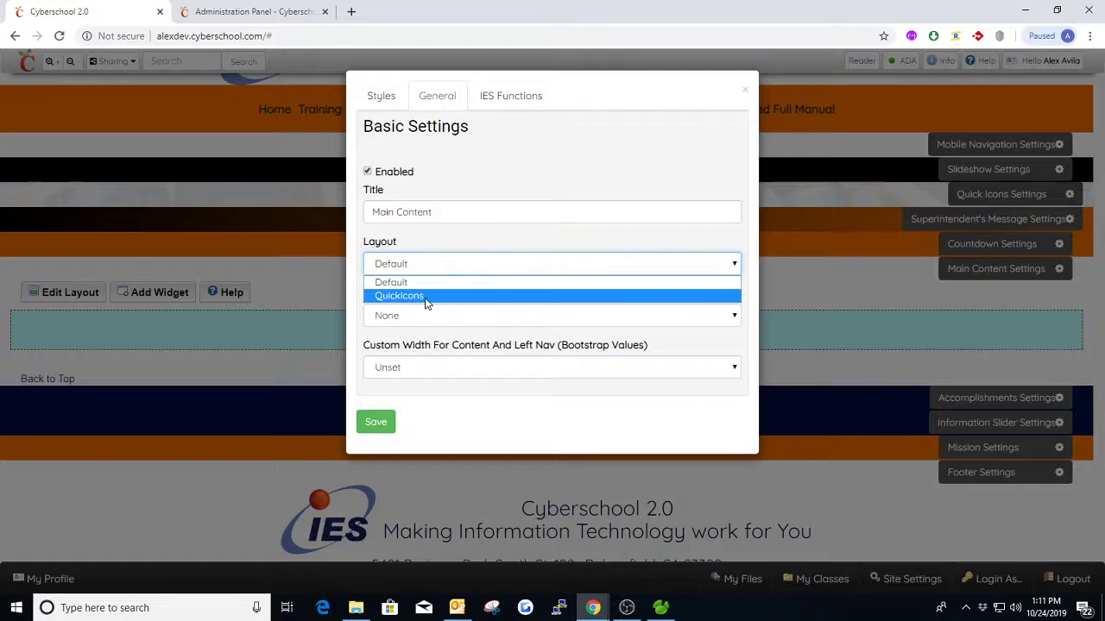
click(420, 283)
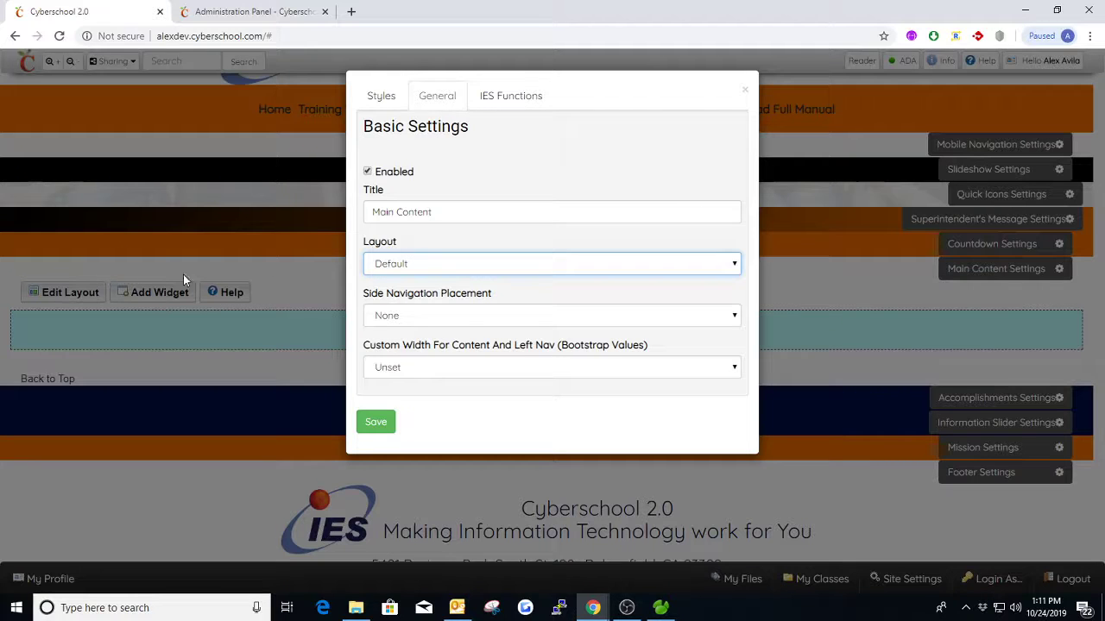
click(733, 118)
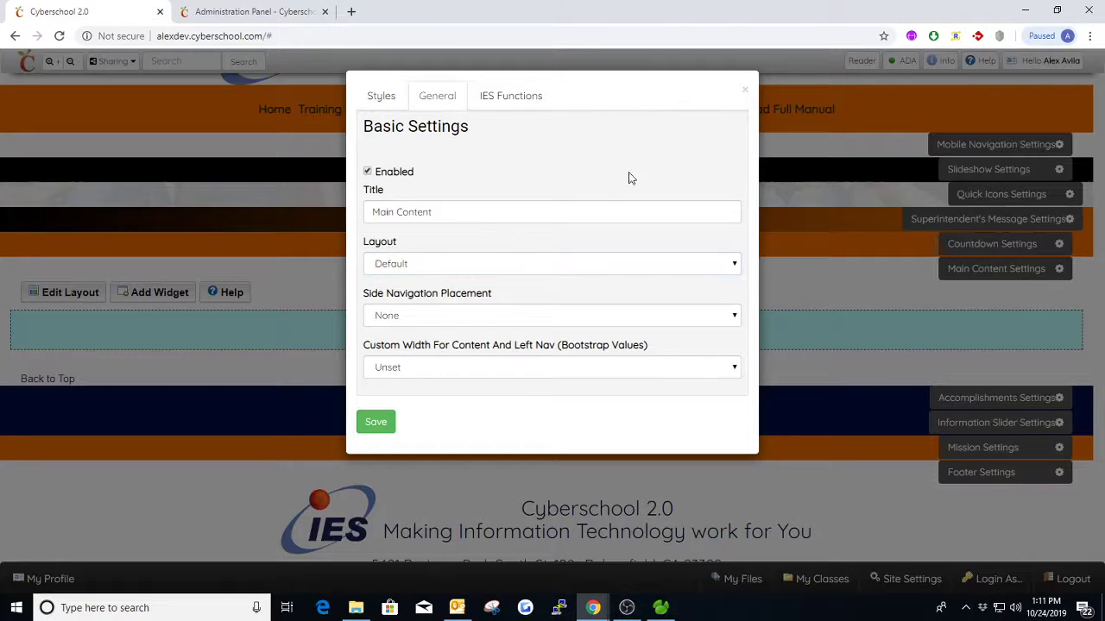
click(745, 91)
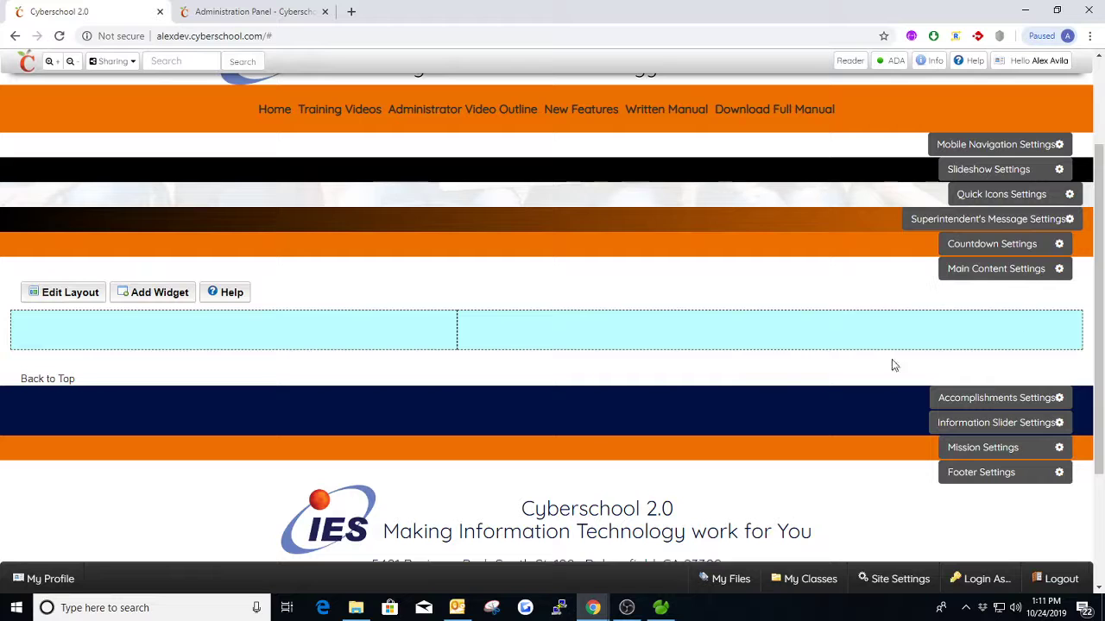
- Set the Main Content section's side navigation placement to Left and save the settings
click(956, 275)
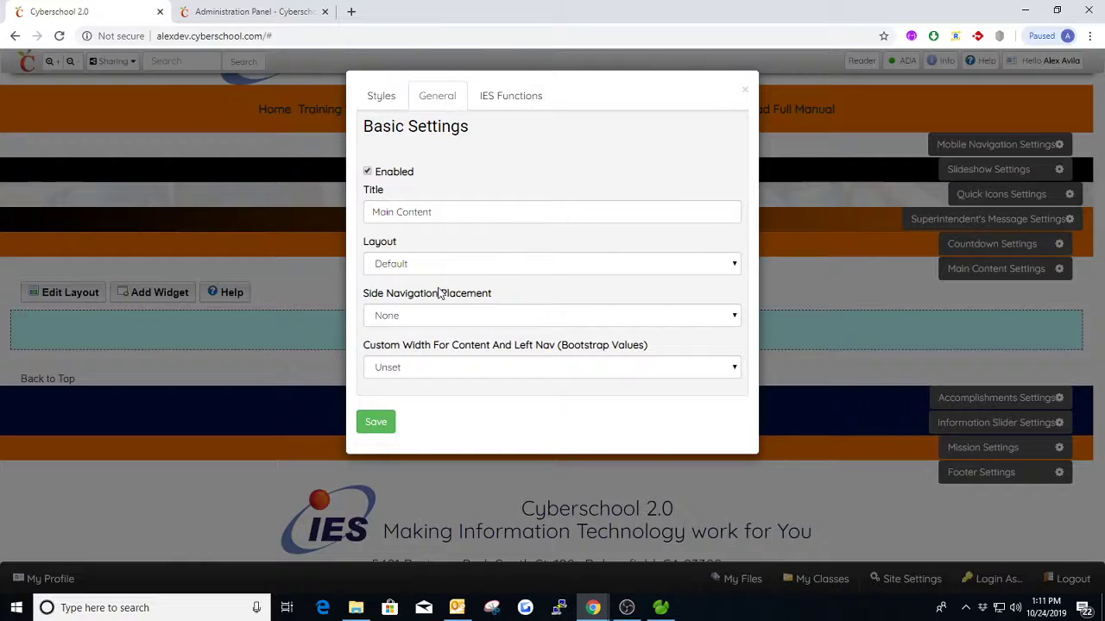
click(469, 320)
click(407, 330)
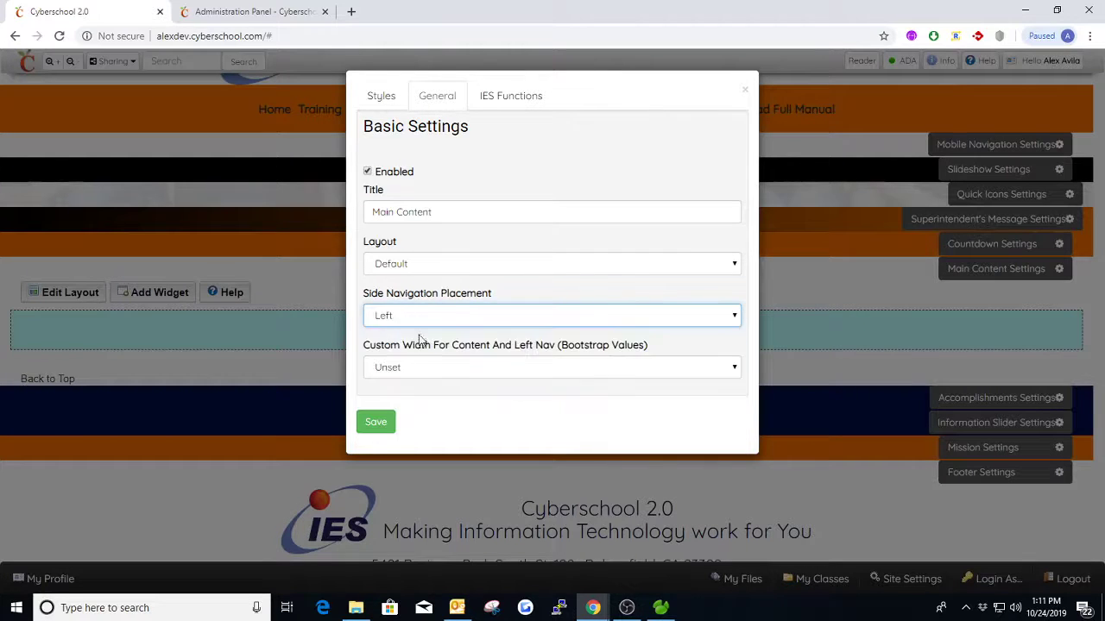
click(375, 436)
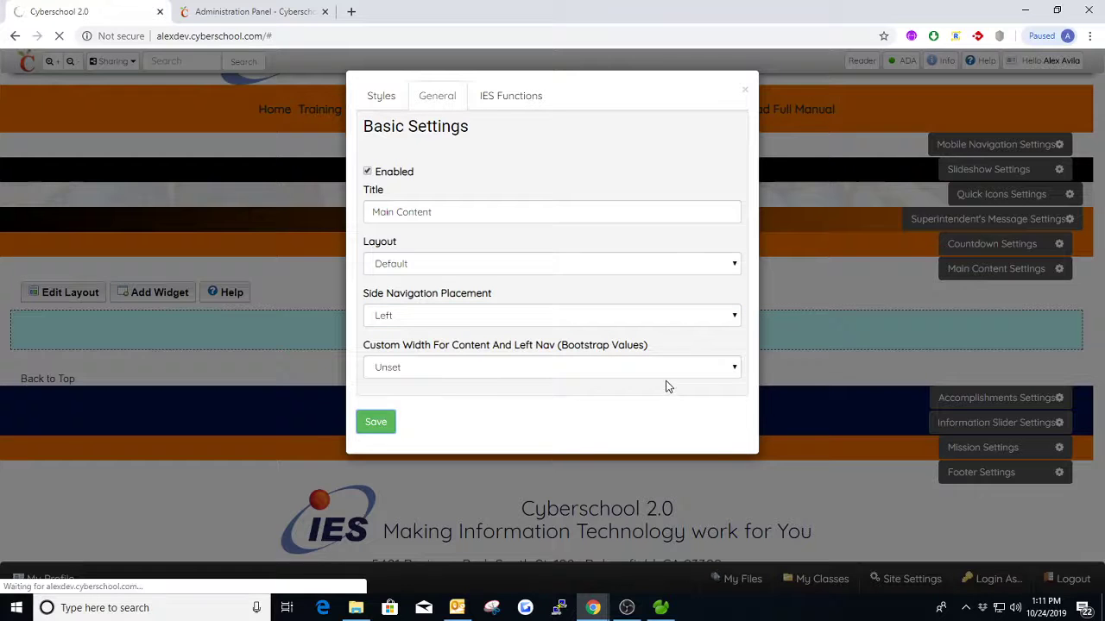
scroll(539, 377, down, 2)
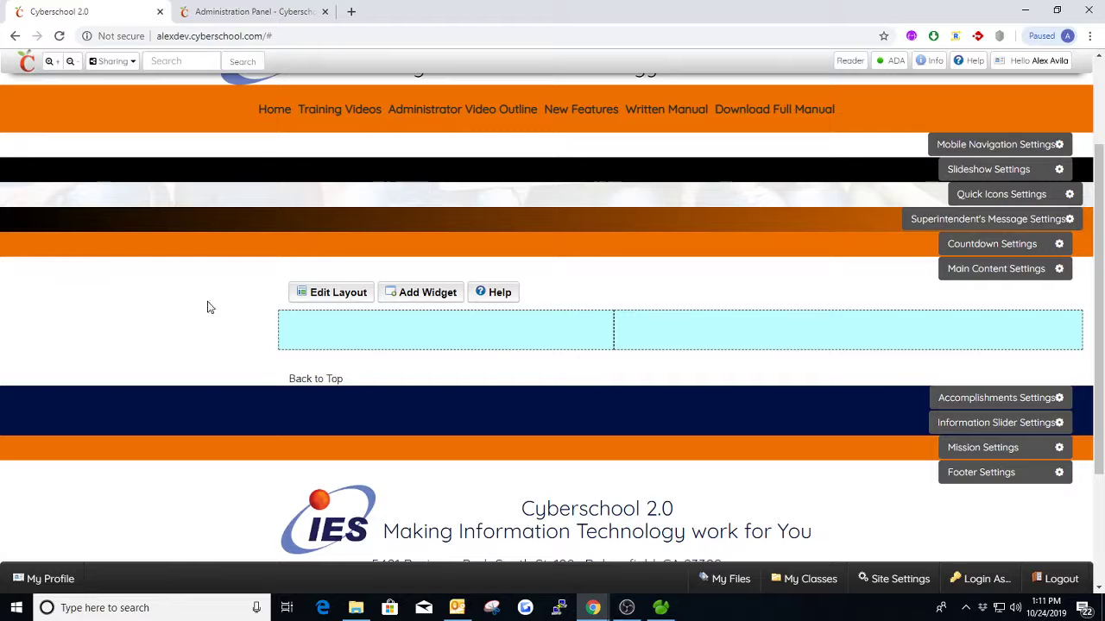
- Add a Left Nav Block to the site's current navigation in the Navigation Editor and name it "Navigation"
click(893, 578)
click(841, 530)
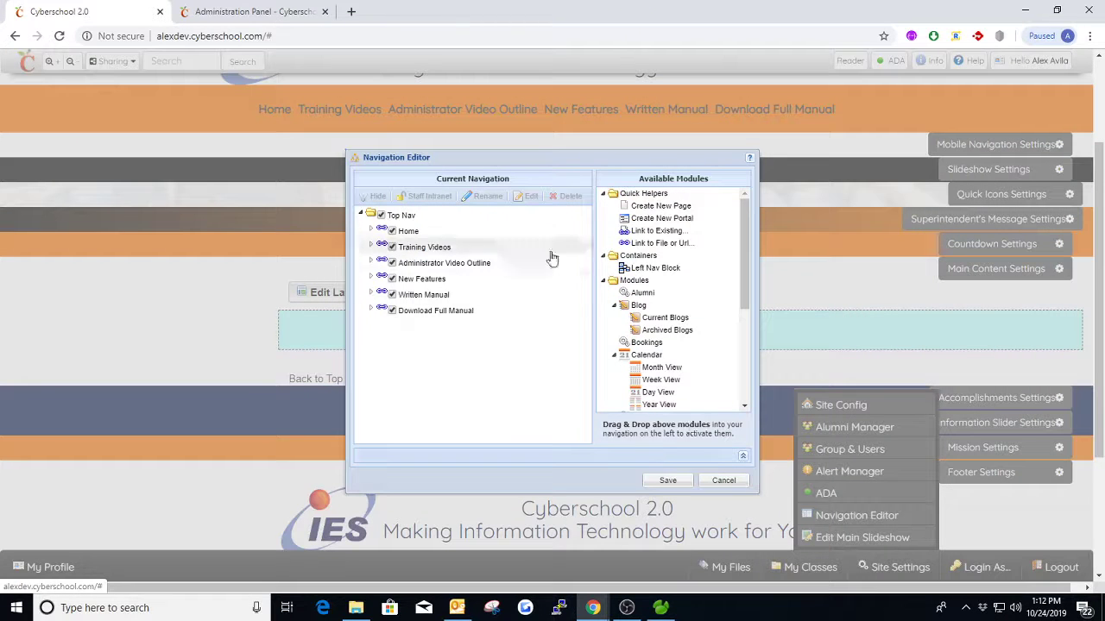
click(361, 214)
drag(653, 267, 423, 229)
triple_click(526, 325)
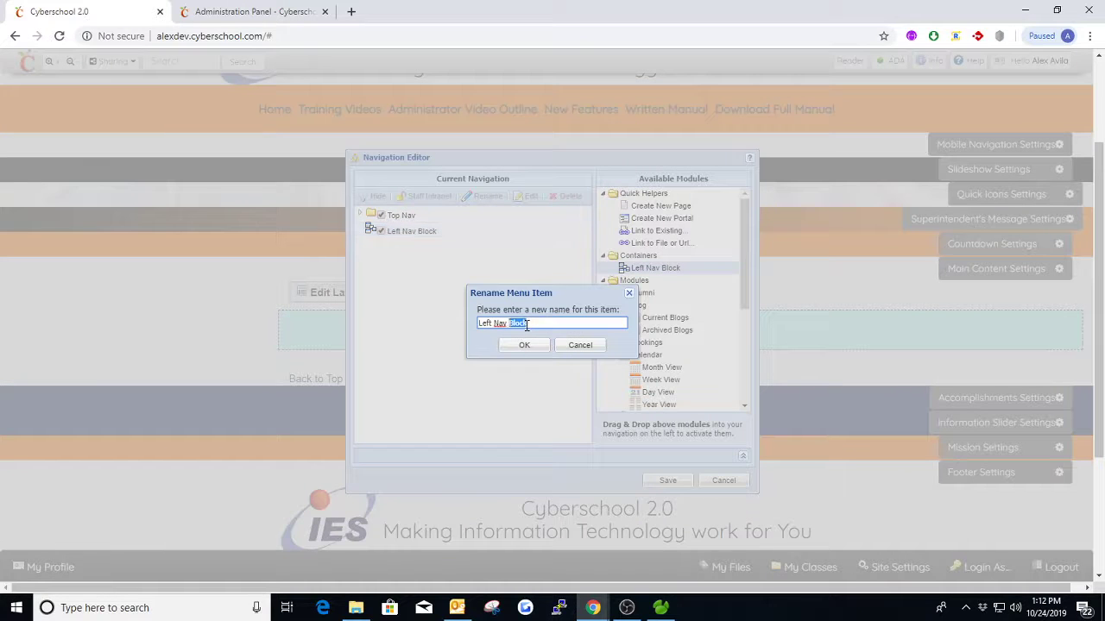
text(Navigation)
click(524, 345)
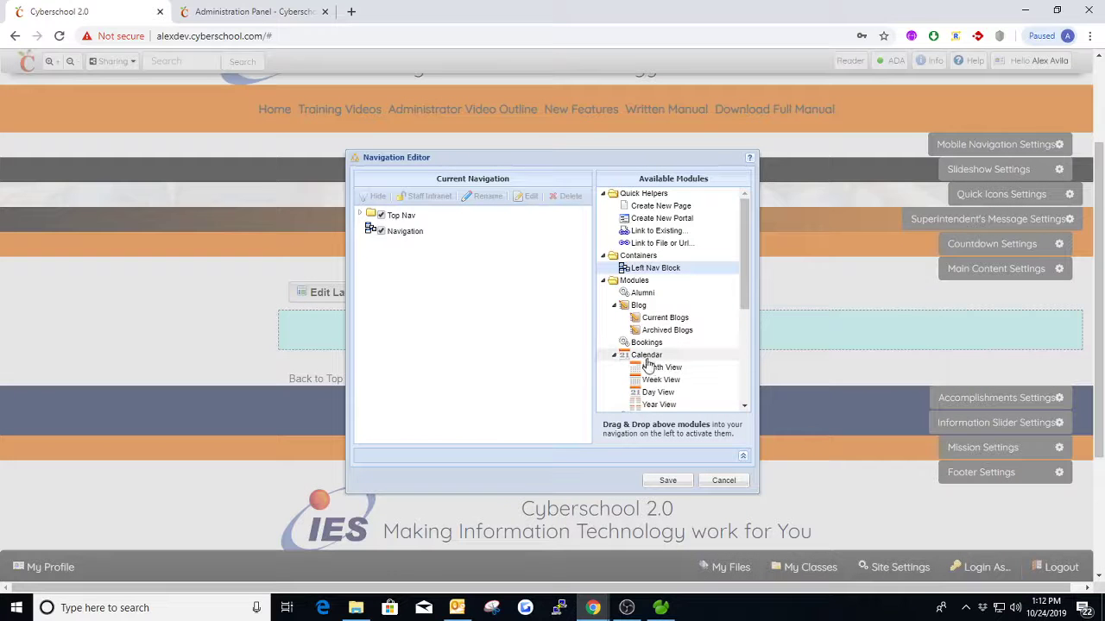
- Place the Calendar module inside the Navigation block, save the navigation and reload the page
drag(644, 355, 406, 236)
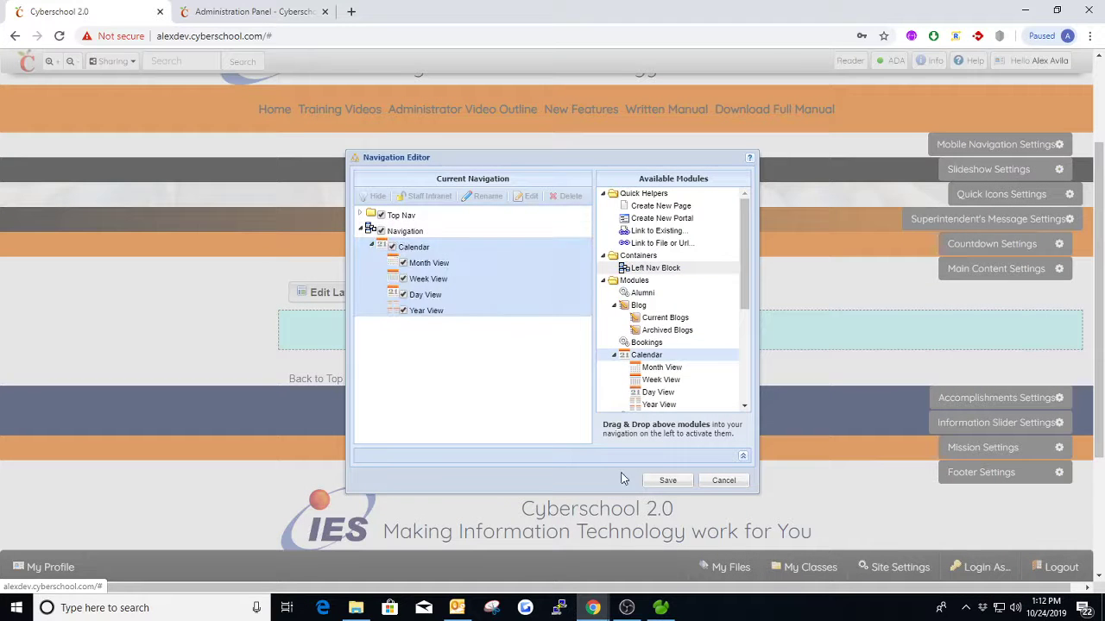
click(667, 479)
scroll(599, 398, up, 2)
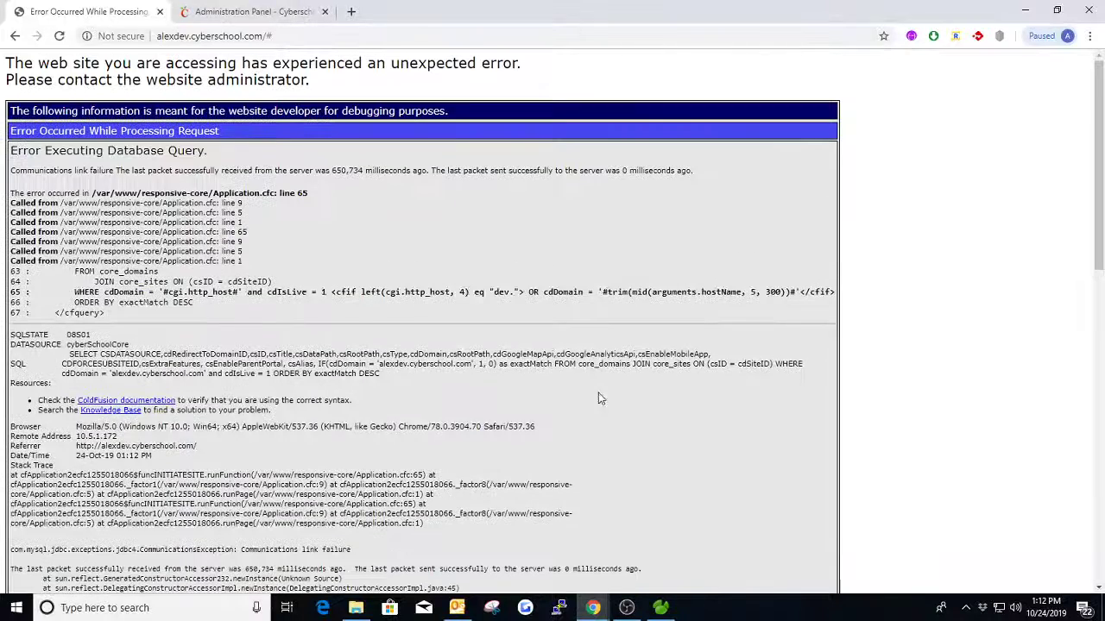
key(F5)
- Examine the side navigation block on the home page and the submenu of its Calendar entry
scroll(475, 353, down, 3)
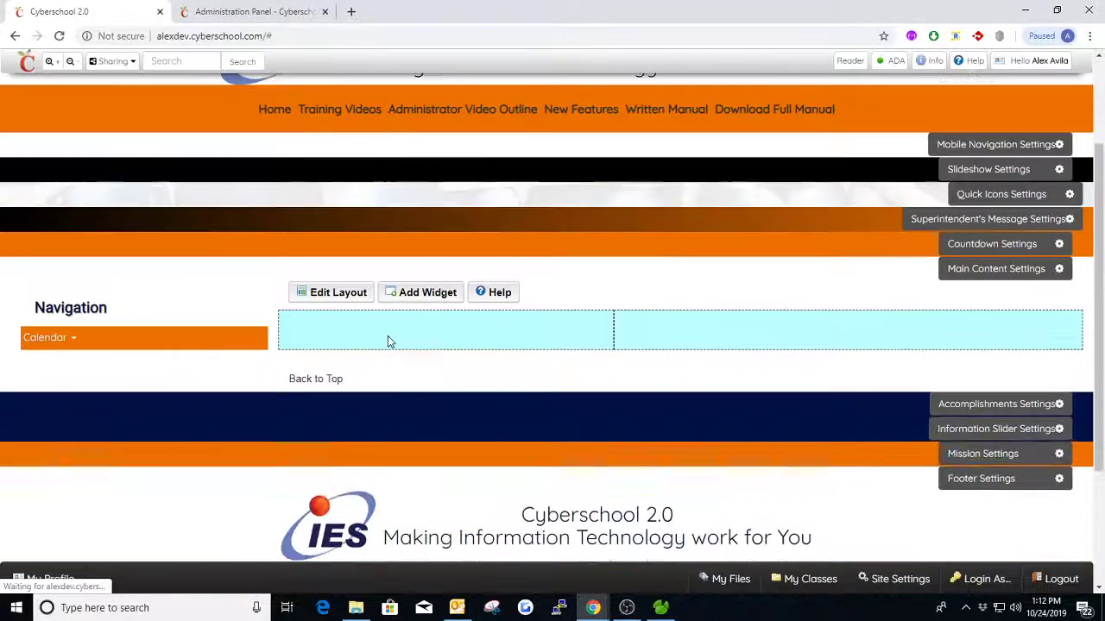
scroll(275, 287, down, 1)
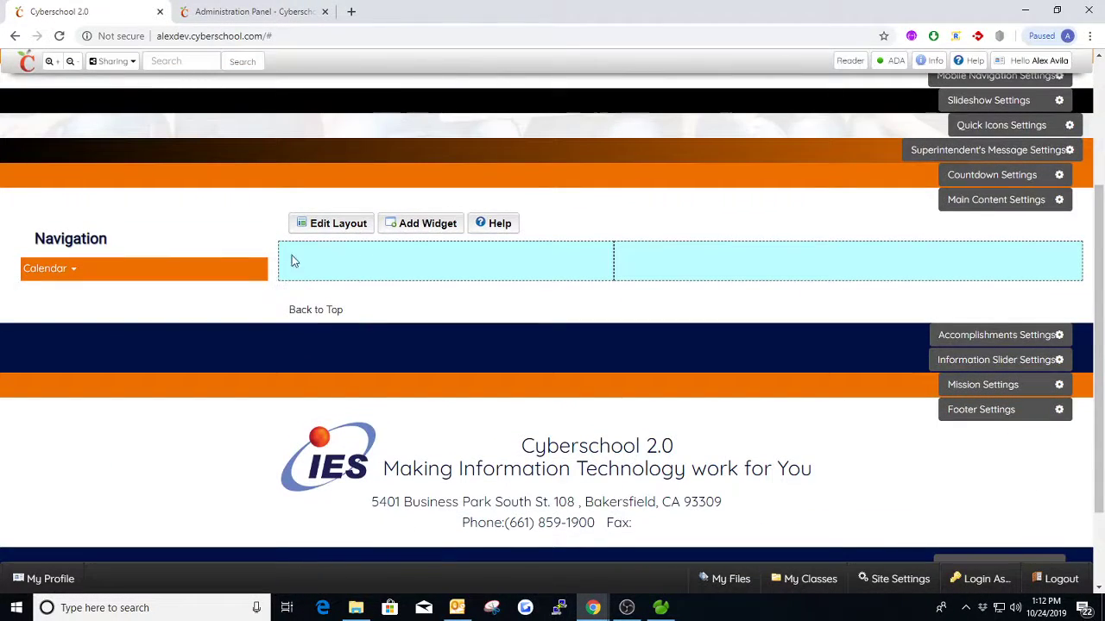
mouse_move(35, 277)
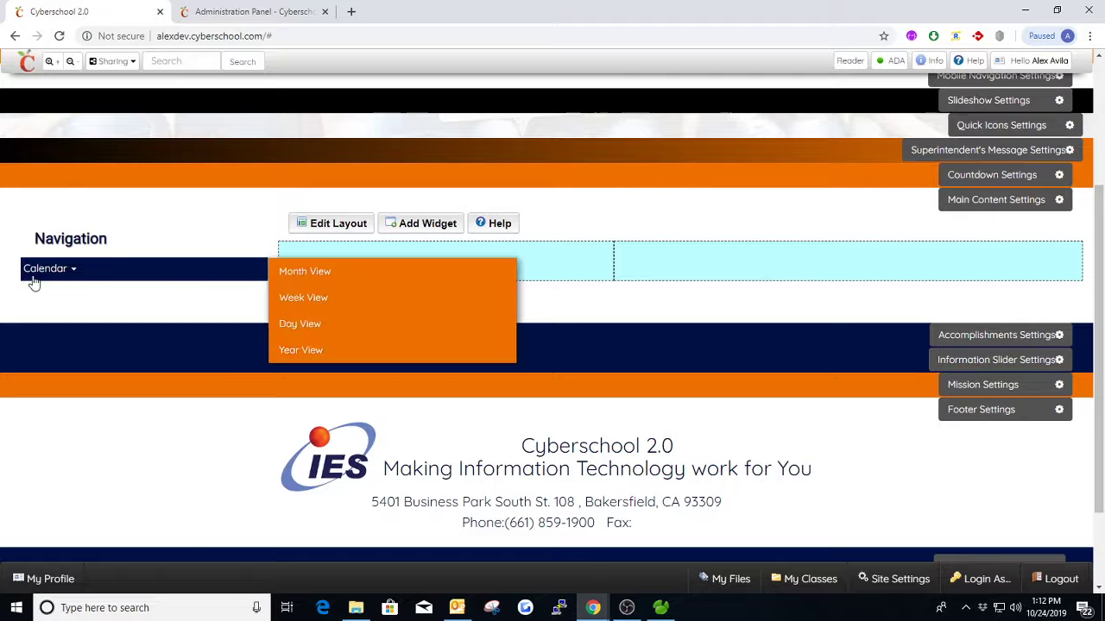
- Change the Main Content section's side navigation placement to Right and save the settings
scroll(621, 310, up, 1)
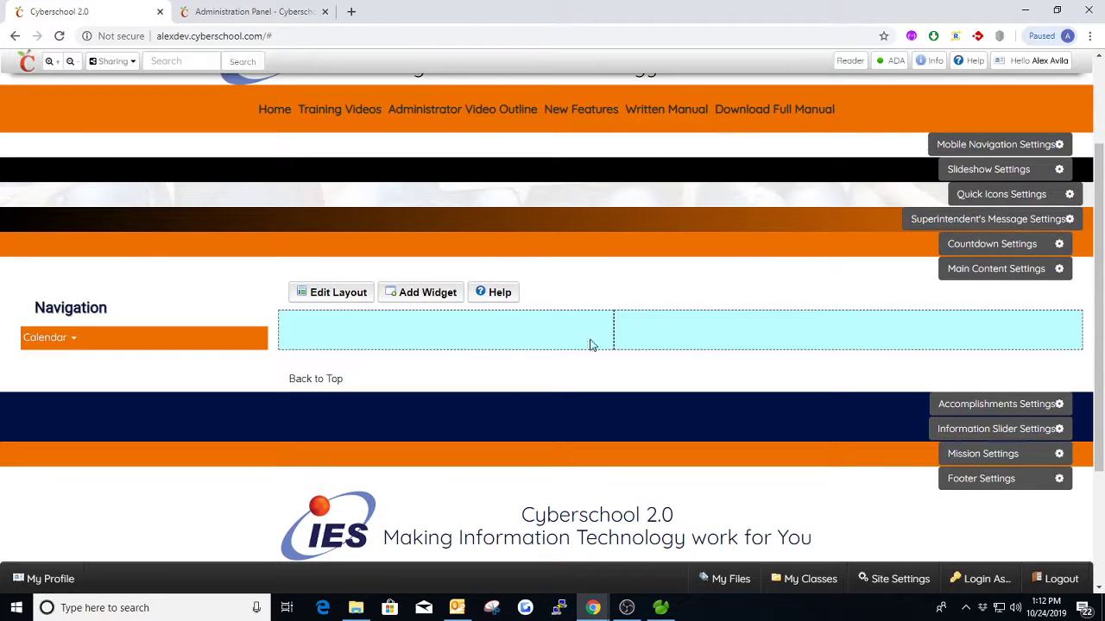
click(953, 271)
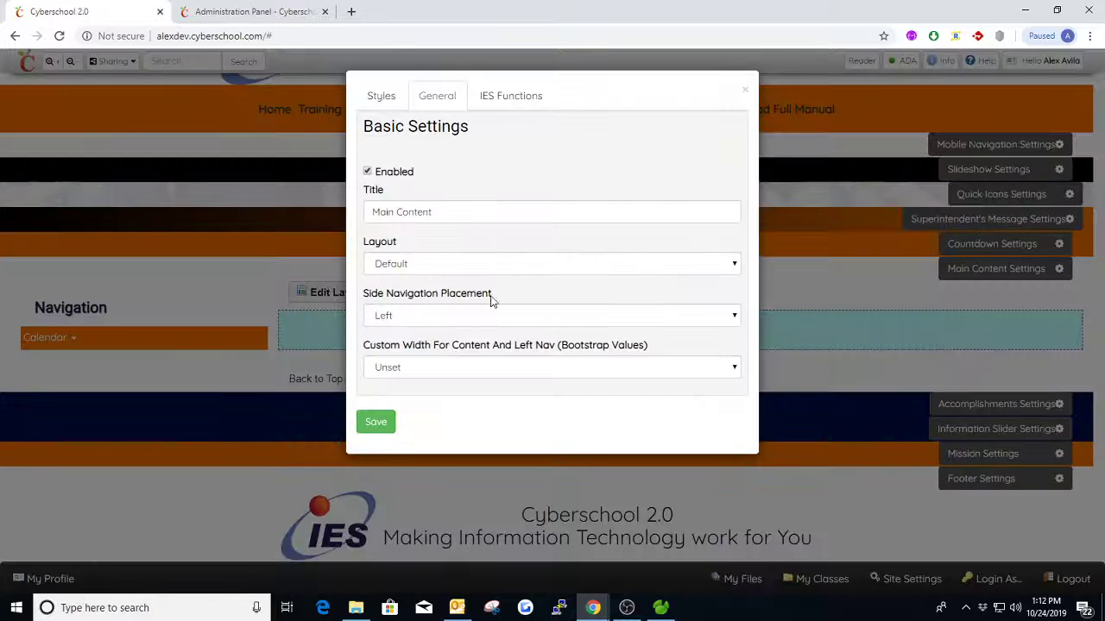
click(423, 324)
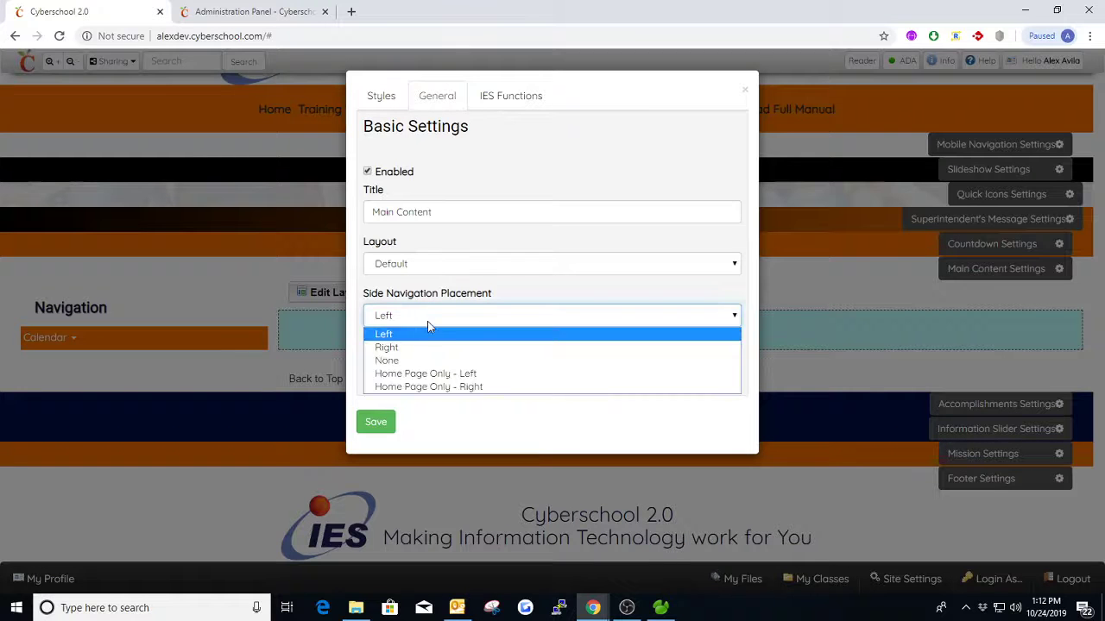
click(408, 348)
click(385, 421)
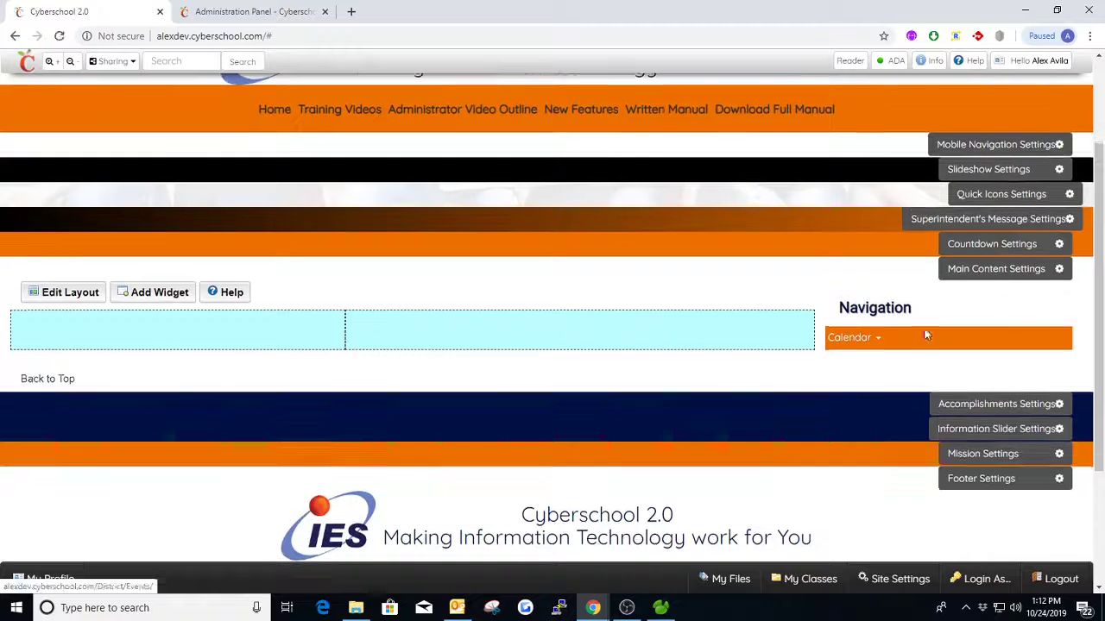
- Set the Main Content section's side navigation placement to None and save the settings
click(980, 273)
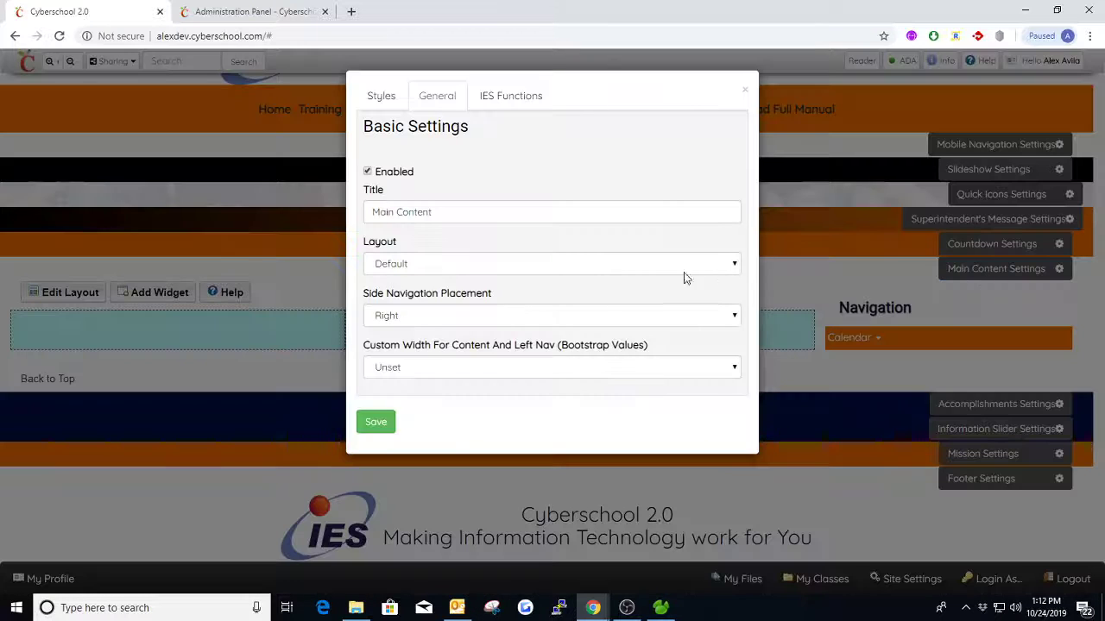
click(418, 320)
click(387, 360)
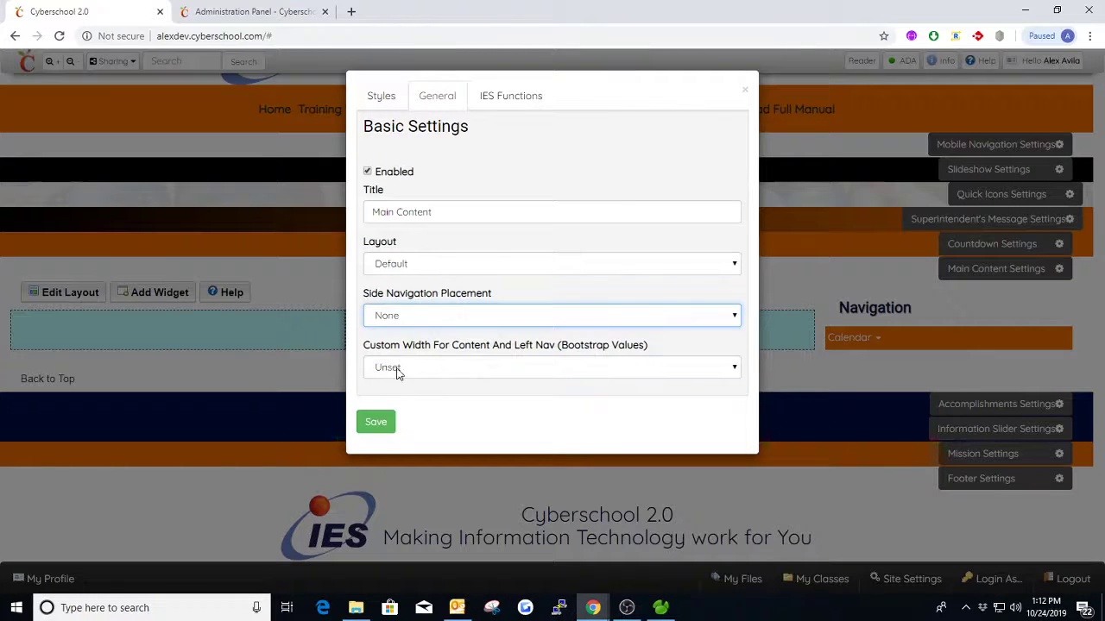
click(388, 423)
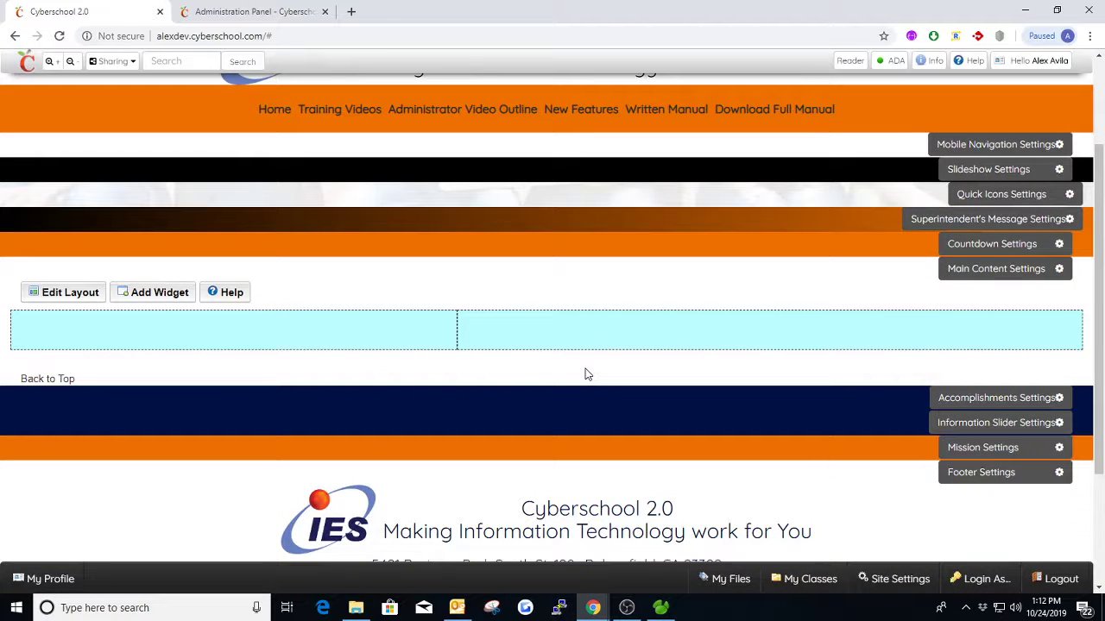
- Examine the custom width options for content and left navigation in the Main Content settings, leaving the value Unset
click(967, 271)
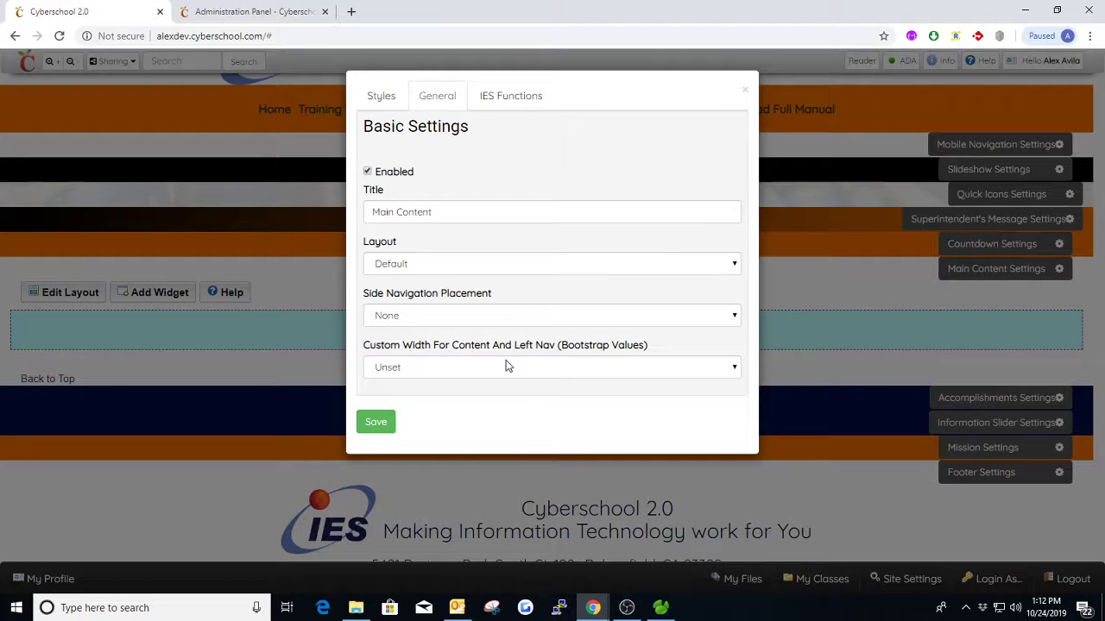
click(604, 369)
click(604, 368)
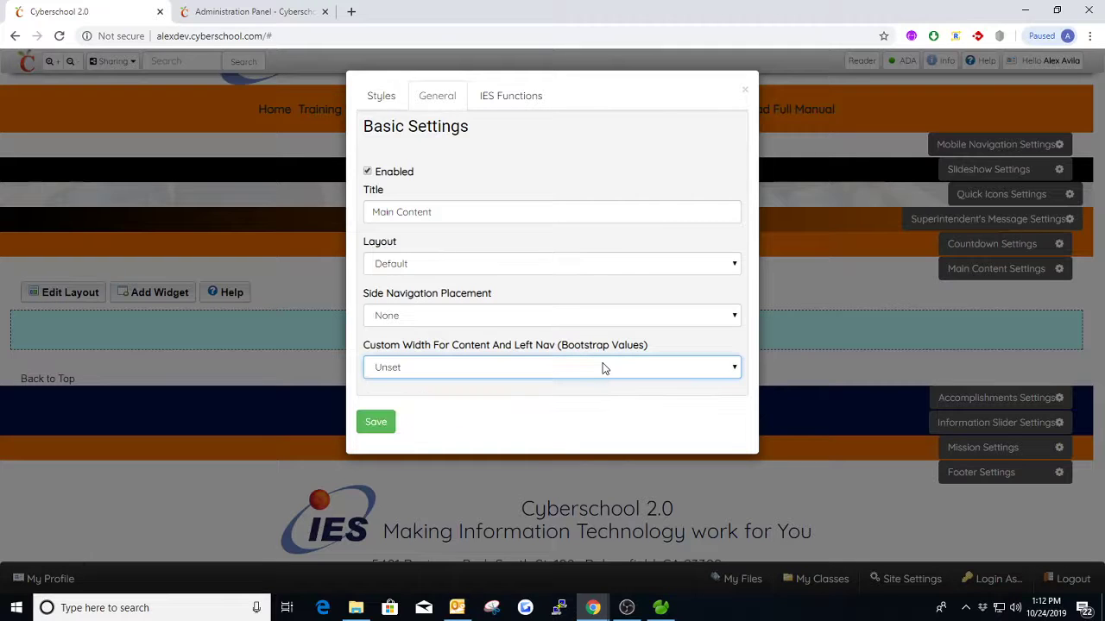
click(604, 368)
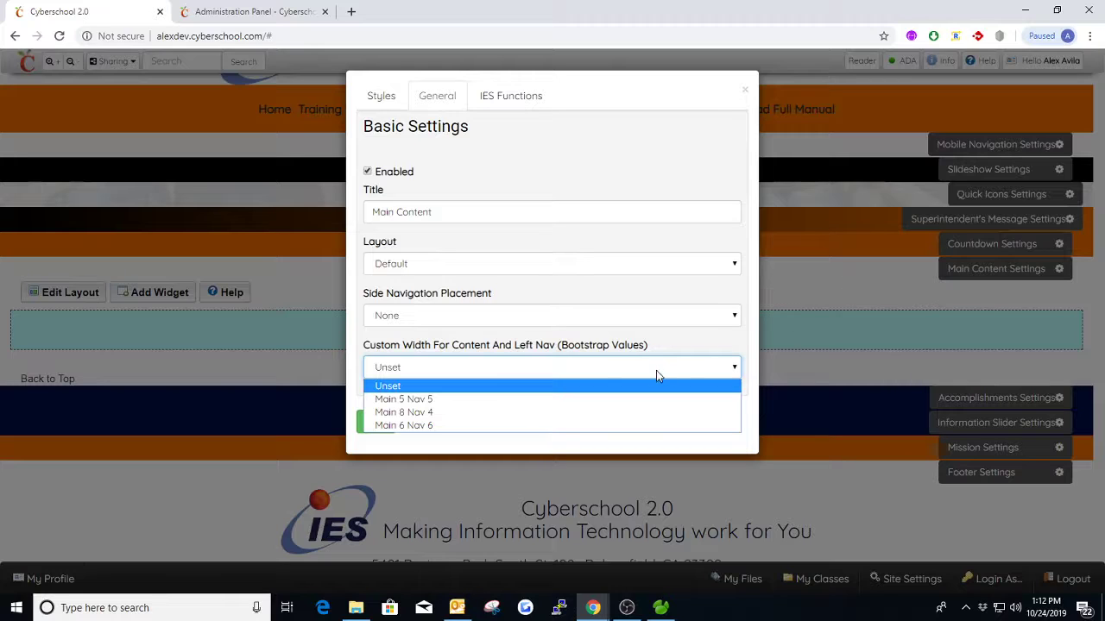
click(507, 359)
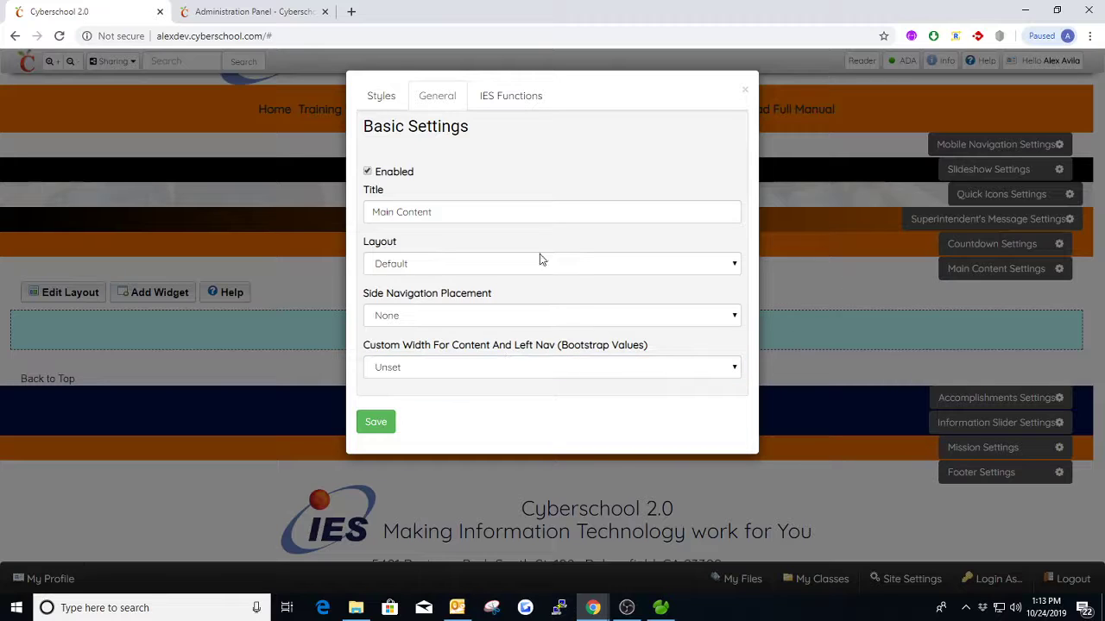
- Examine the custom panel and left navigation color options in the Main Content section's styles, and close the settings
click(380, 100)
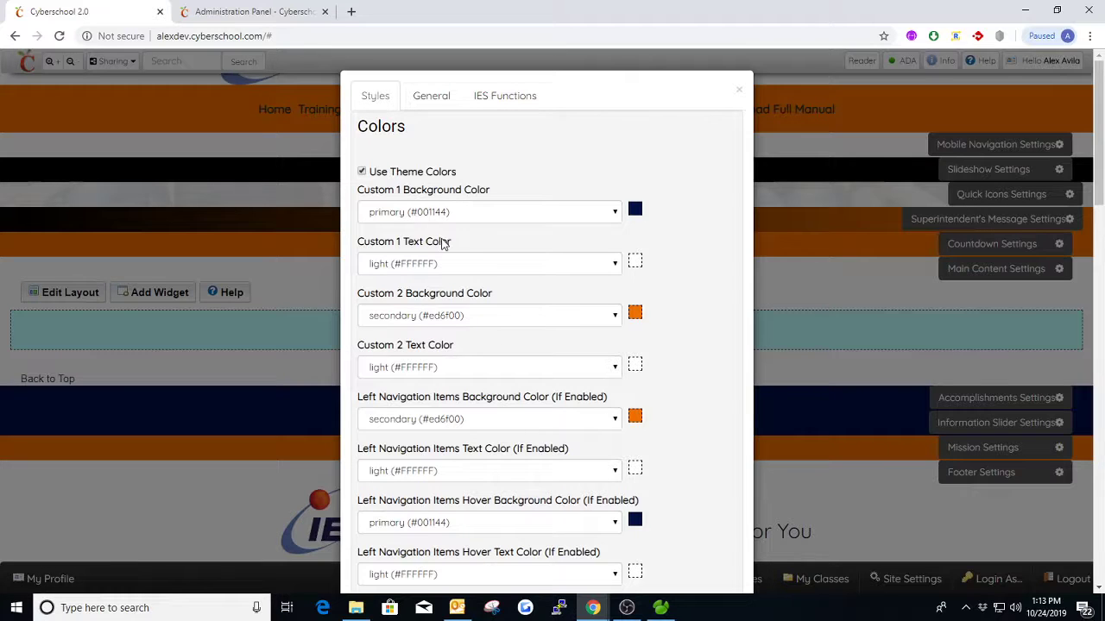
scroll(474, 223, down, 1)
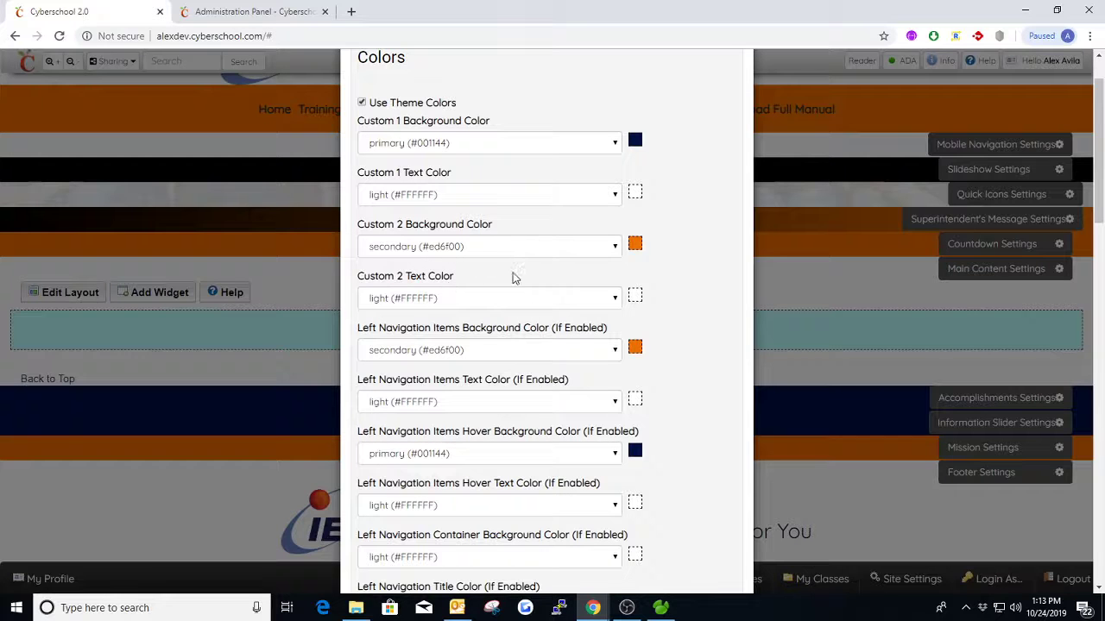
scroll(529, 285, down, 1)
scroll(451, 283, down, 1)
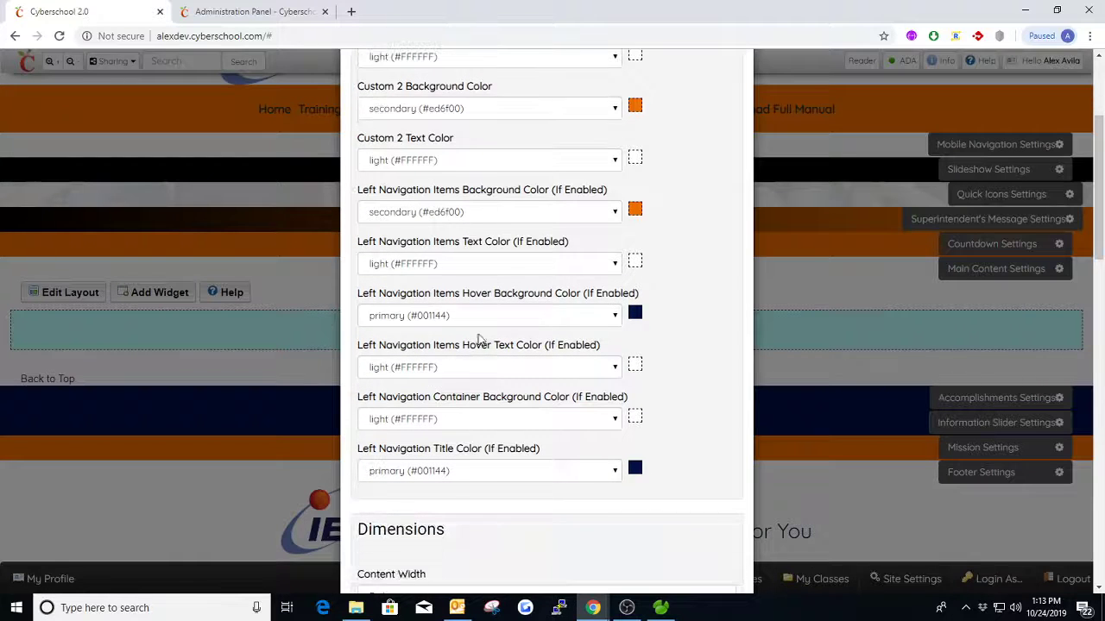
scroll(473, 344, up, 1)
scroll(459, 341, up, 2)
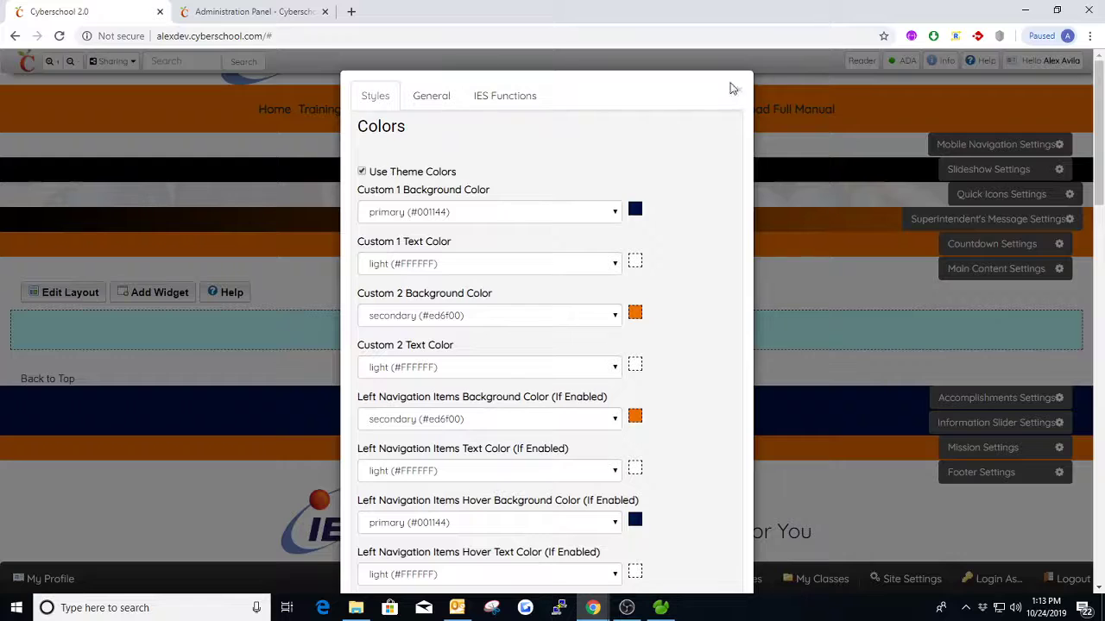
click(732, 88)
- Add a Text Box widget to the main content area using a newly created page
click(150, 295)
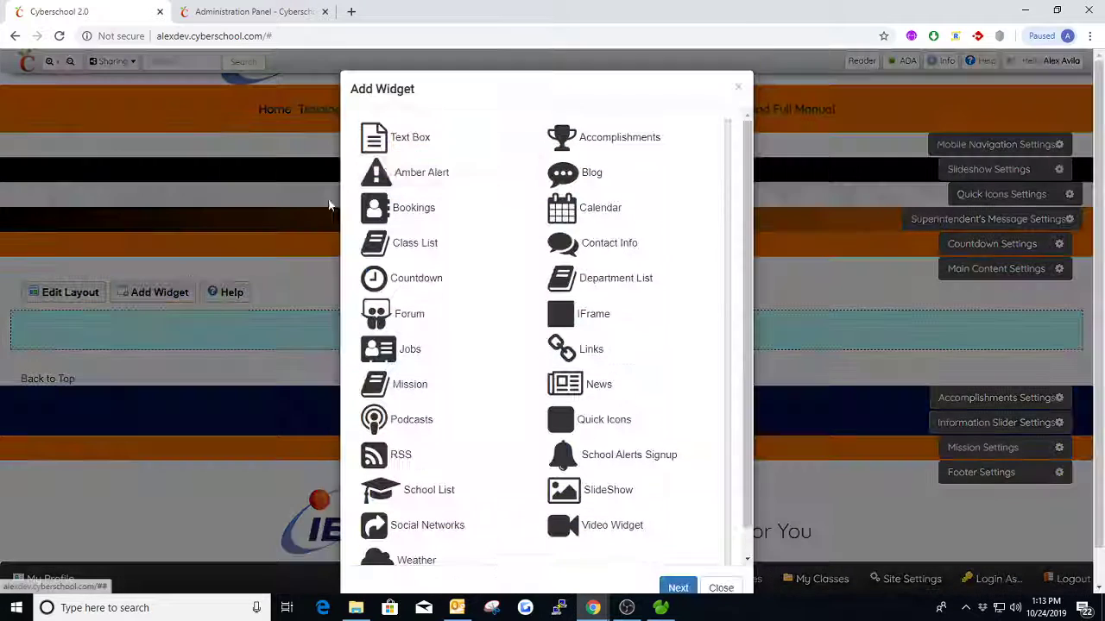
click(412, 143)
click(456, 153)
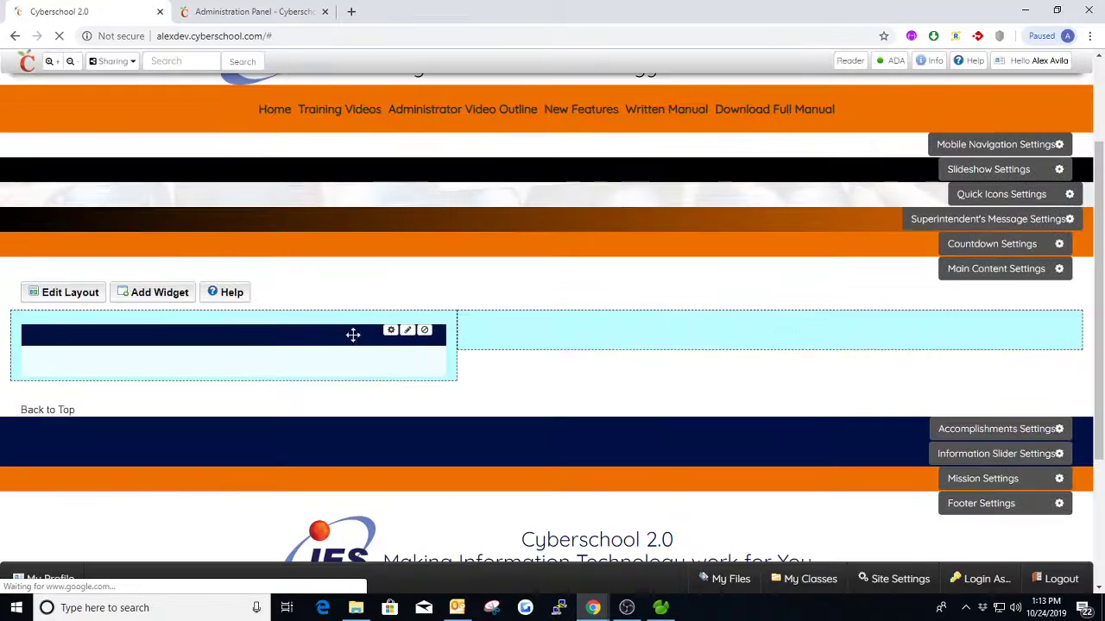
- Check the text box's widget style layout, and compare it with the custom colors in the Main Content styles
click(408, 332)
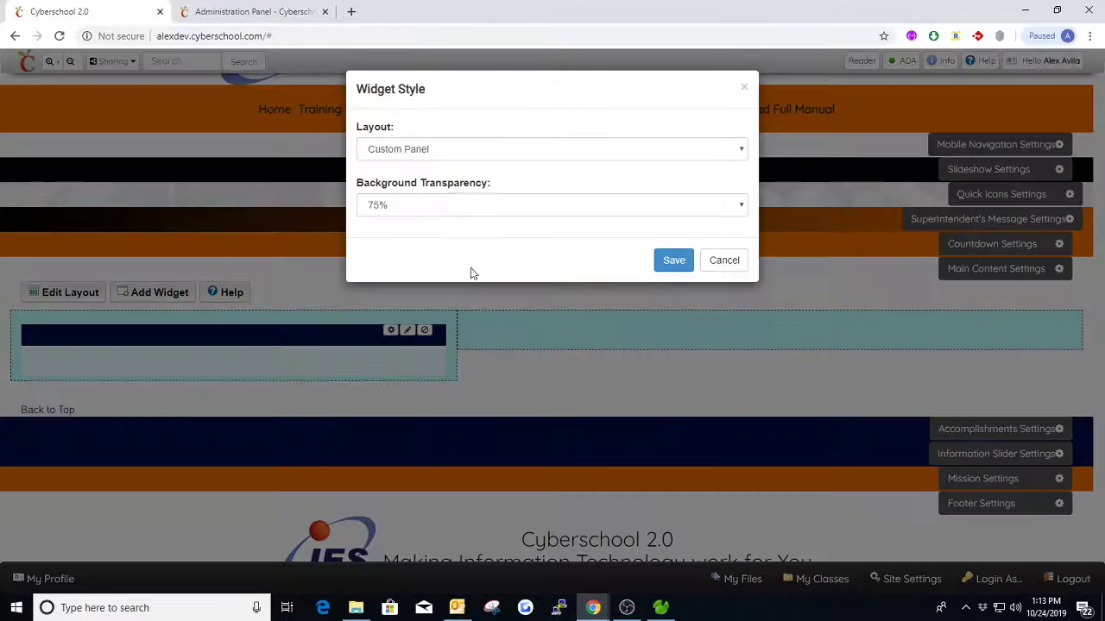
click(744, 88)
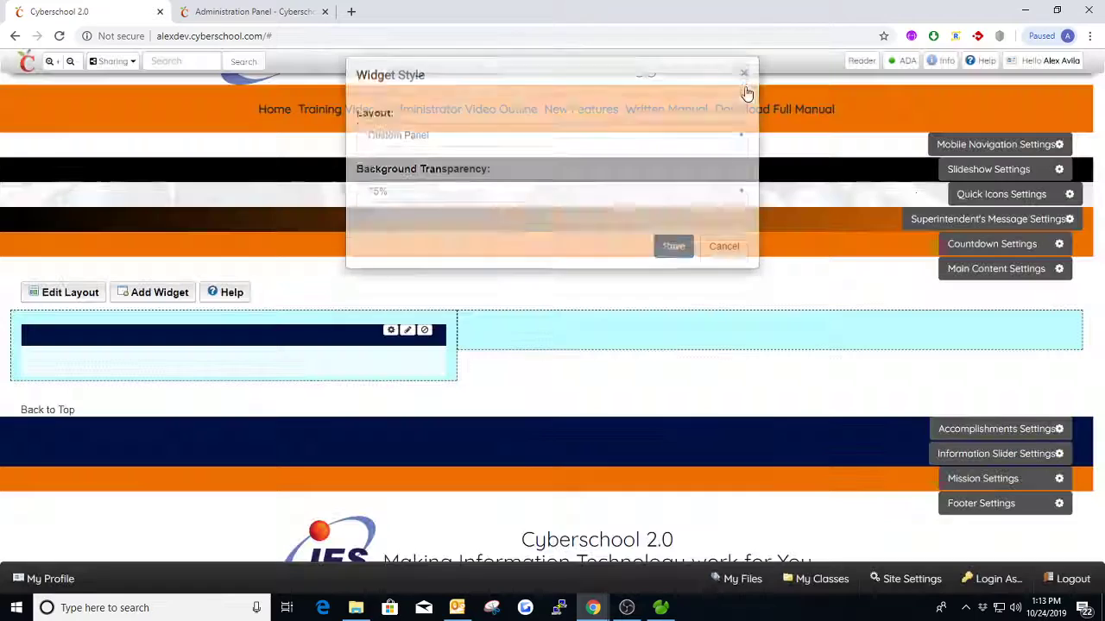
click(999, 271)
click(385, 100)
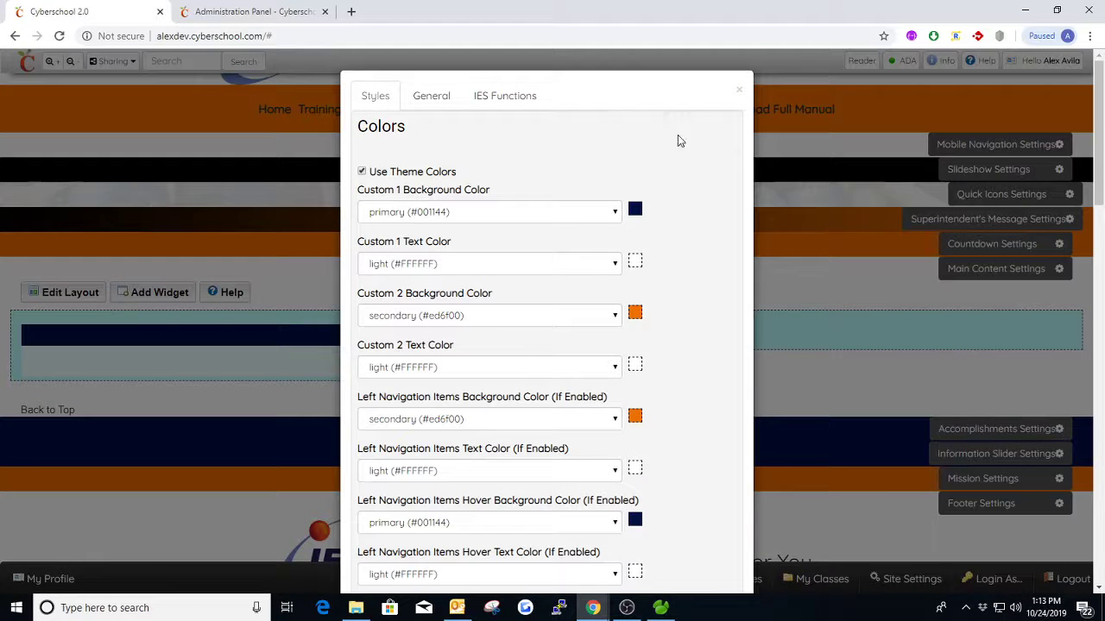
click(741, 90)
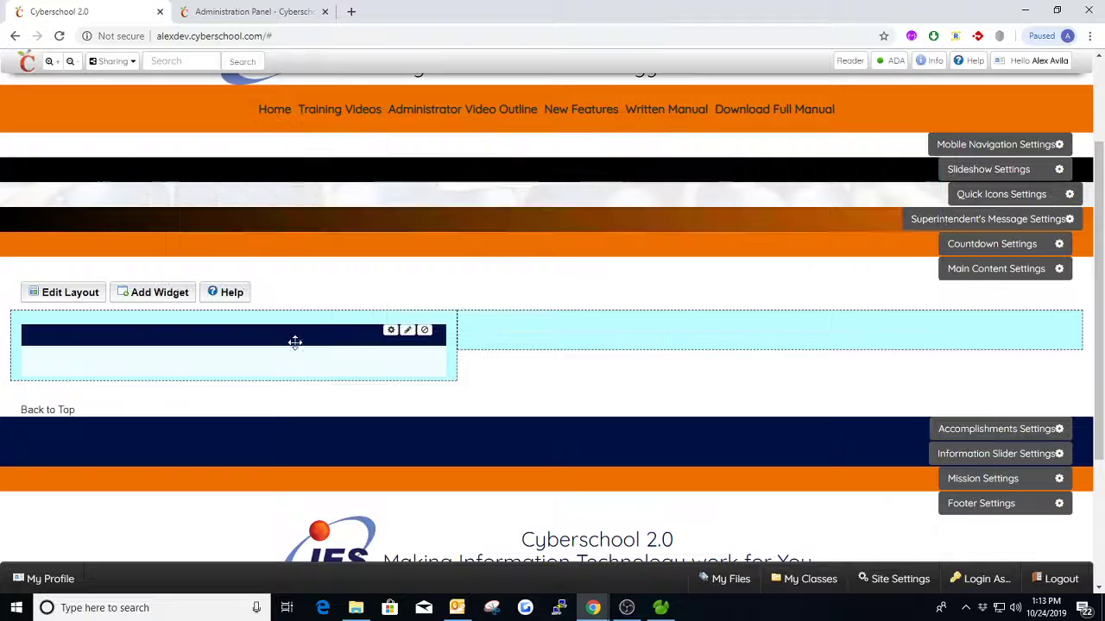
- Set the Main Content section's Custom 1 Background Color to secondary (#ed6f00) and save the settings
click(945, 273)
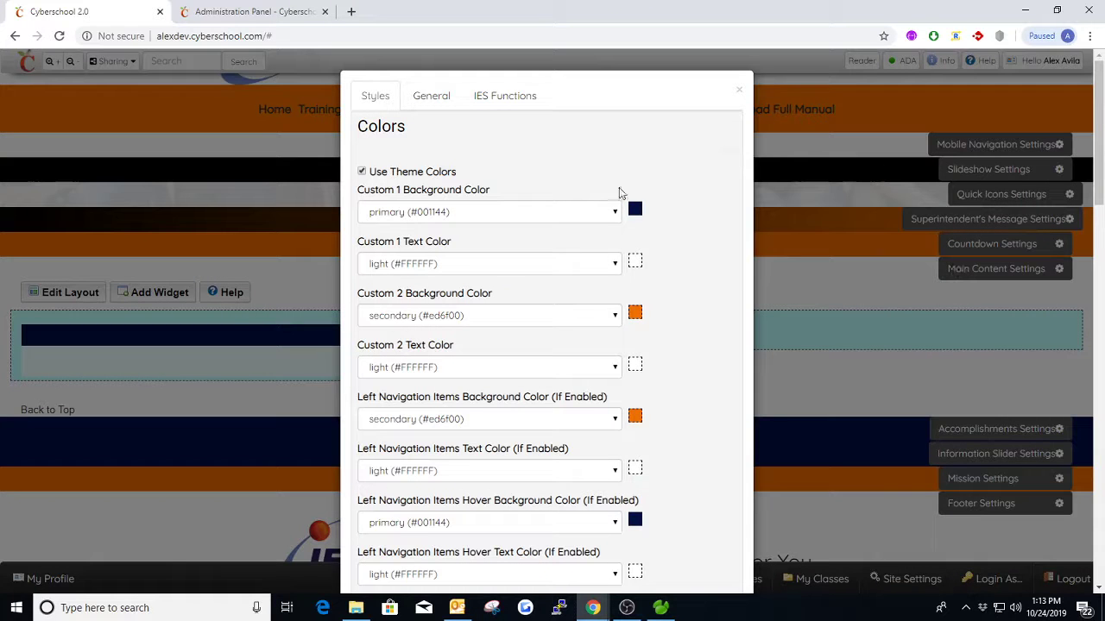
click(462, 211)
click(418, 245)
click(432, 95)
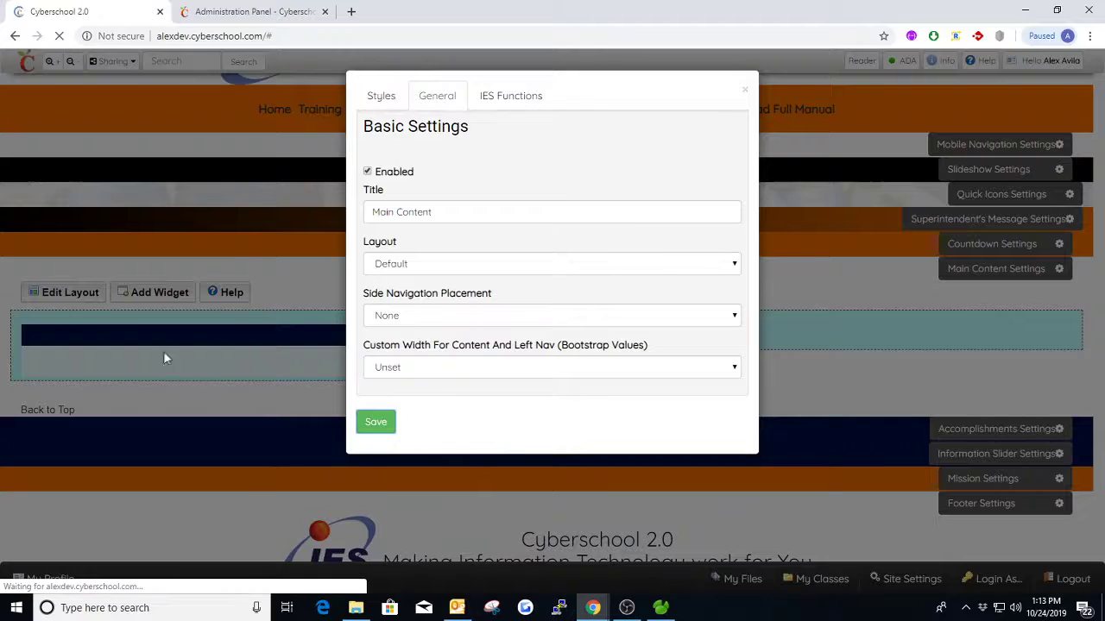
- Add a second Text Box widget with a new page and move the upper text box into the empty wider column
scroll(191, 417, down, 1)
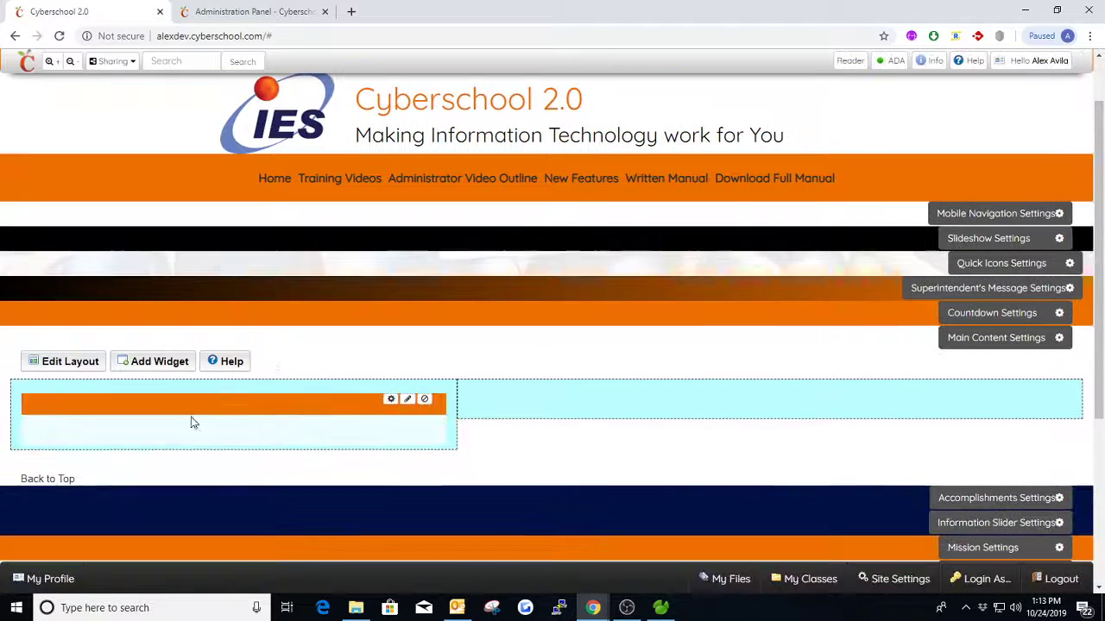
click(176, 370)
click(456, 152)
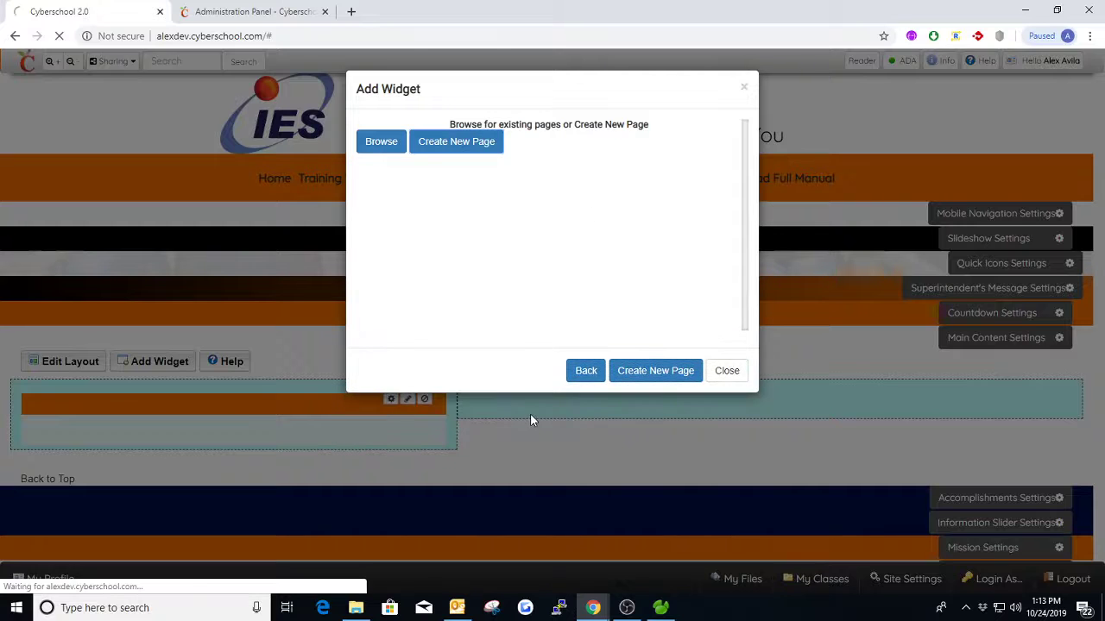
scroll(348, 396, down, 1)
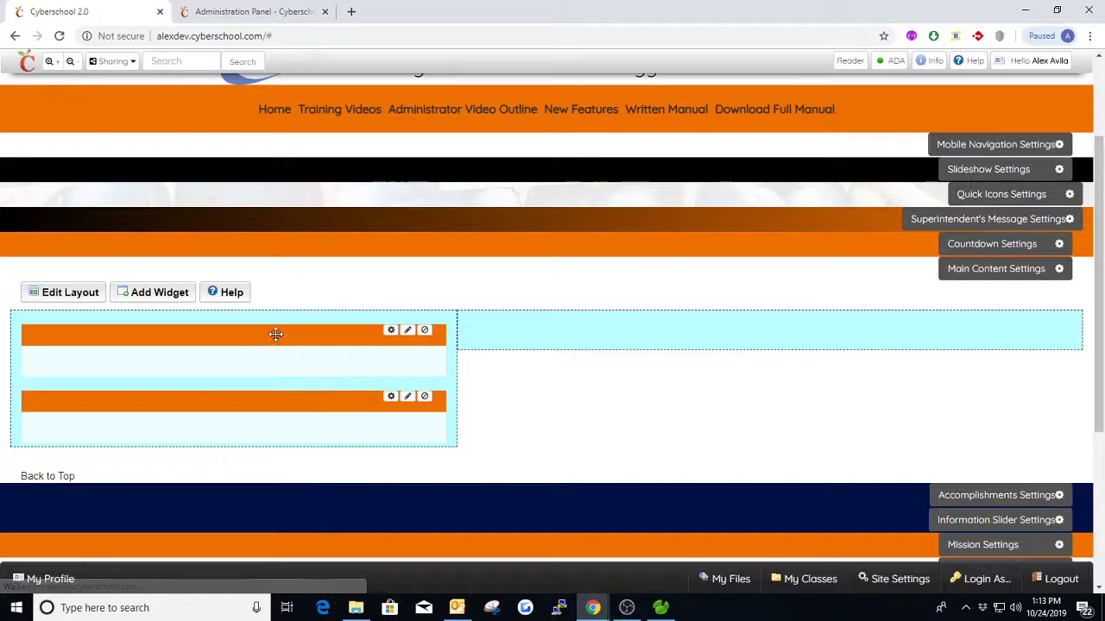
drag(276, 334, 550, 323)
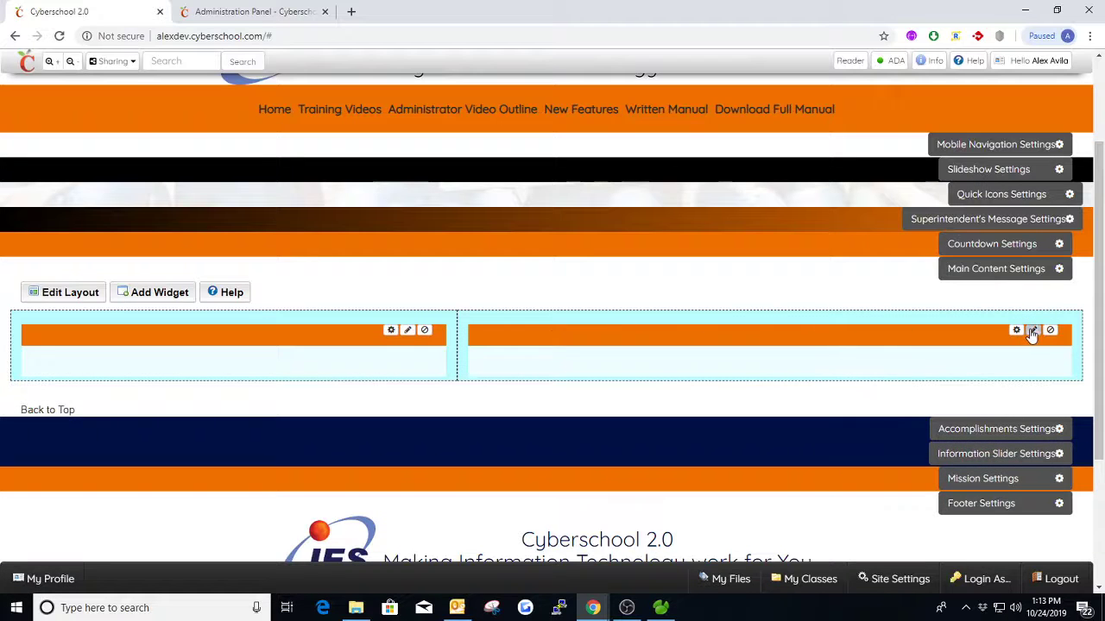
- Change the widget style layout of the wider column's text box to Custom 2 Panel and save it
click(1032, 332)
click(506, 145)
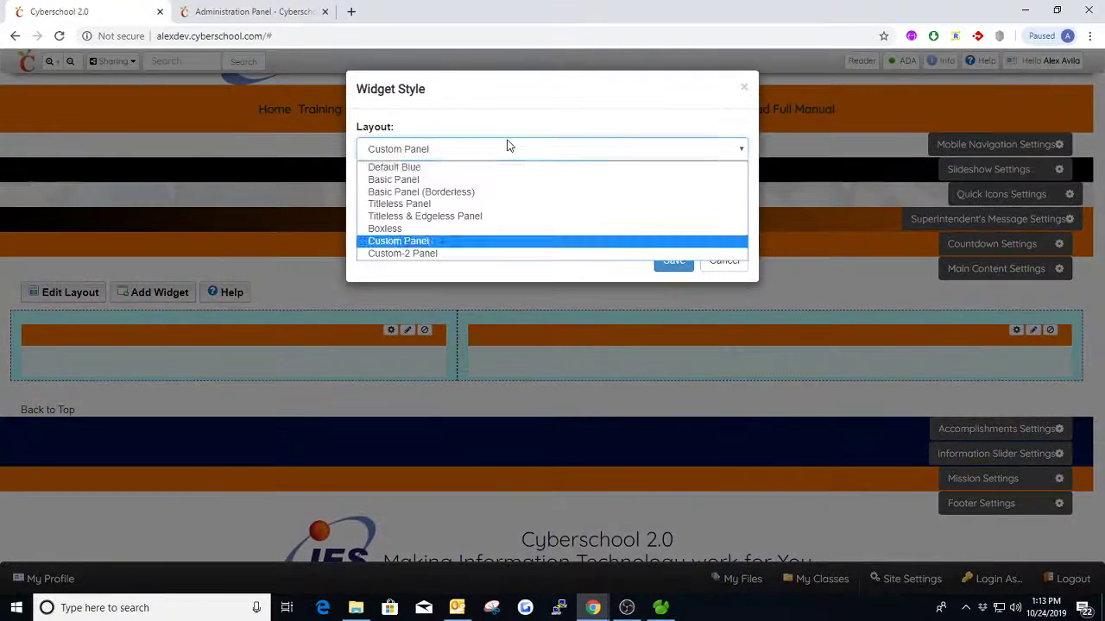
click(404, 253)
click(669, 261)
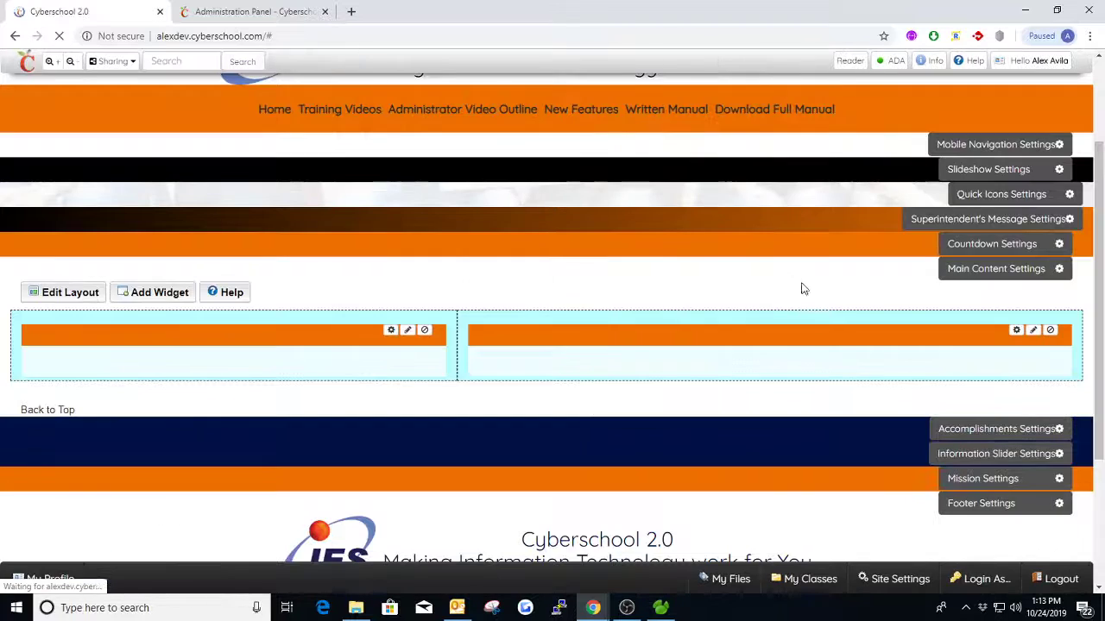
- Set the Main Content section's Custom 2 Background Color to dark (#000000) and save the settings
click(992, 268)
click(377, 97)
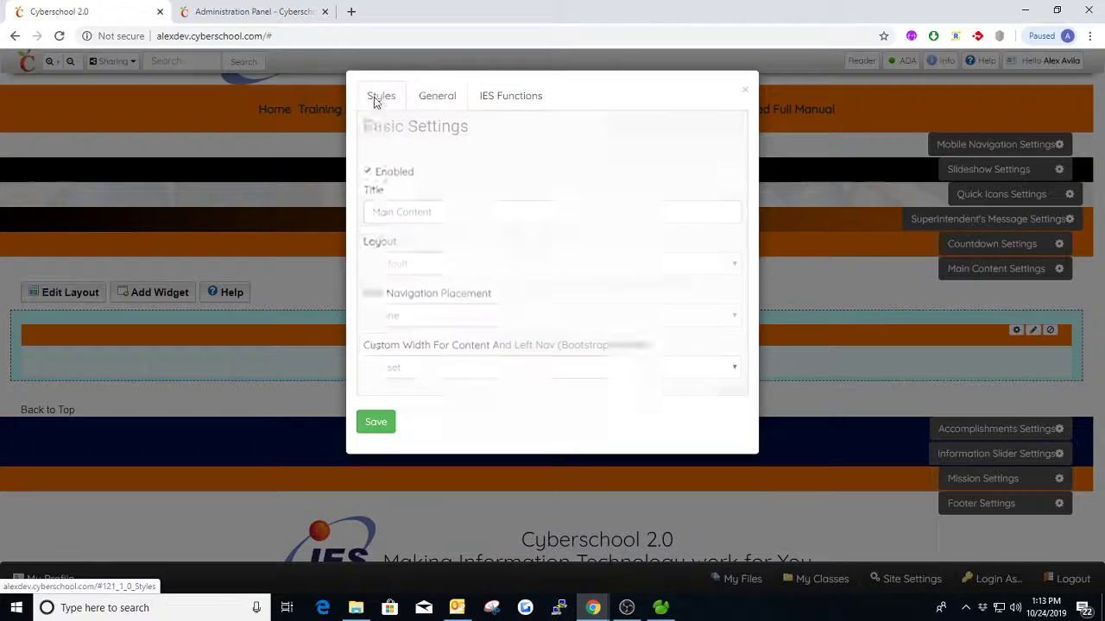
click(492, 315)
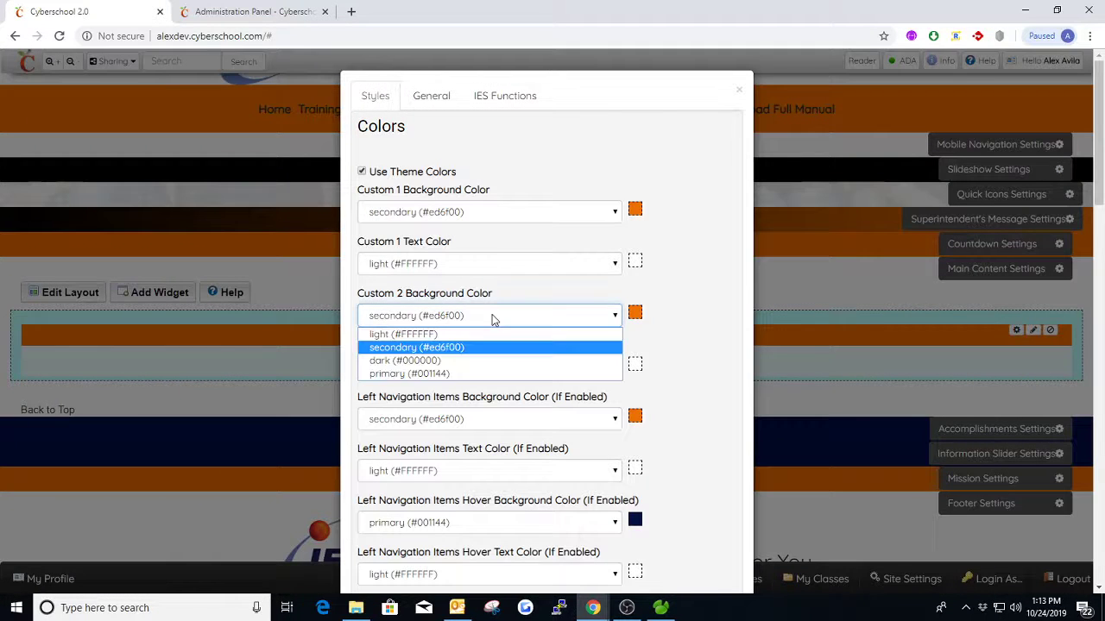
click(423, 374)
click(445, 316)
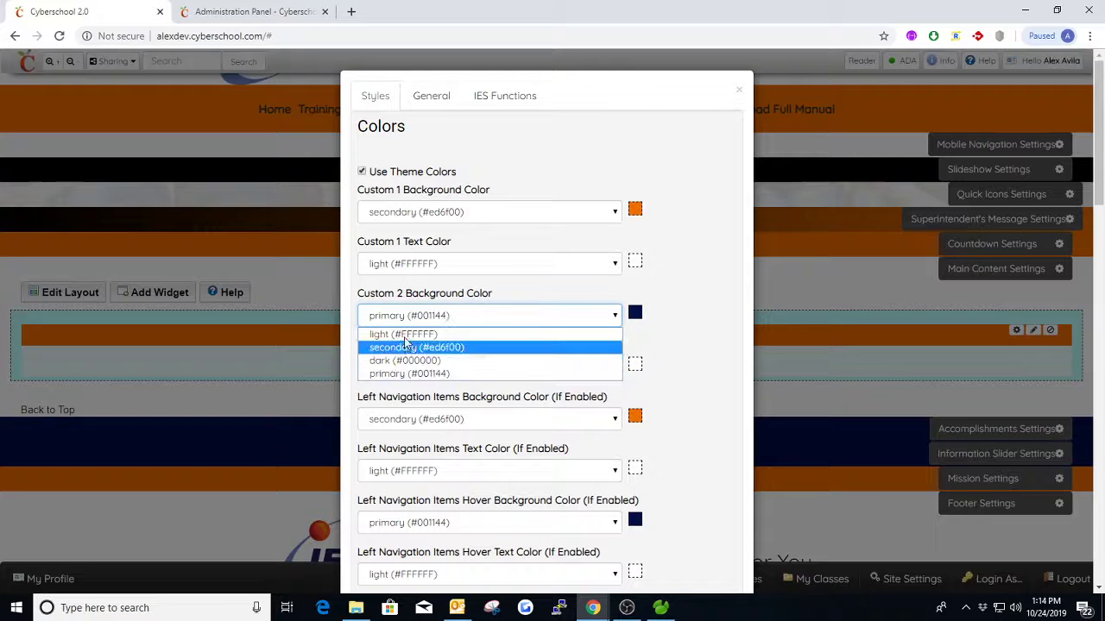
click(440, 360)
click(432, 97)
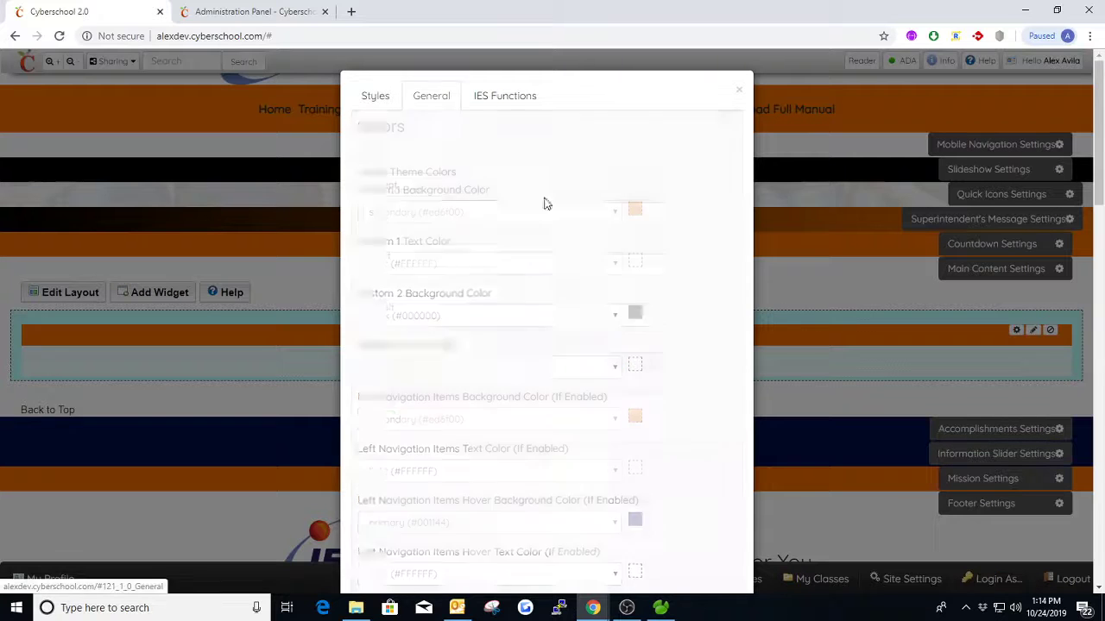
click(380, 423)
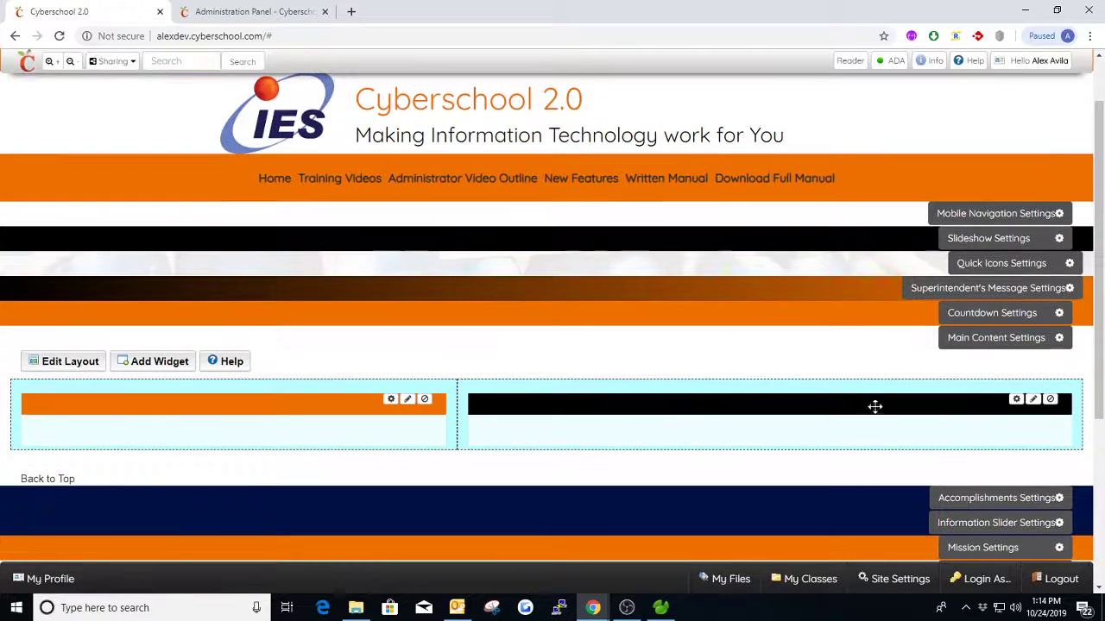
- Title the orange text box in the narrower column "Text box 1" and save it
click(407, 399)
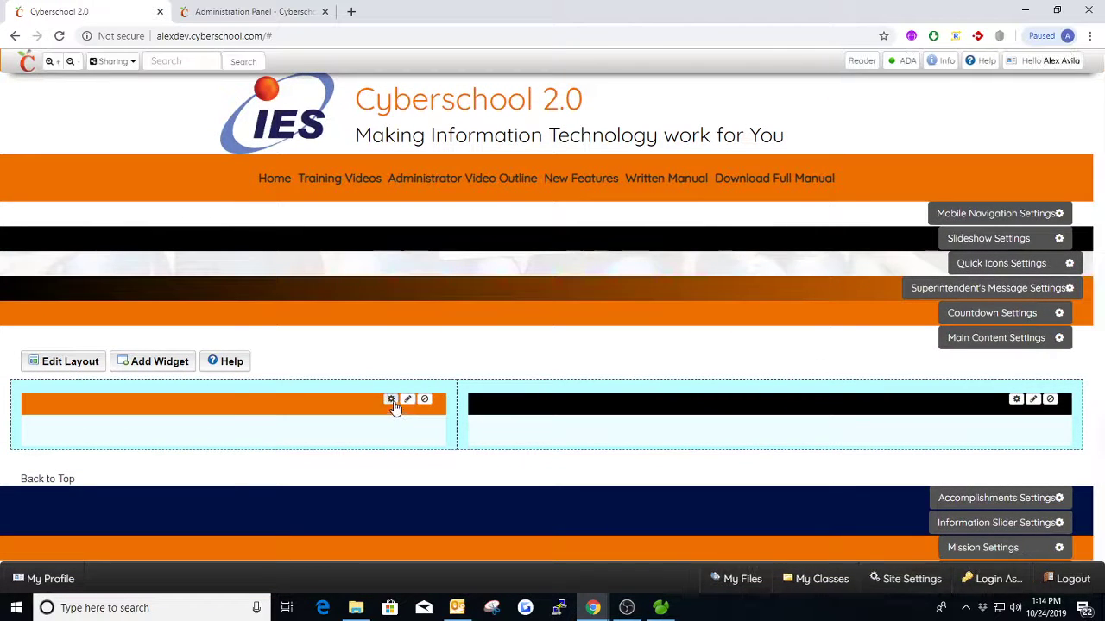
click(346, 486)
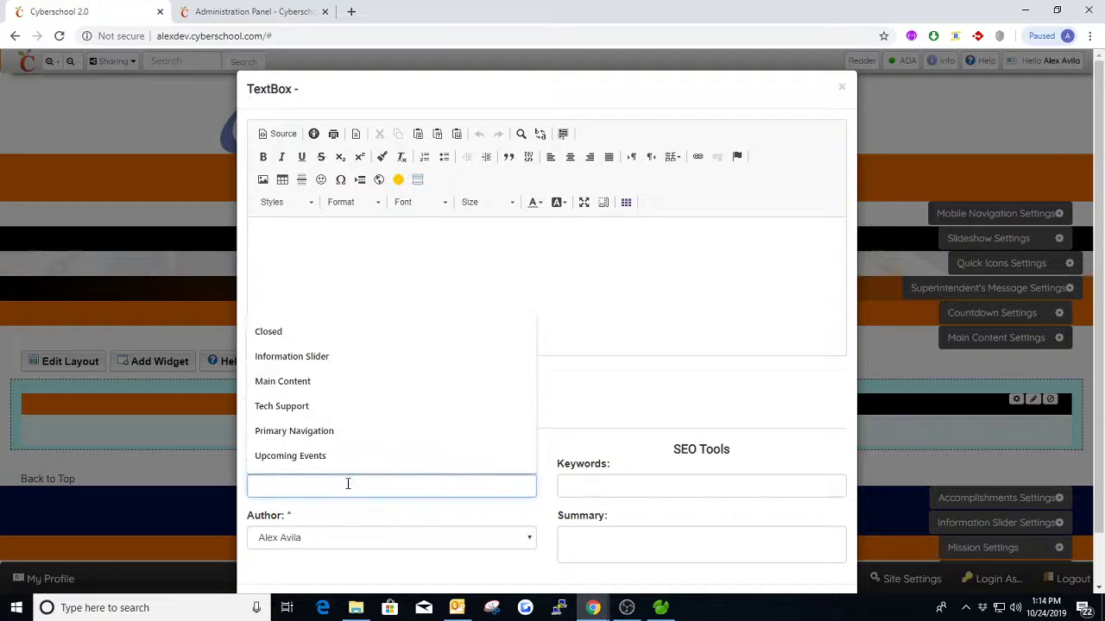
text(Text box 1)
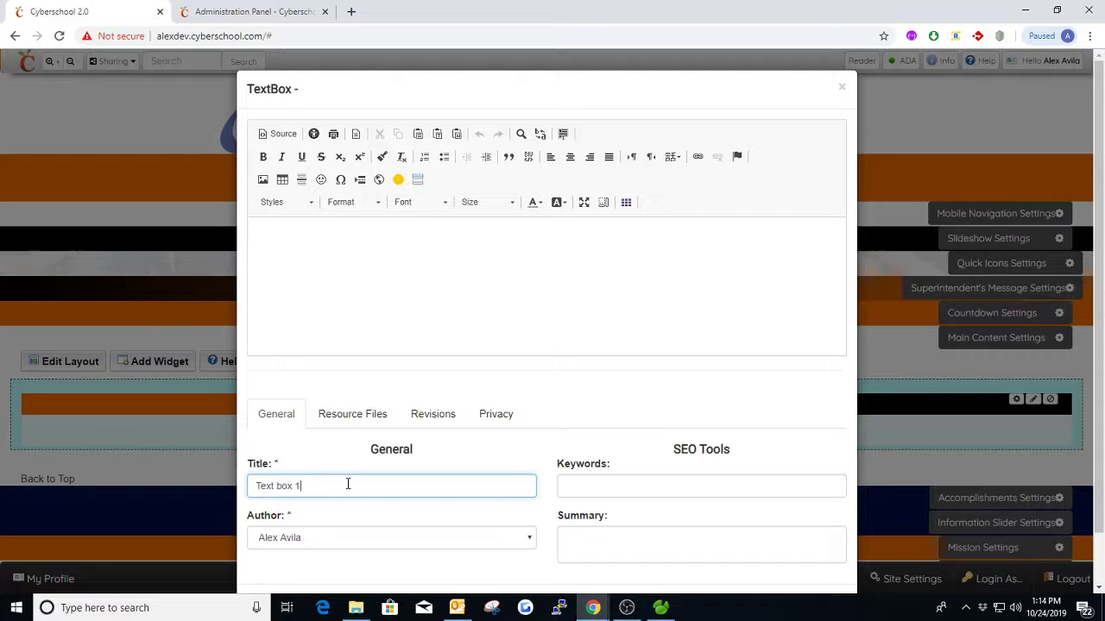
scroll(348, 484, down, 1)
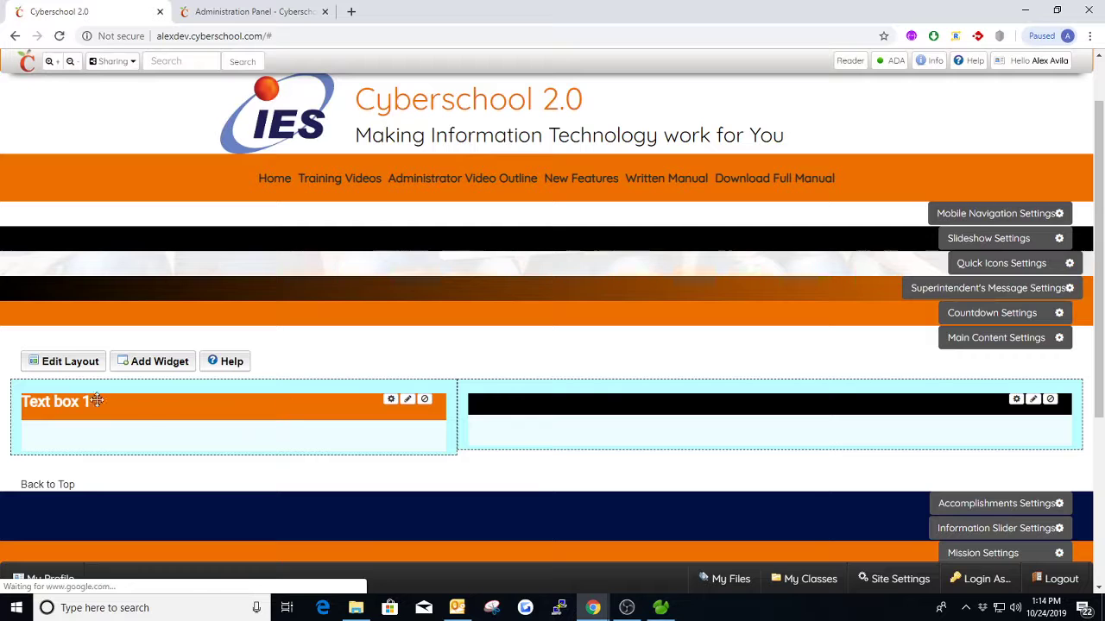
- Title the black text box in the wider column "Text box 2" and save it
click(1017, 400)
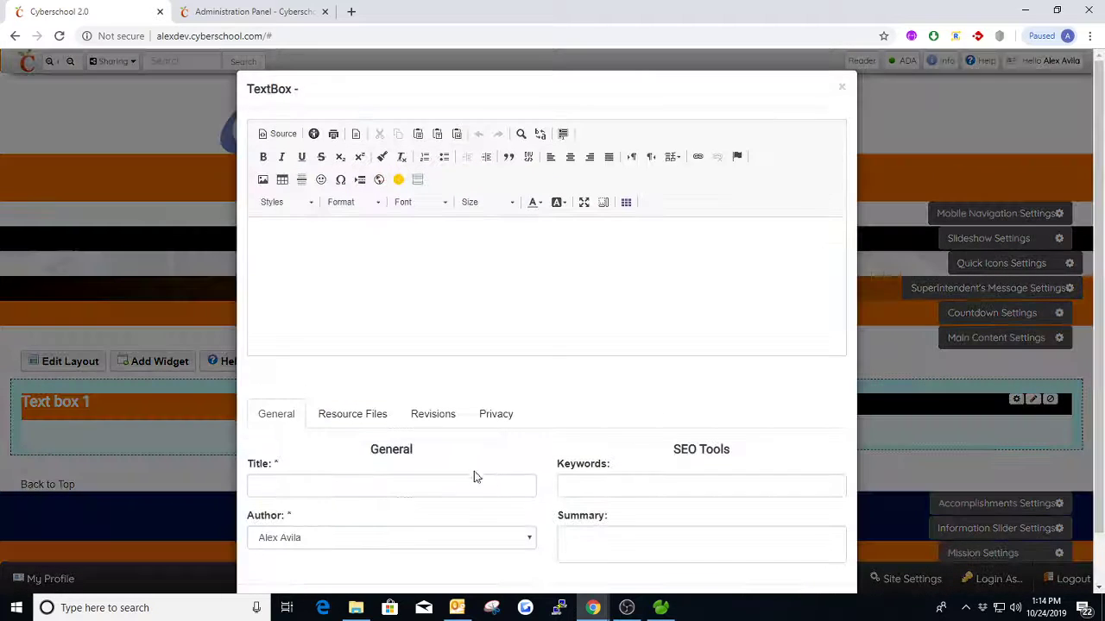
click(433, 484)
text(Text box 2)
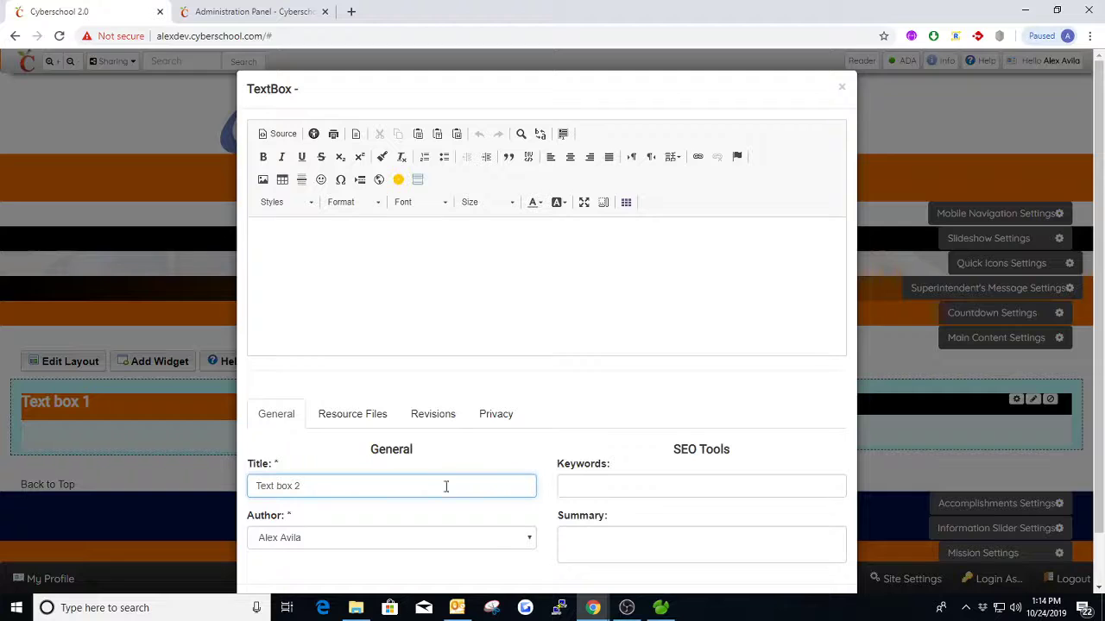
scroll(654, 527, down, 1)
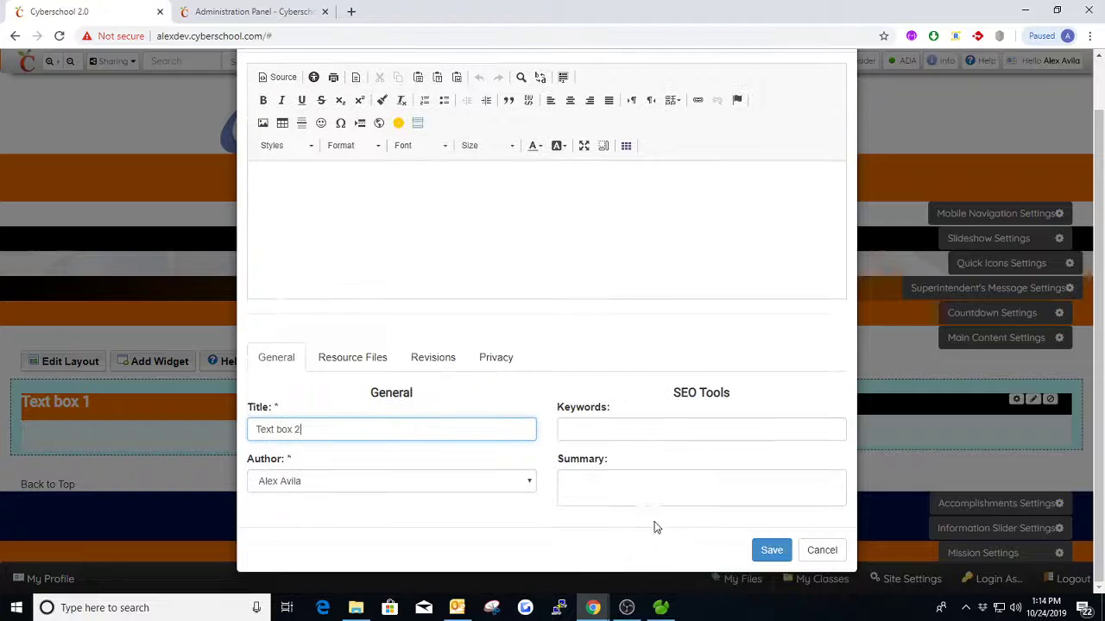
click(765, 553)
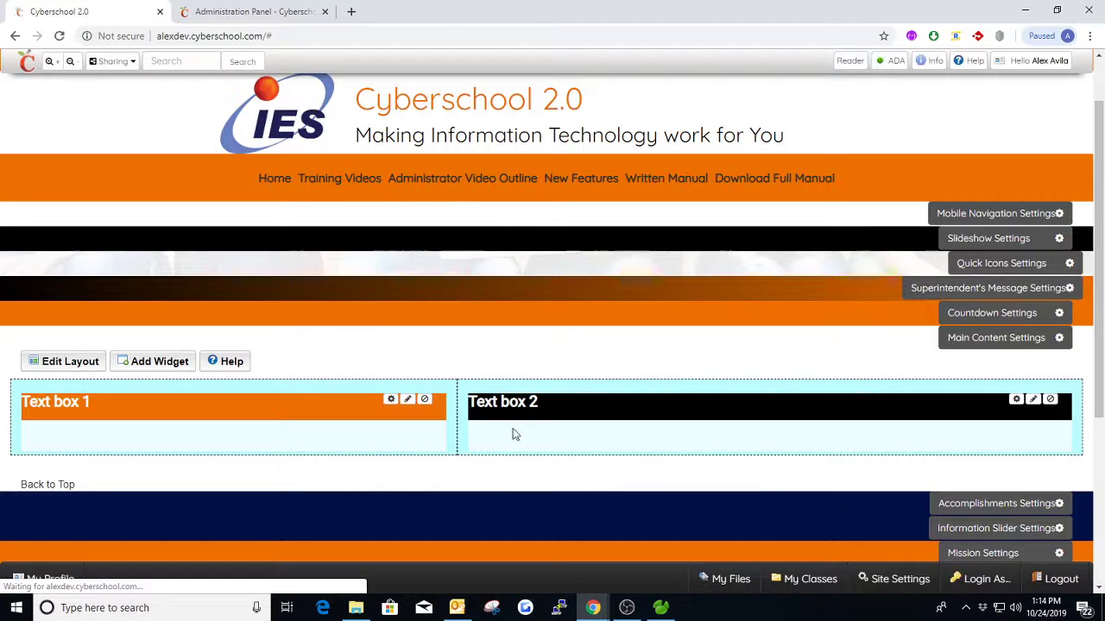
- Set the Main Content section's Custom 1 Text Color to dark (#000000) and Custom 2 Text Color to secondary (#ed6f00), and save the settings
click(988, 343)
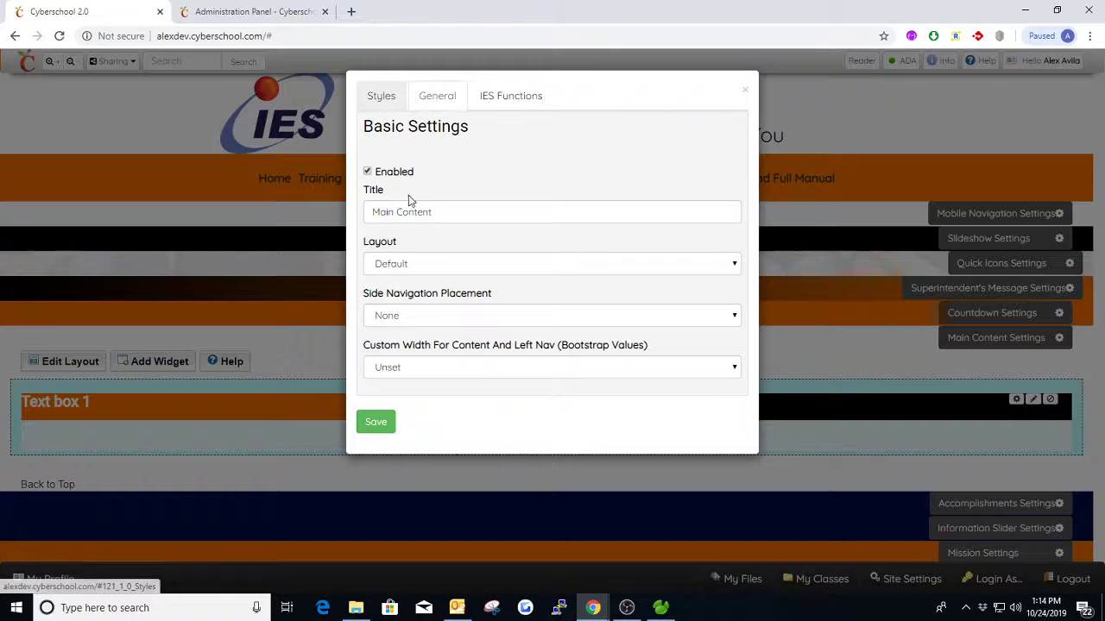
click(380, 98)
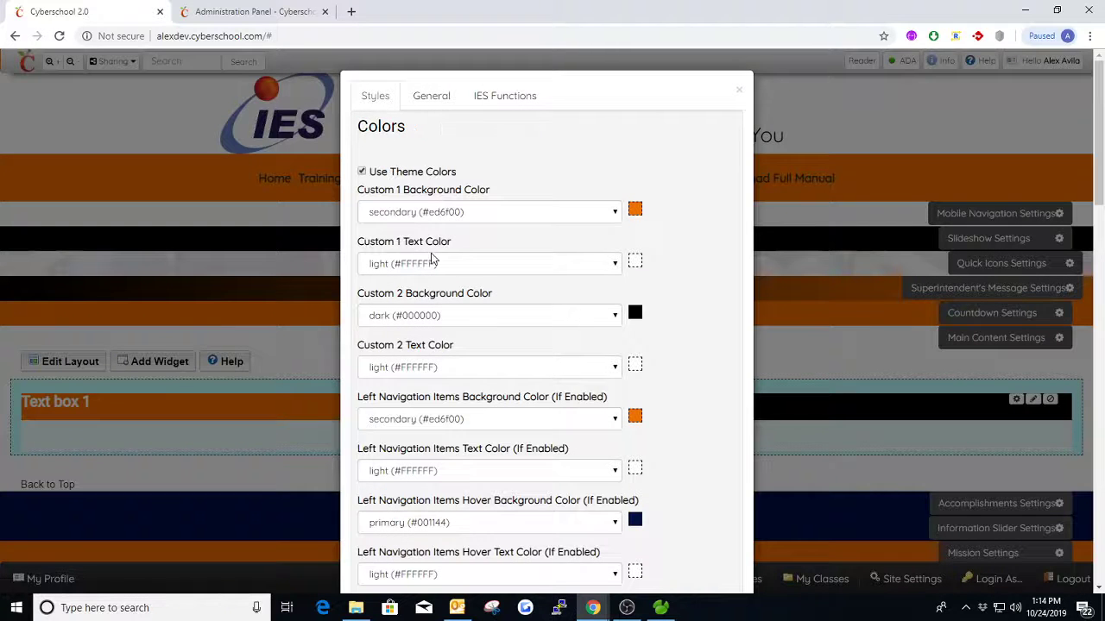
click(391, 264)
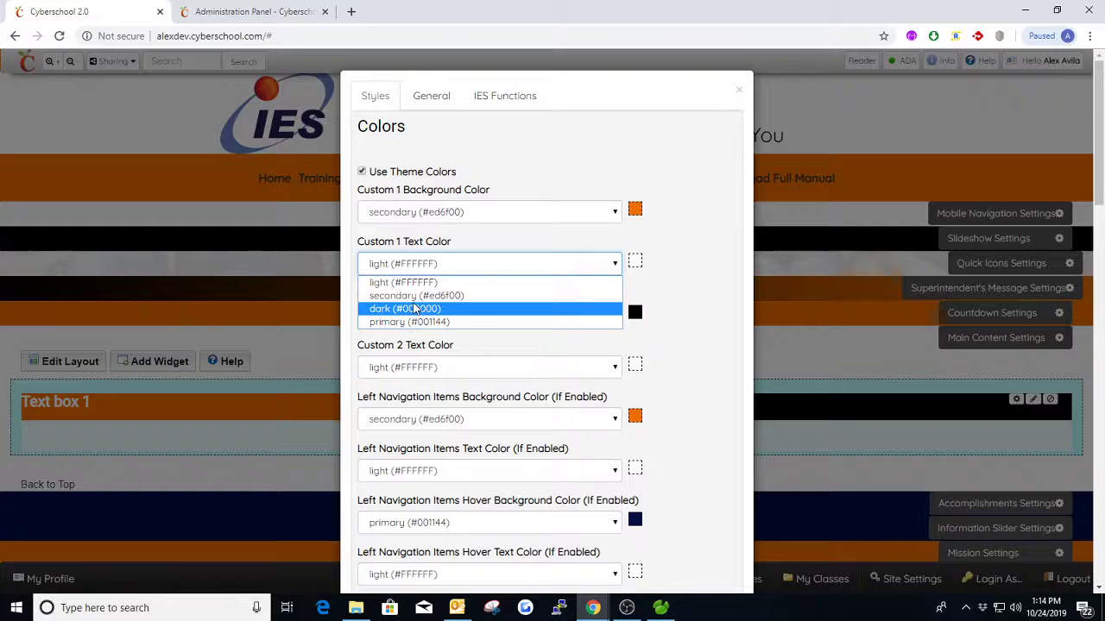
click(415, 309)
click(438, 370)
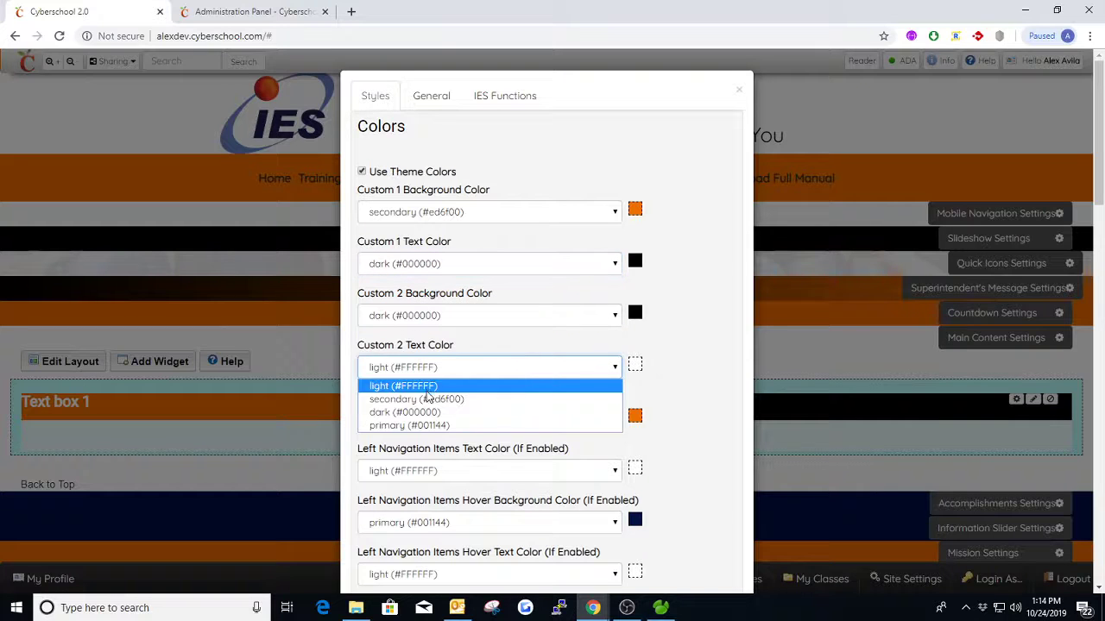
click(409, 426)
click(466, 371)
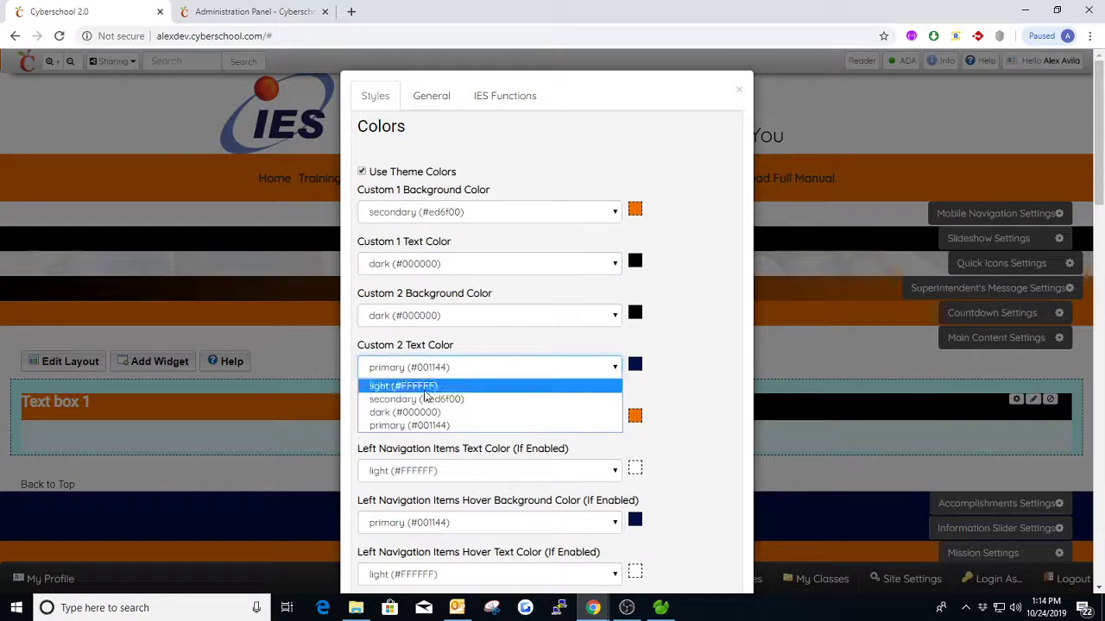
click(418, 393)
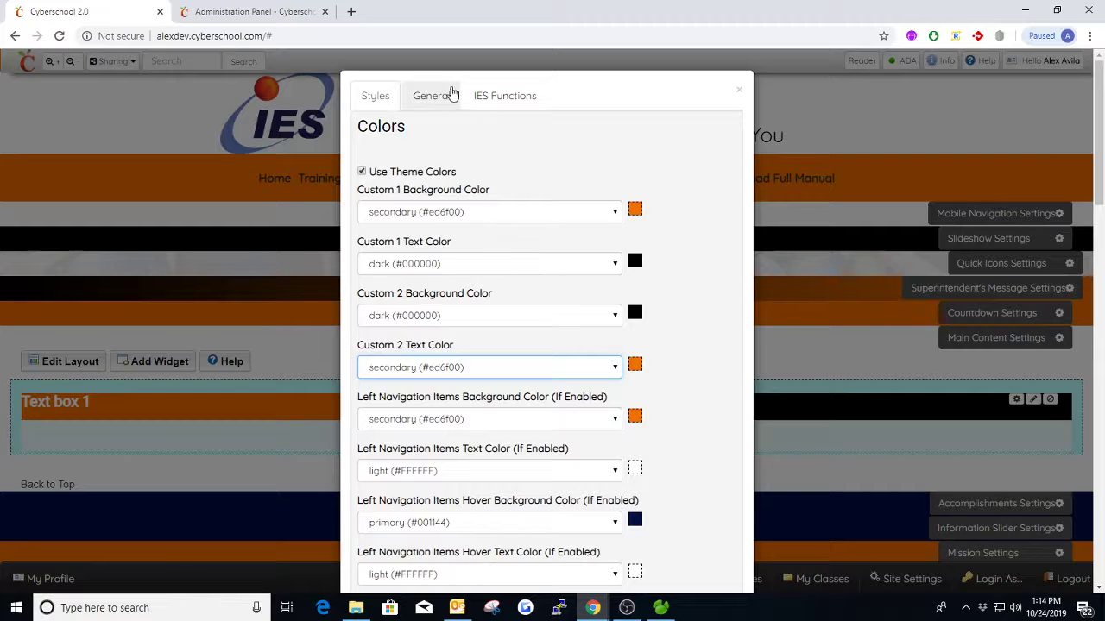
click(449, 93)
click(377, 422)
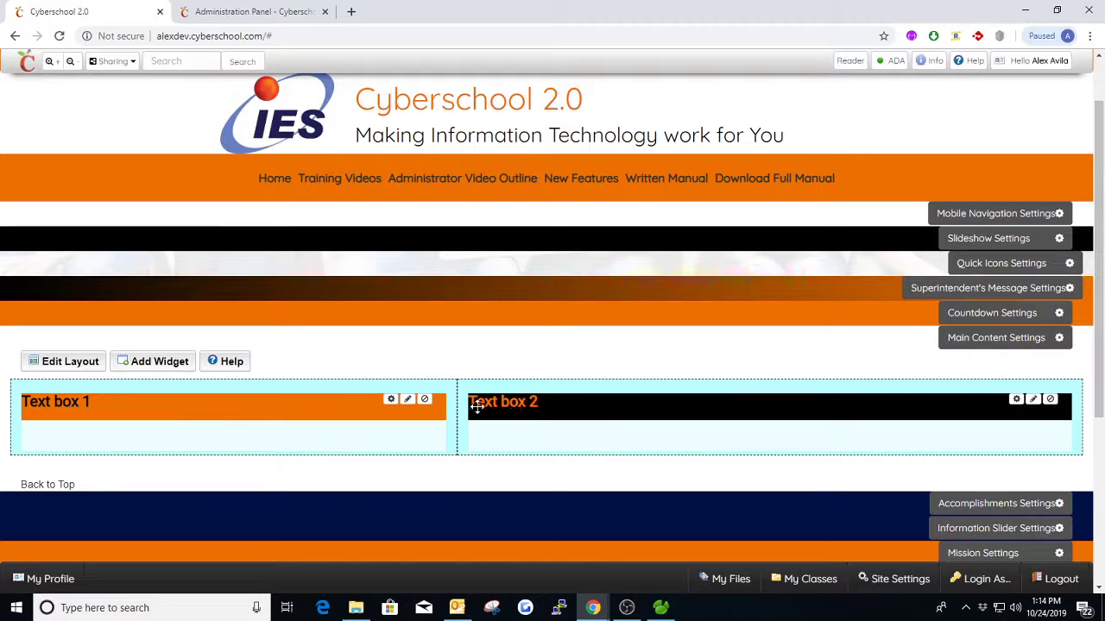
- Examine the Main Content left navigation color settings and the available Side Navigation Placement options
click(960, 339)
click(397, 102)
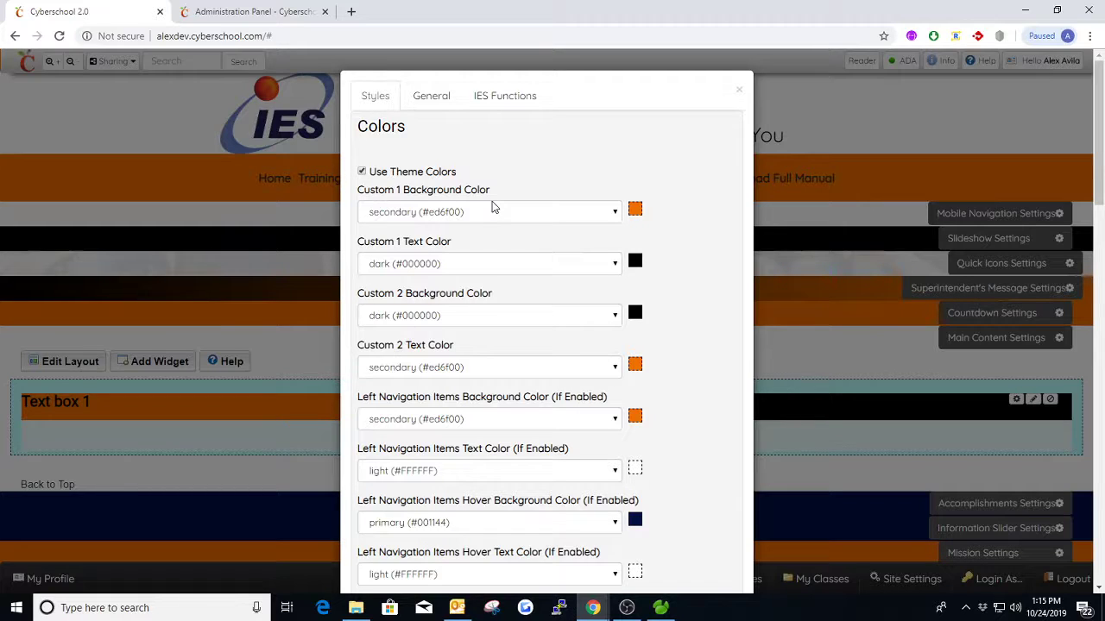
scroll(542, 278, down, 2)
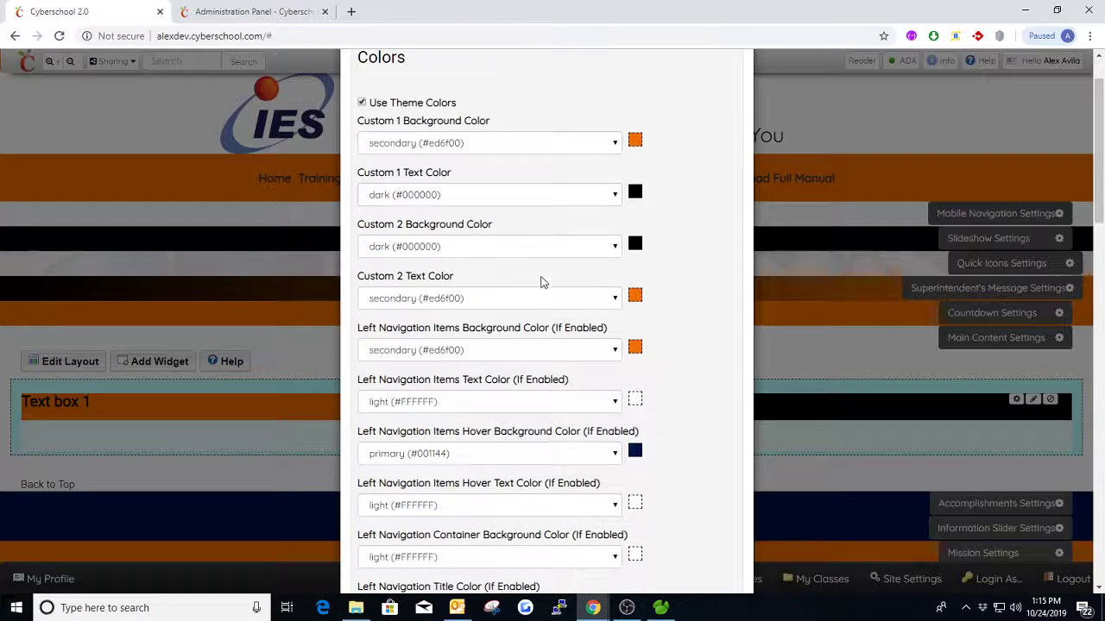
scroll(436, 272, down, 1)
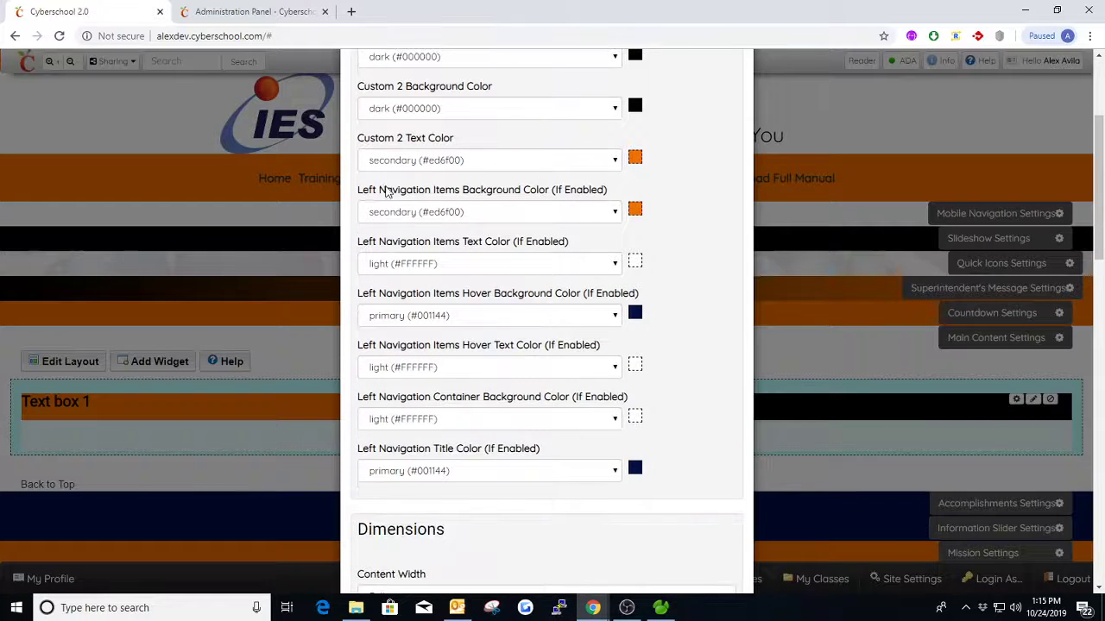
scroll(459, 201, up, 4)
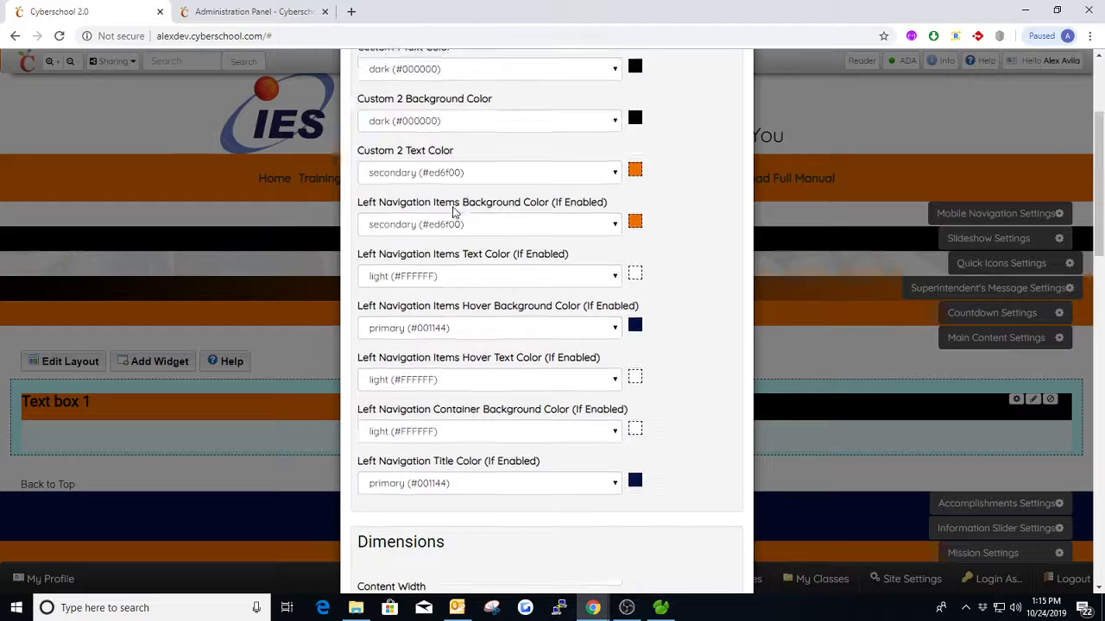
click(427, 100)
click(432, 317)
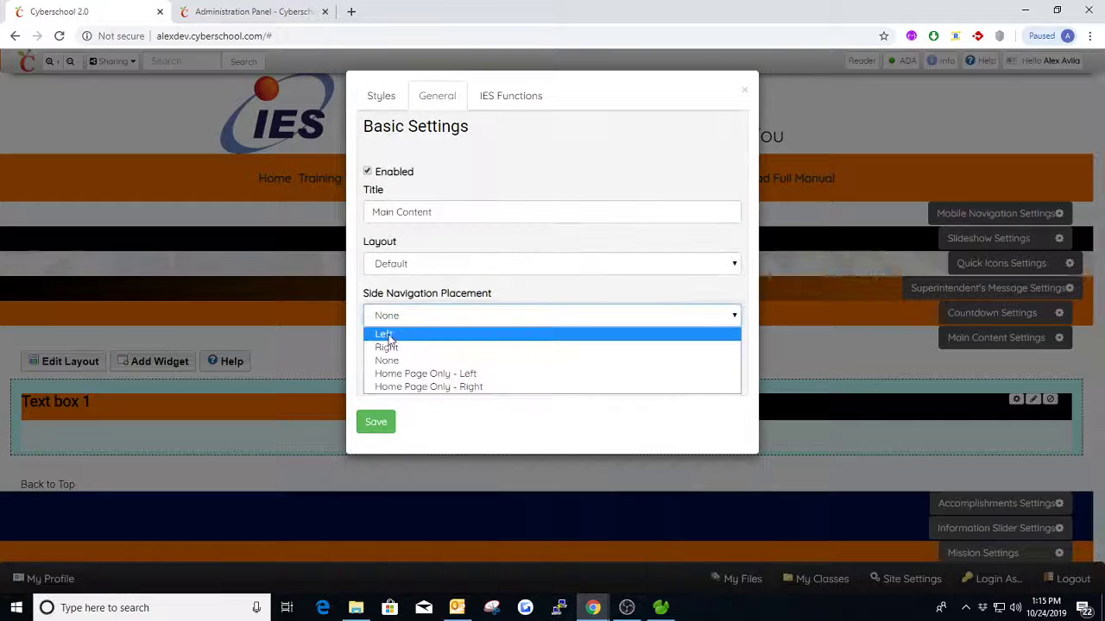
click(365, 94)
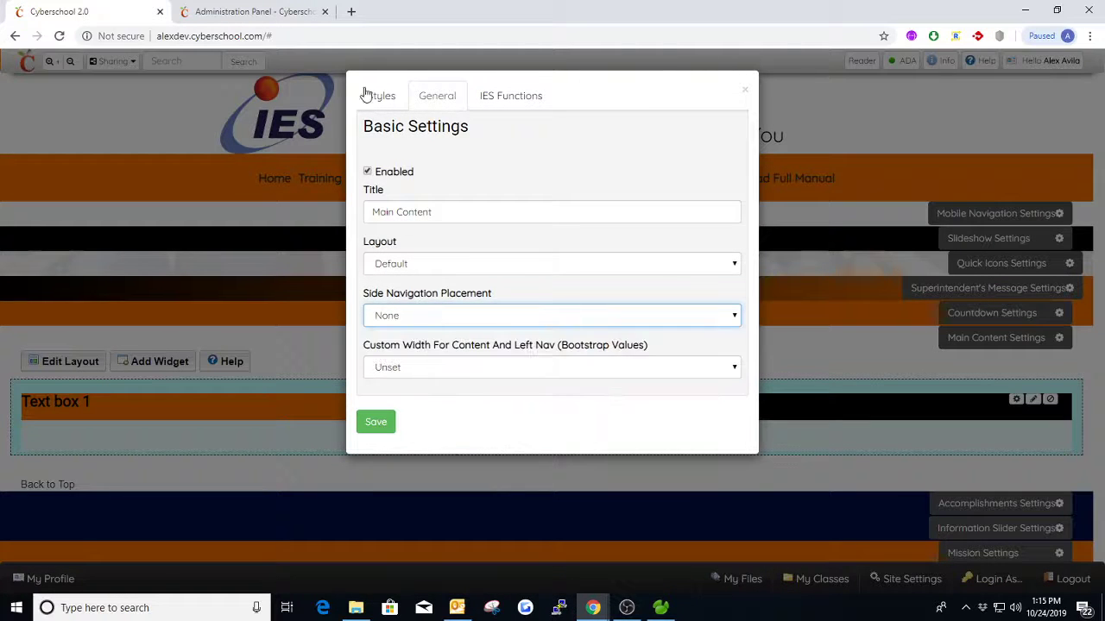
- Review the left navigation item, hover, container and title color settings in the Main Content styles
click(367, 95)
scroll(517, 253, down, 1)
scroll(556, 343, down, 2)
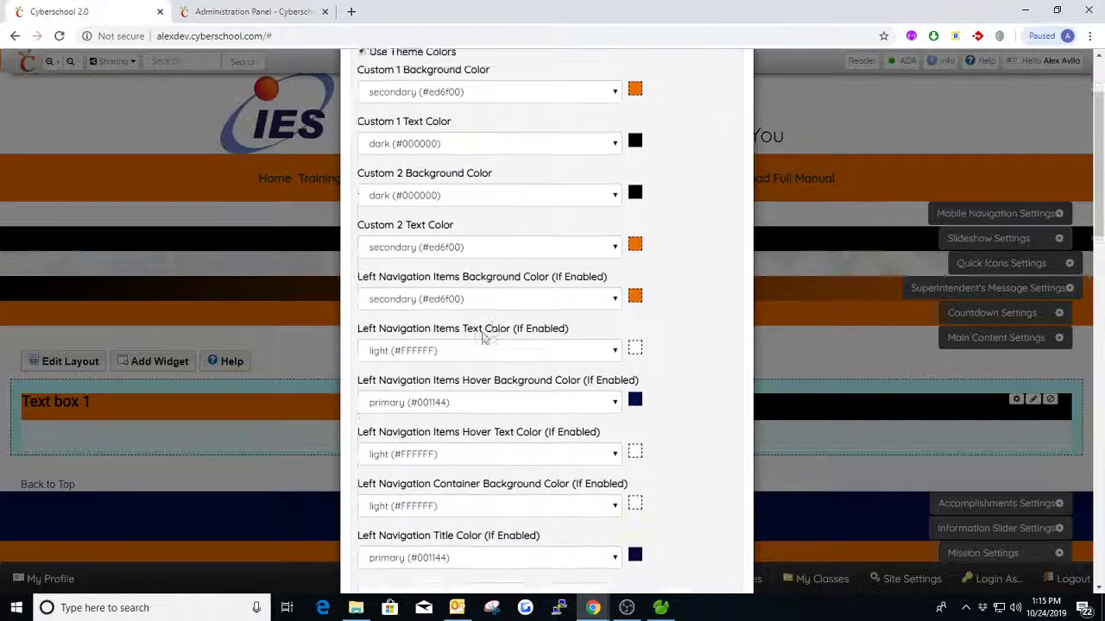
scroll(475, 293, down, 1)
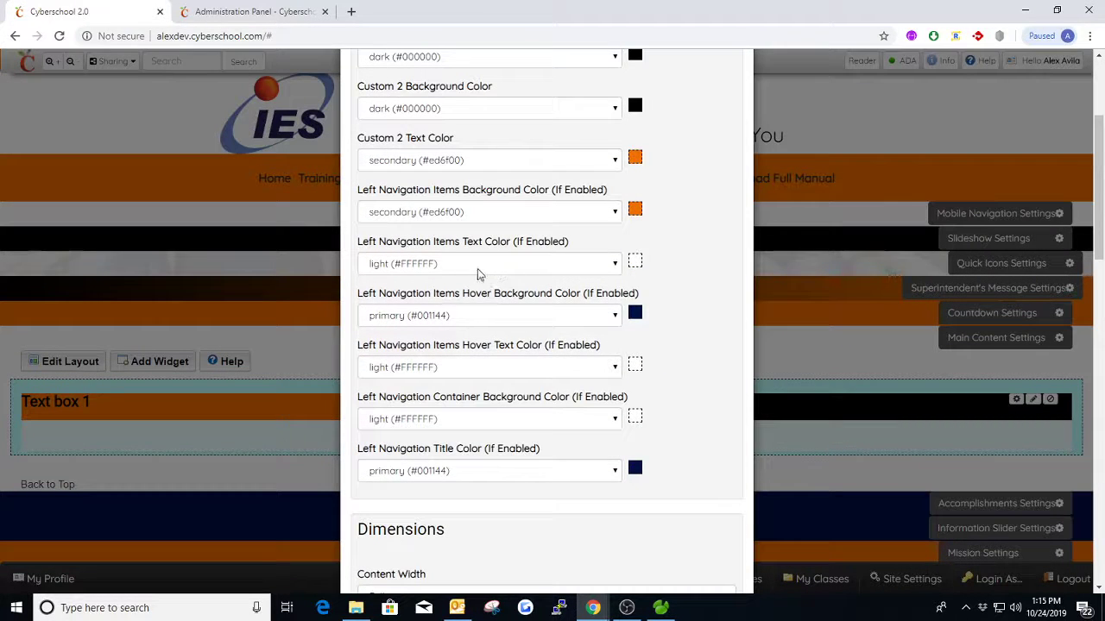
scroll(477, 274, down, 1)
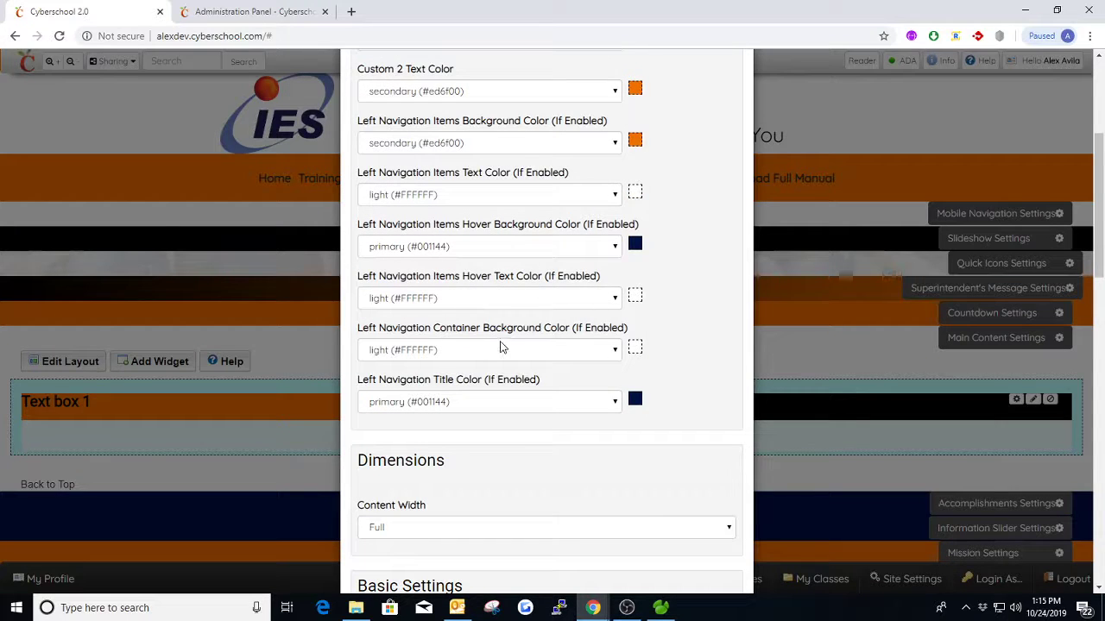
scroll(561, 350, down, 1)
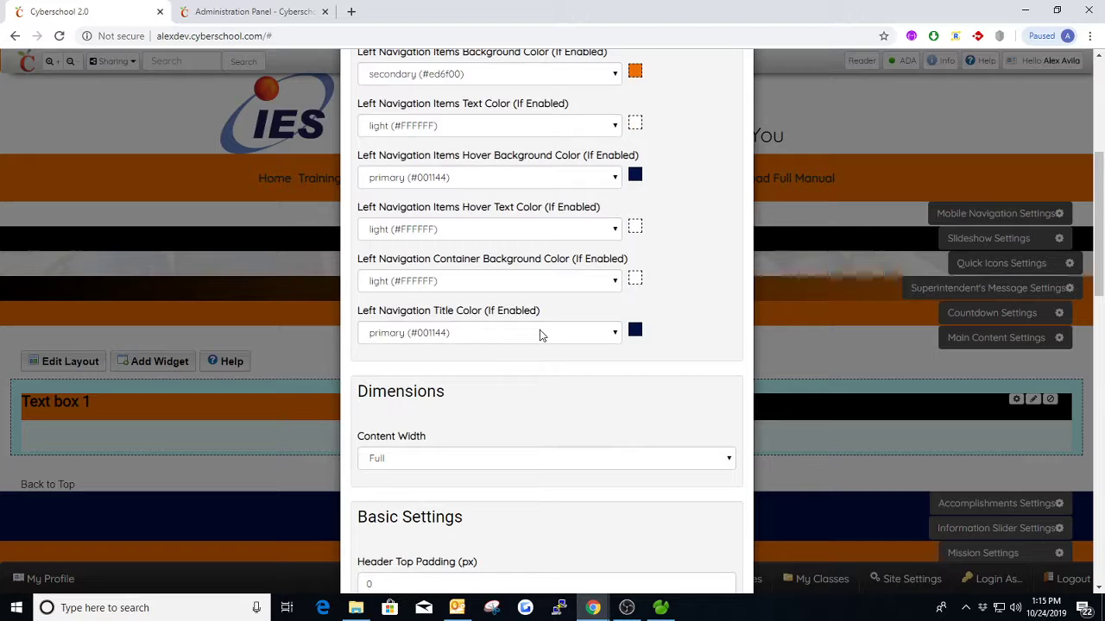
scroll(535, 259, up, 1)
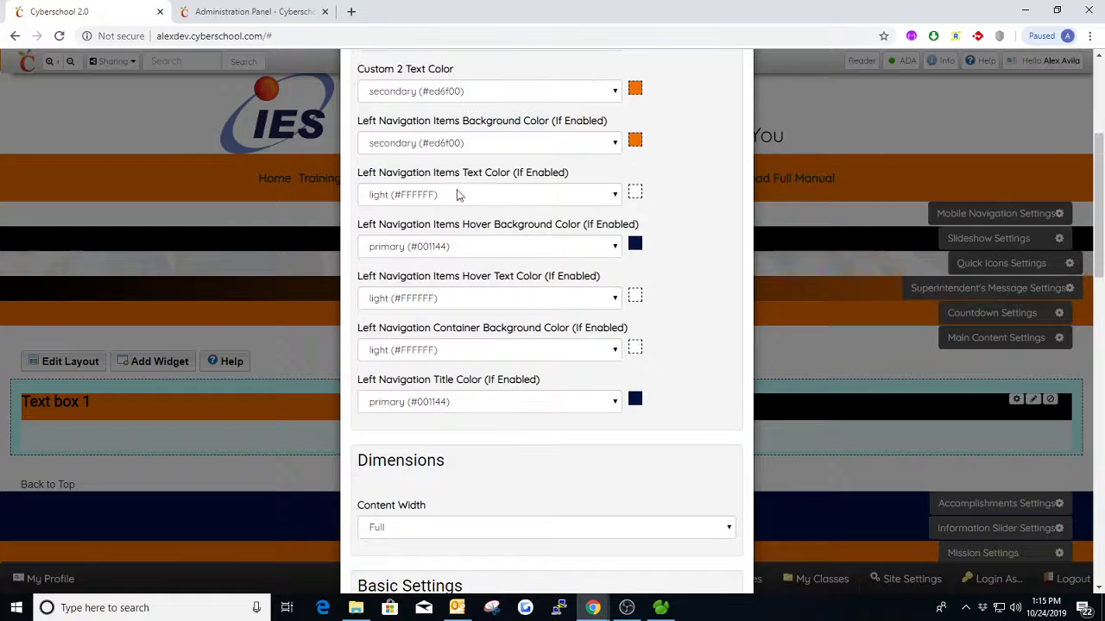
scroll(535, 241, up, 4)
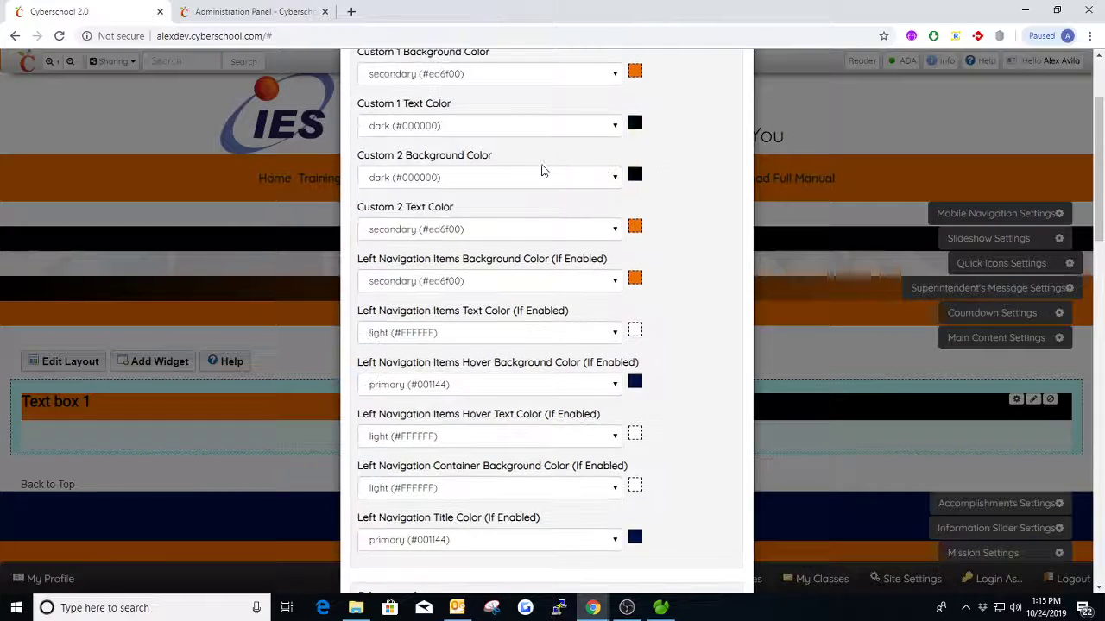
scroll(535, 238, down, 3)
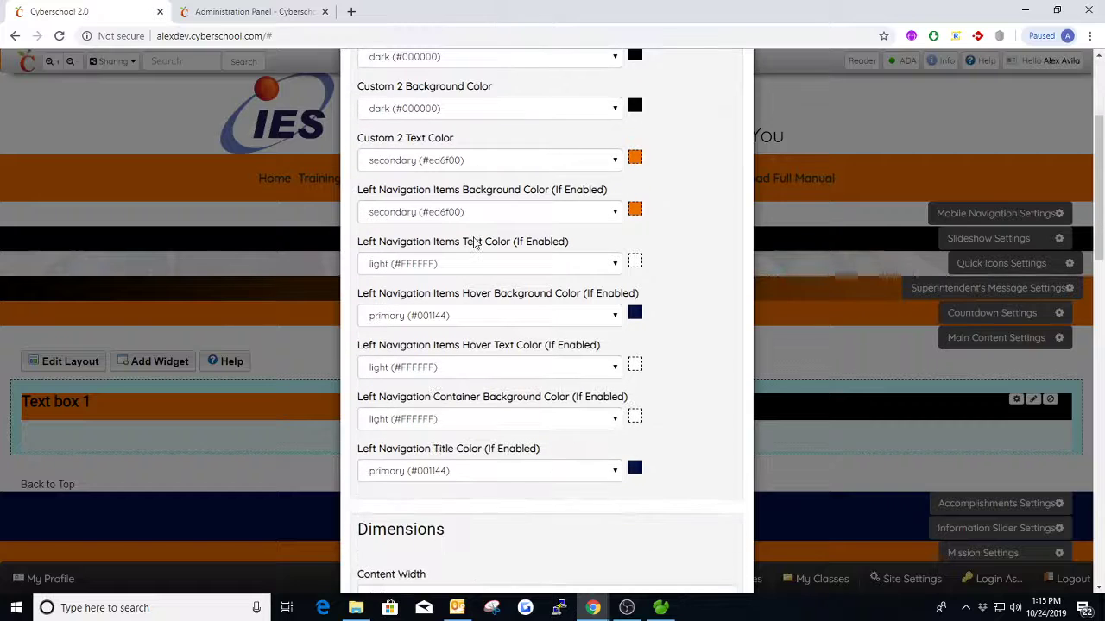
scroll(496, 265, down, 1)
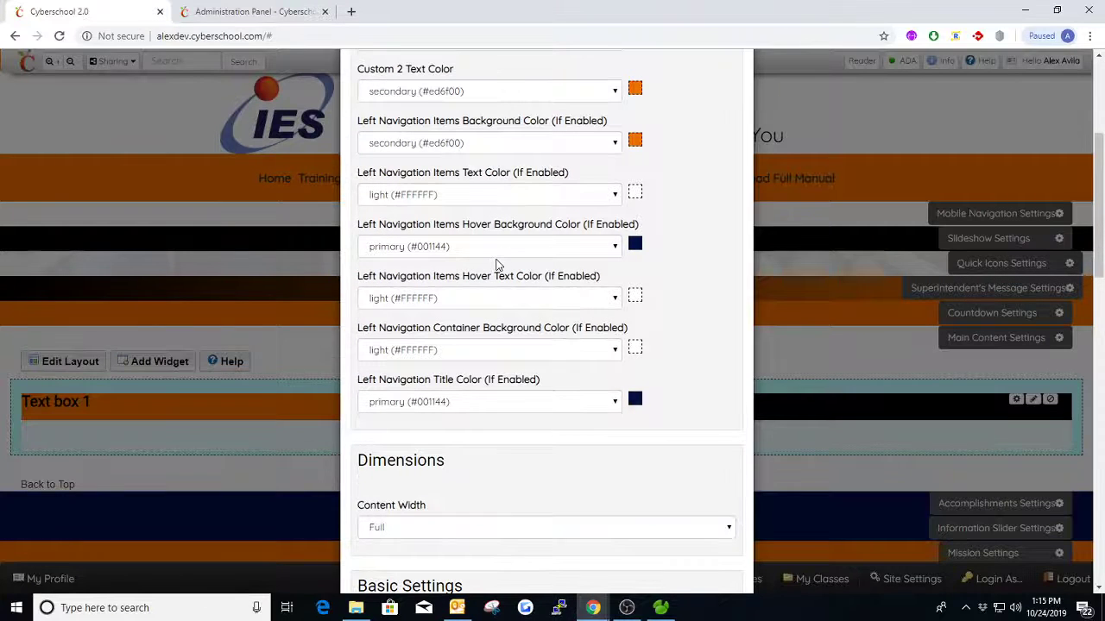
- Set the Main Content section's Content Width to Container and save the settings
scroll(496, 265, down, 3)
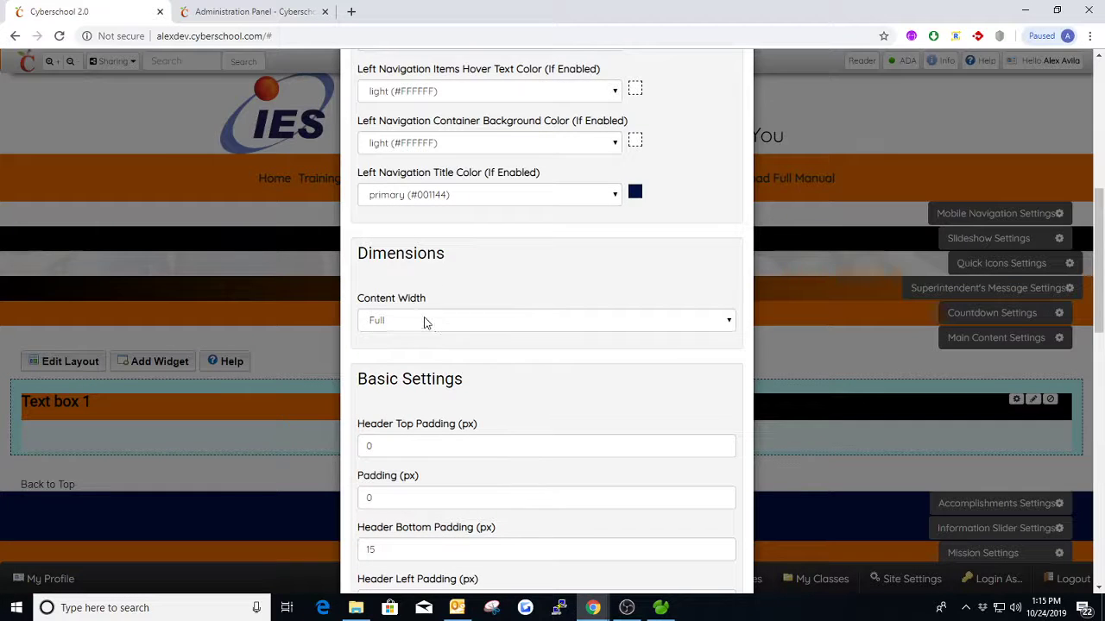
click(455, 324)
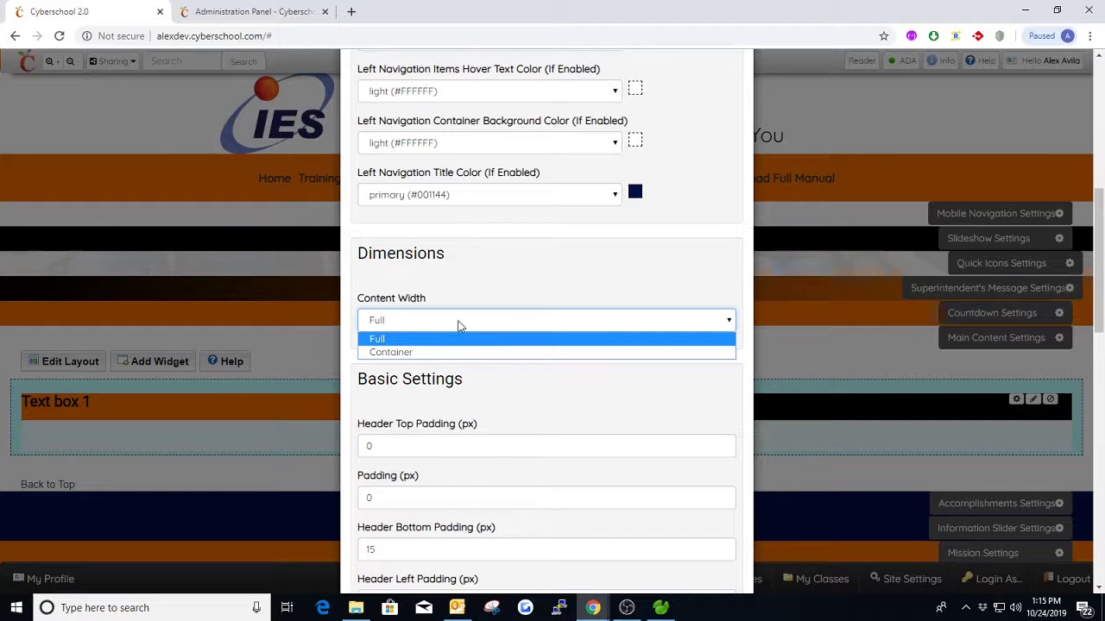
click(415, 352)
scroll(442, 316, up, 7)
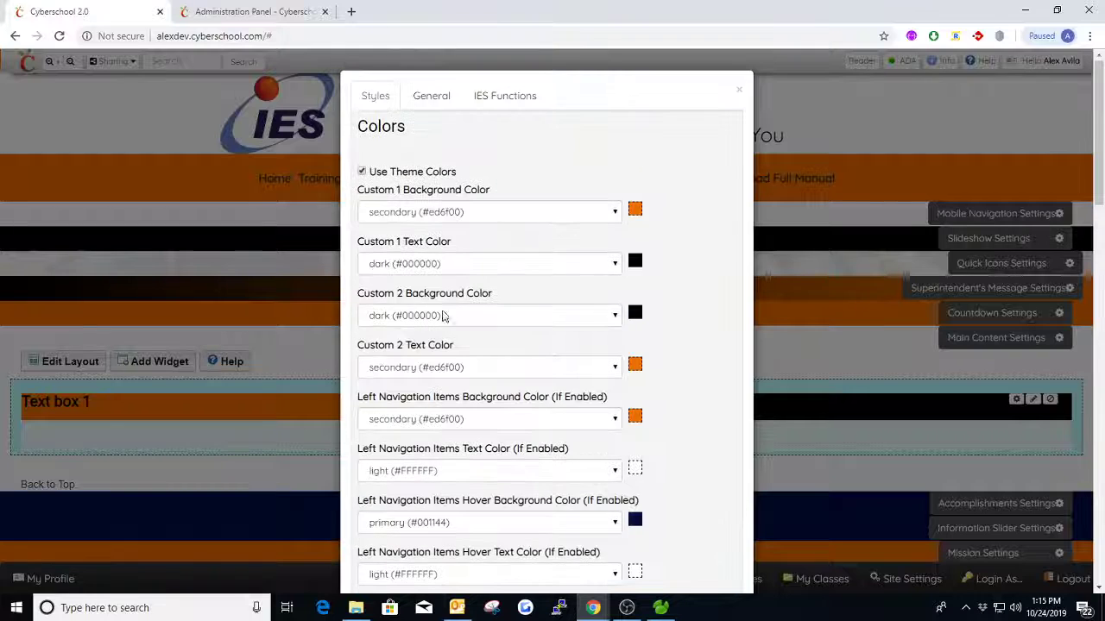
click(439, 95)
click(390, 421)
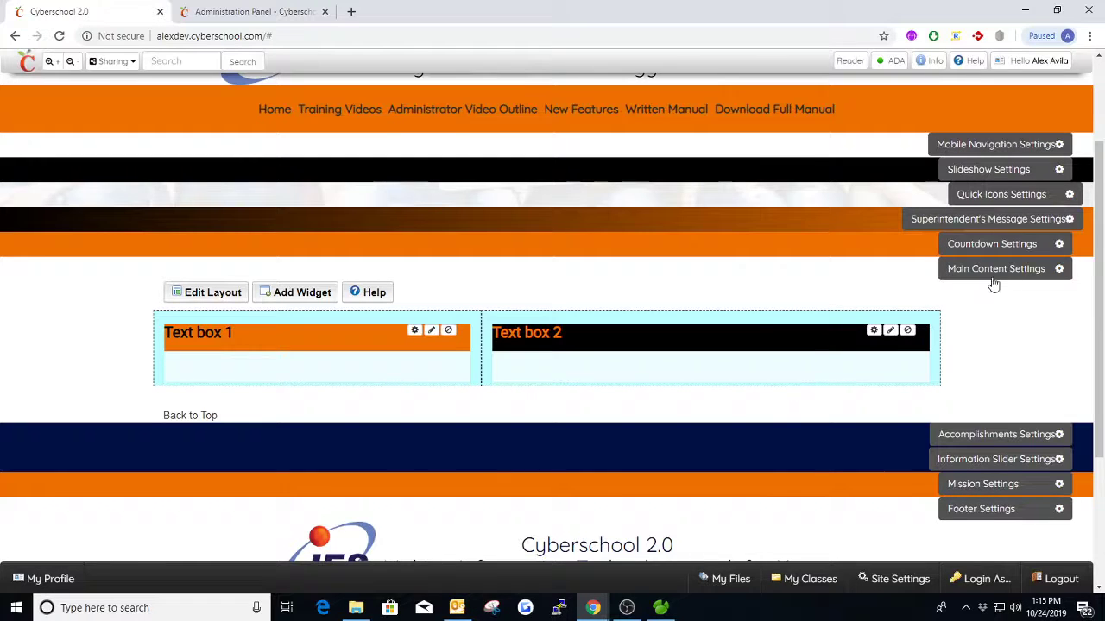
- Set the Main Content section's Content Width back to Full and save the settings
click(993, 275)
click(380, 96)
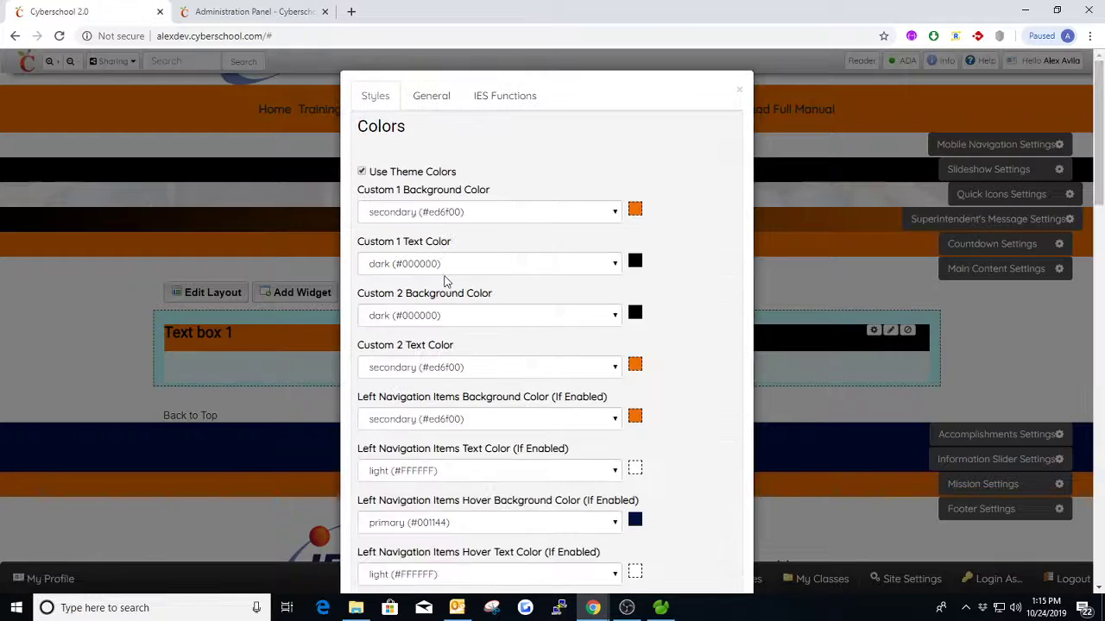
scroll(445, 281, down, 5)
click(415, 391)
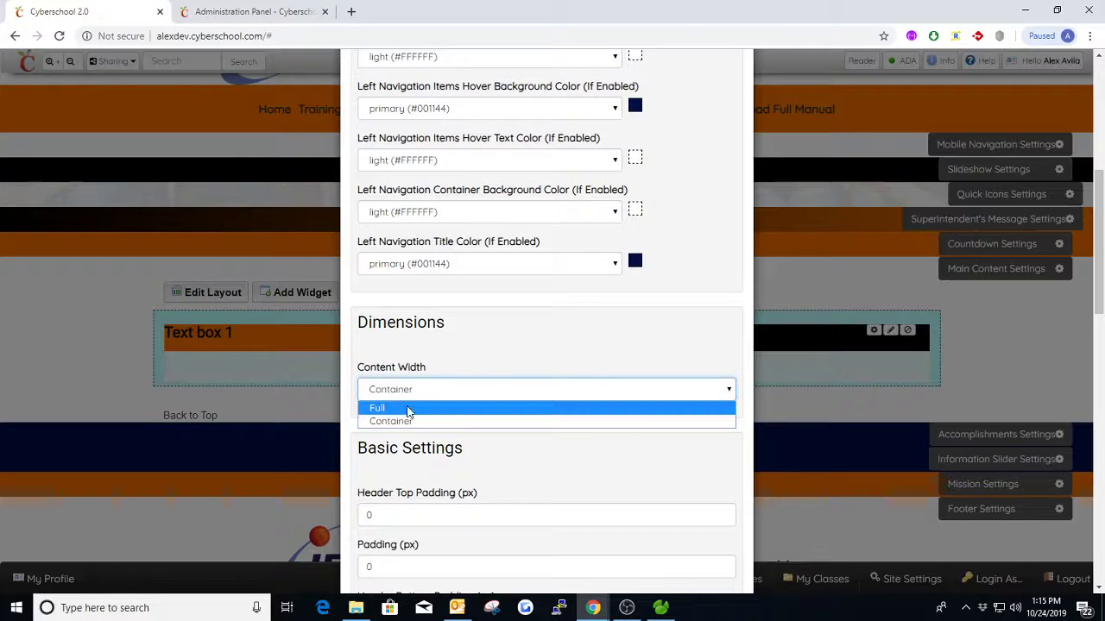
click(409, 408)
scroll(477, 348, up, 5)
click(436, 97)
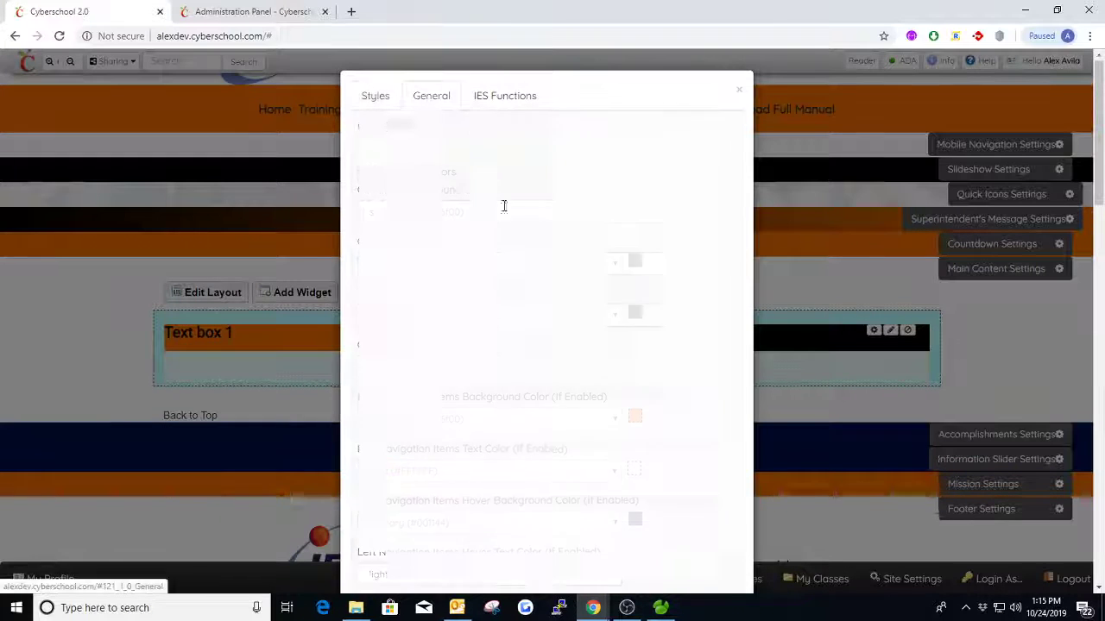
click(376, 422)
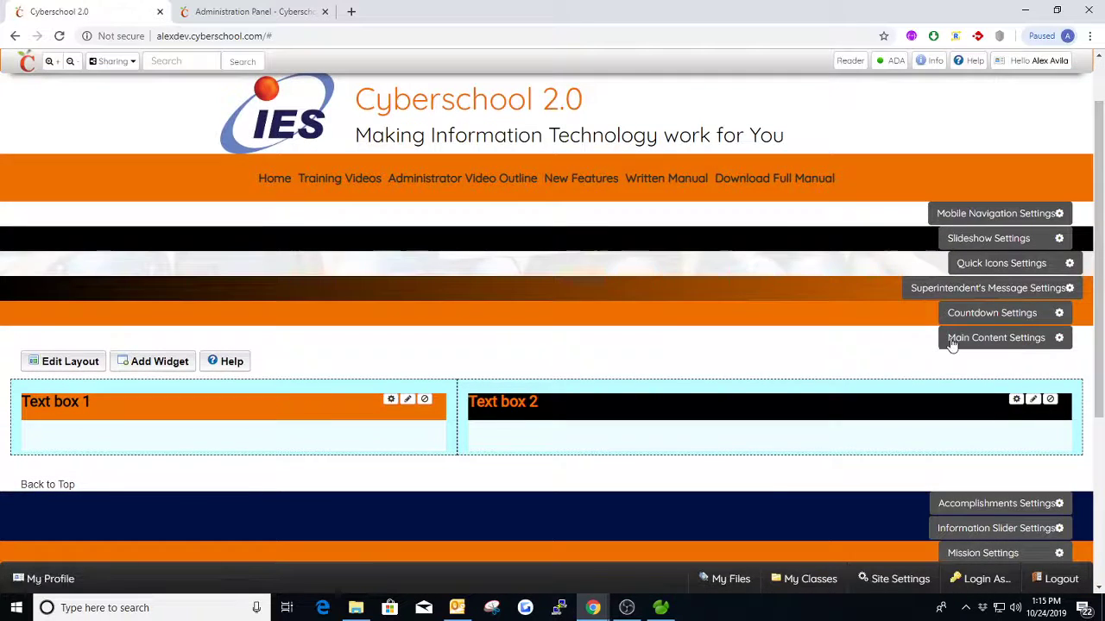
- Review the header padding, padding, animation, custom CSS and widget header font size settings in the Main Content styles
click(952, 341)
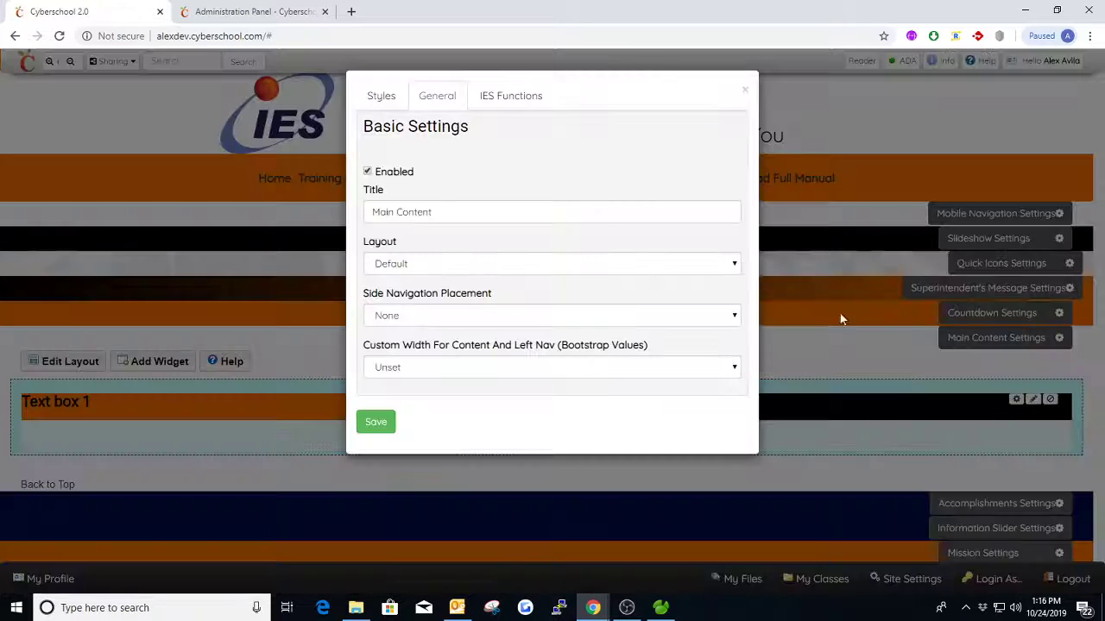
click(380, 96)
scroll(485, 315, down, 4)
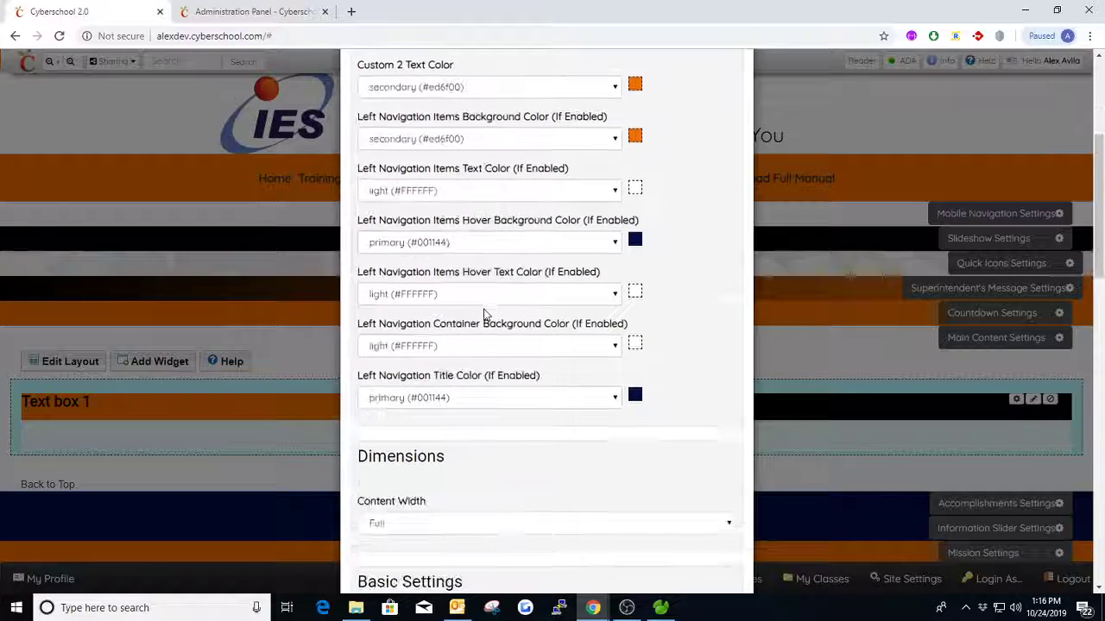
scroll(485, 315, down, 5)
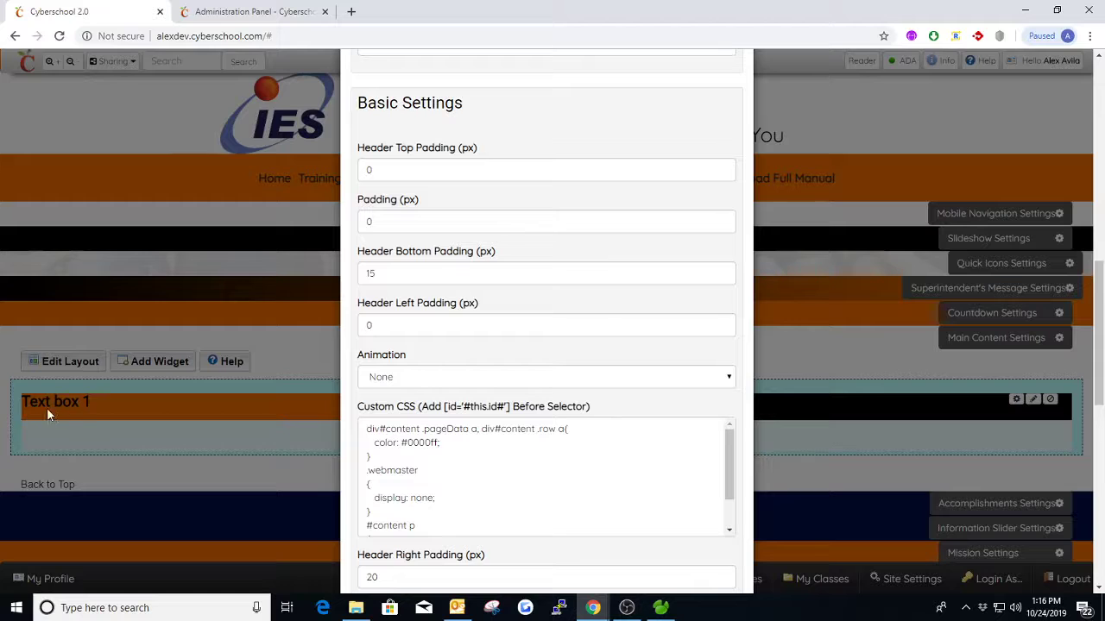
scroll(424, 293, down, 1)
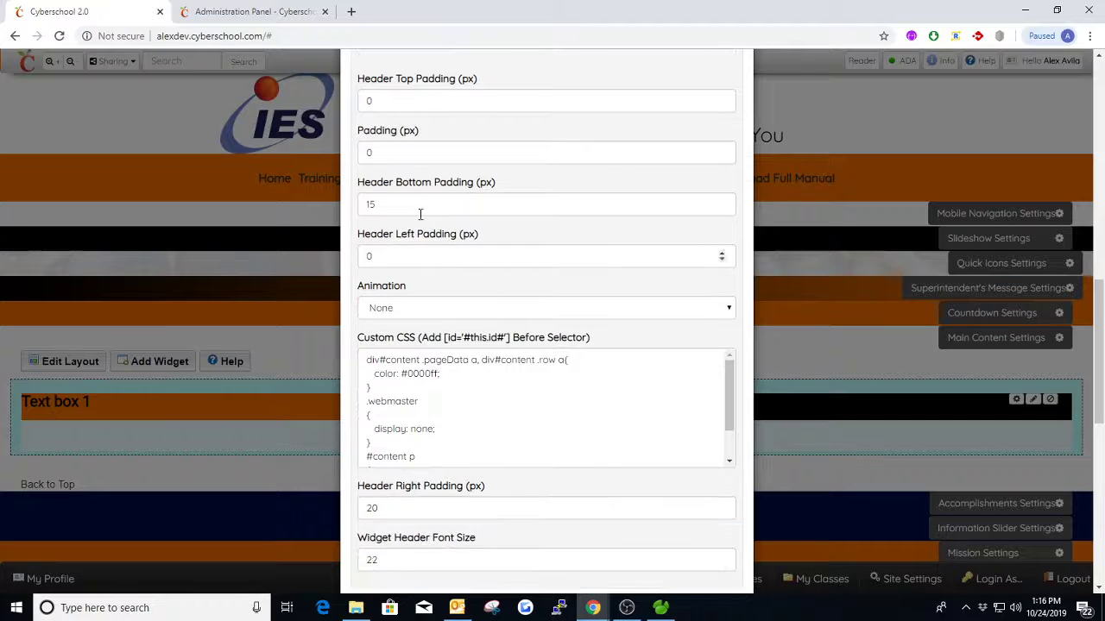
scroll(444, 223, up, 1)
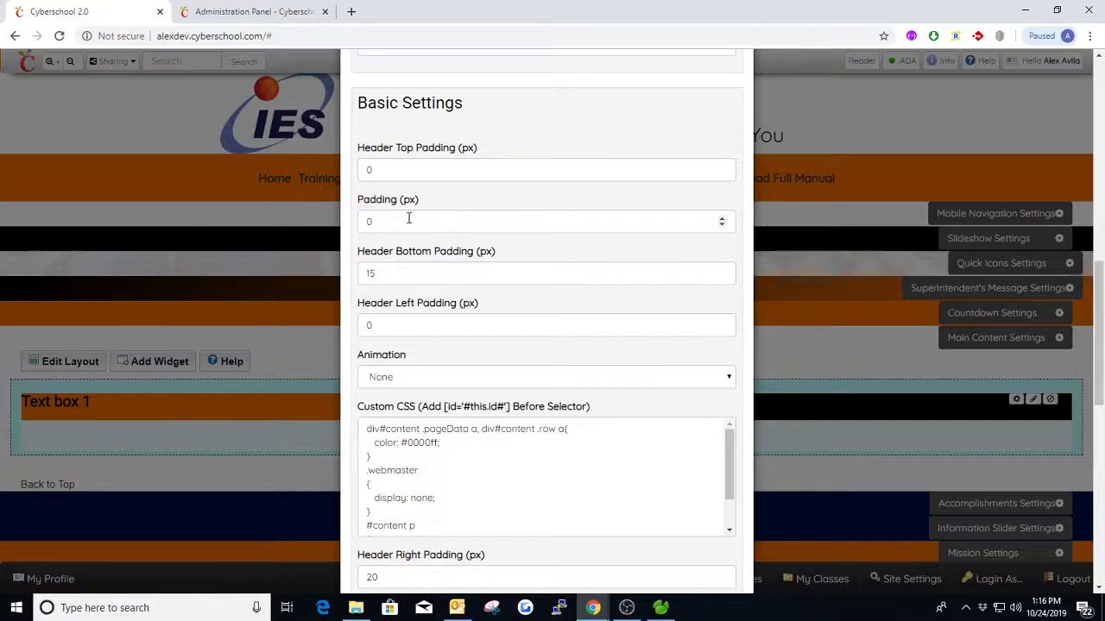
scroll(422, 199, down, 1)
scroll(423, 164, up, 1)
drag(359, 201, 418, 202)
click(423, 202)
scroll(435, 309, down, 3)
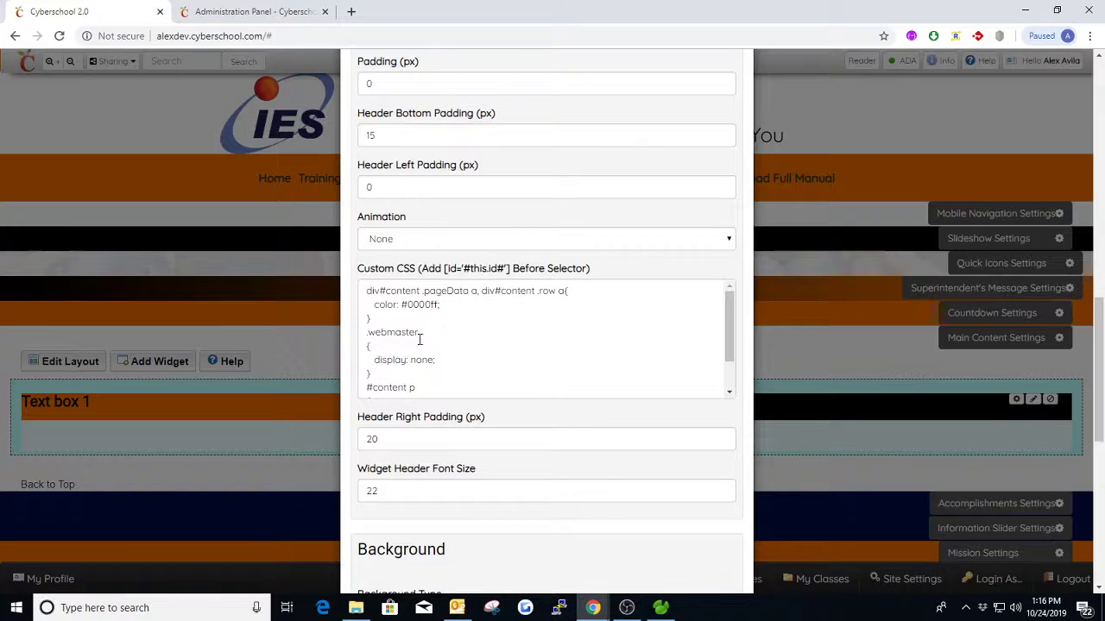
scroll(455, 307, down, 5)
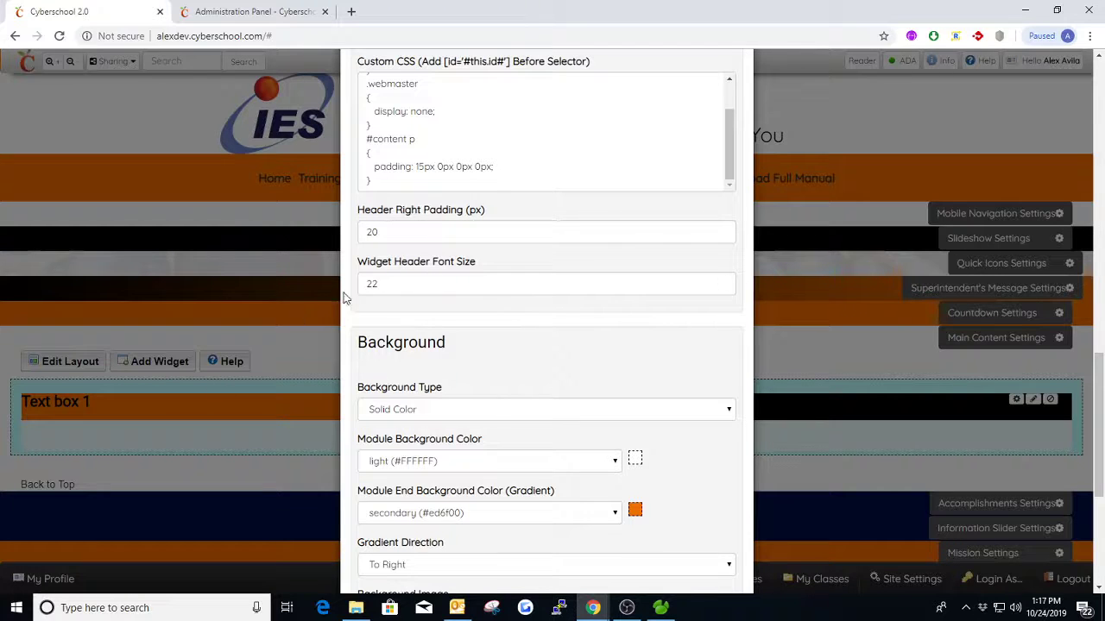
scroll(436, 273, down, 1)
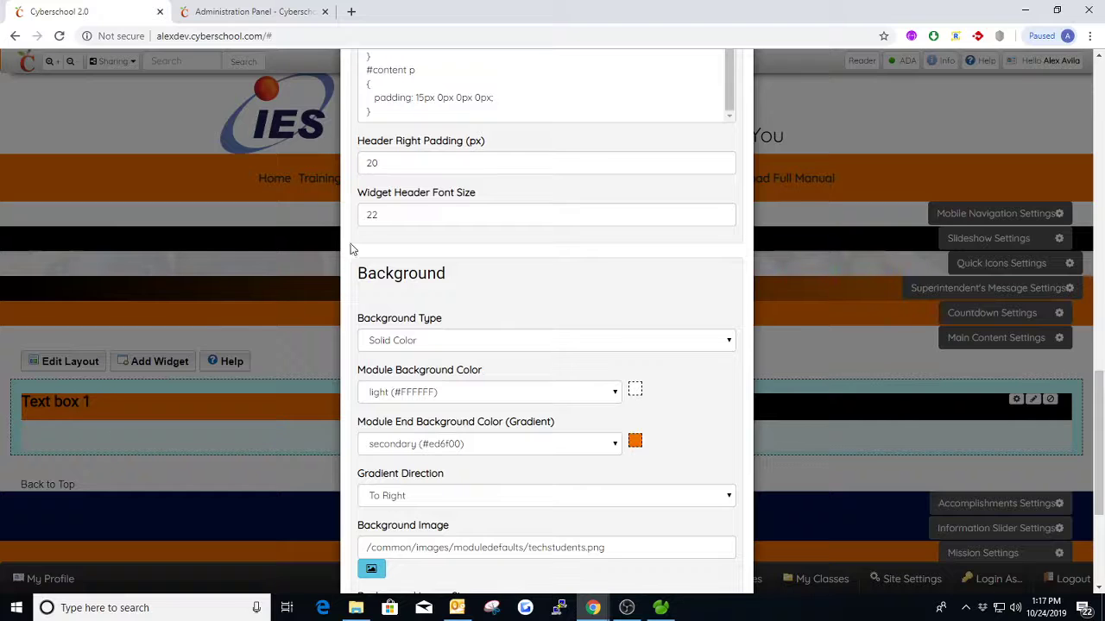
- Set the Main Content section's Background Type from the Background styles to Image
scroll(466, 247, down, 2)
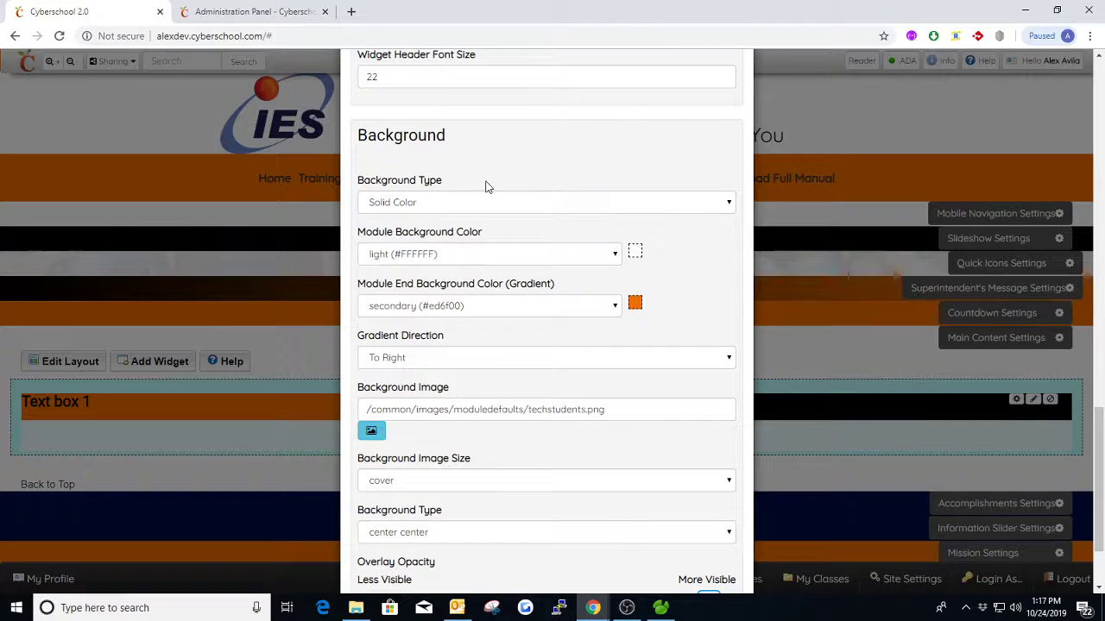
click(460, 203)
click(435, 230)
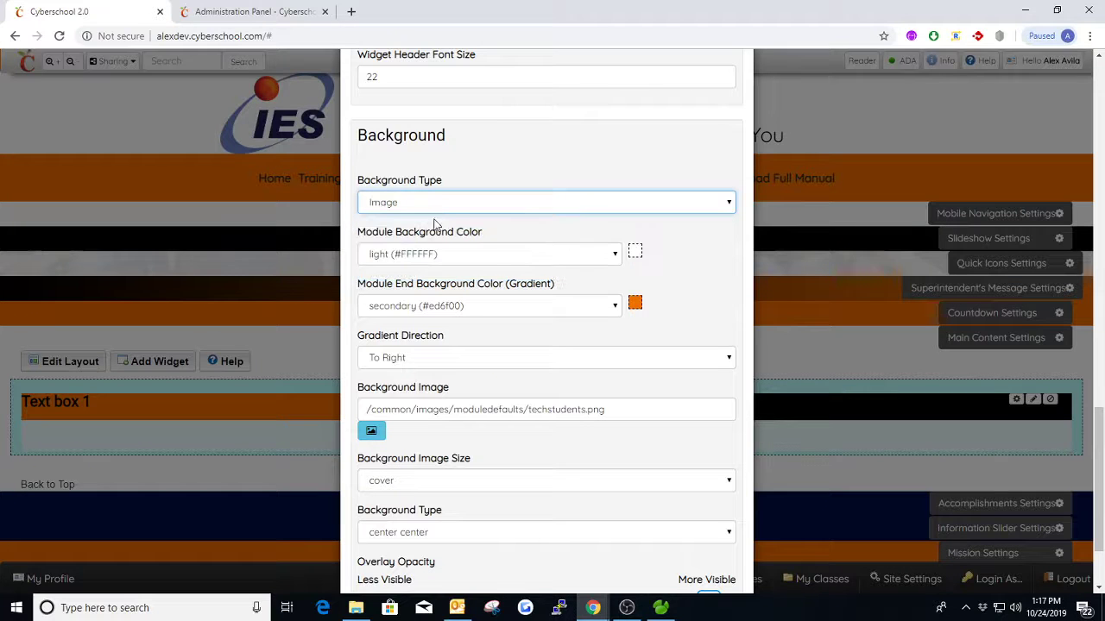
- Open giphy.com in a new browser tab and search for "cyberspace" GIFs
click(352, 12)
text(giphy.com)
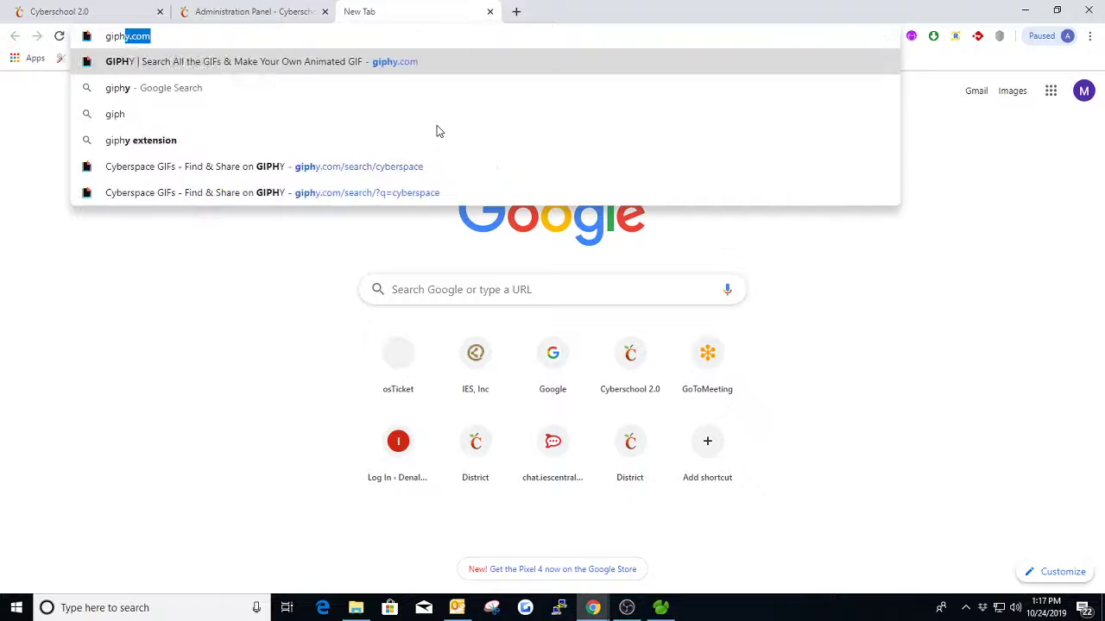
key(Return)
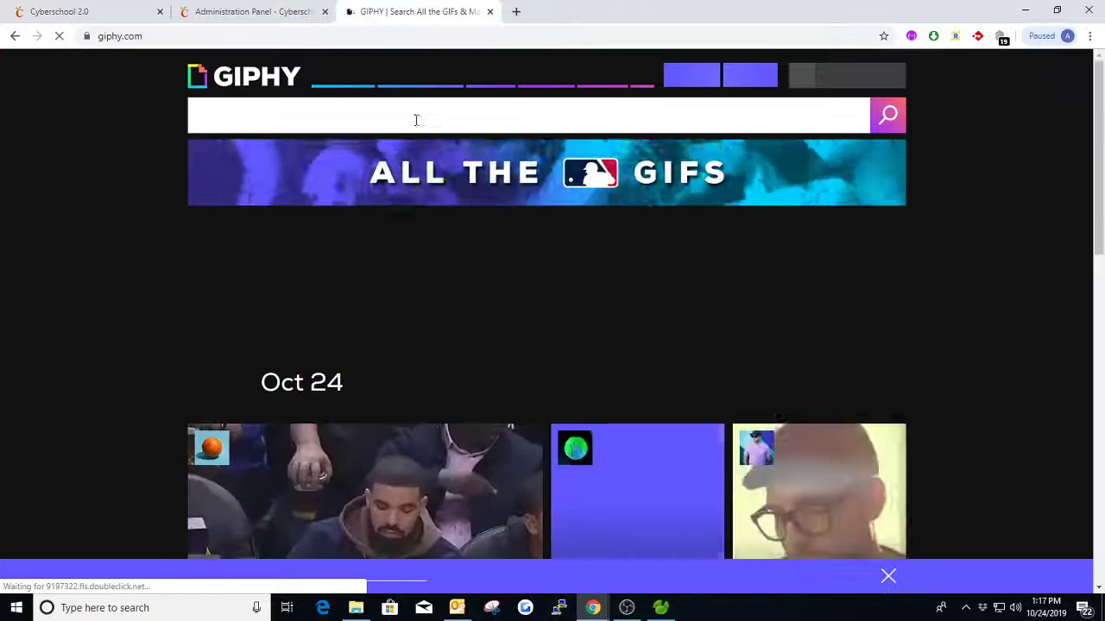
text(cyberspace)
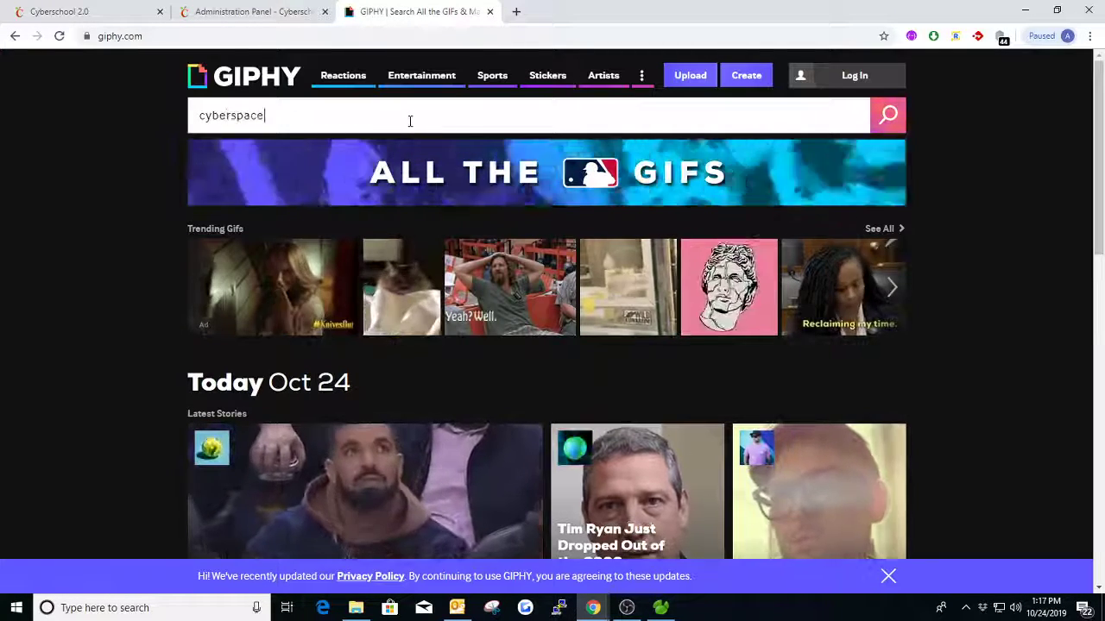
key(Return)
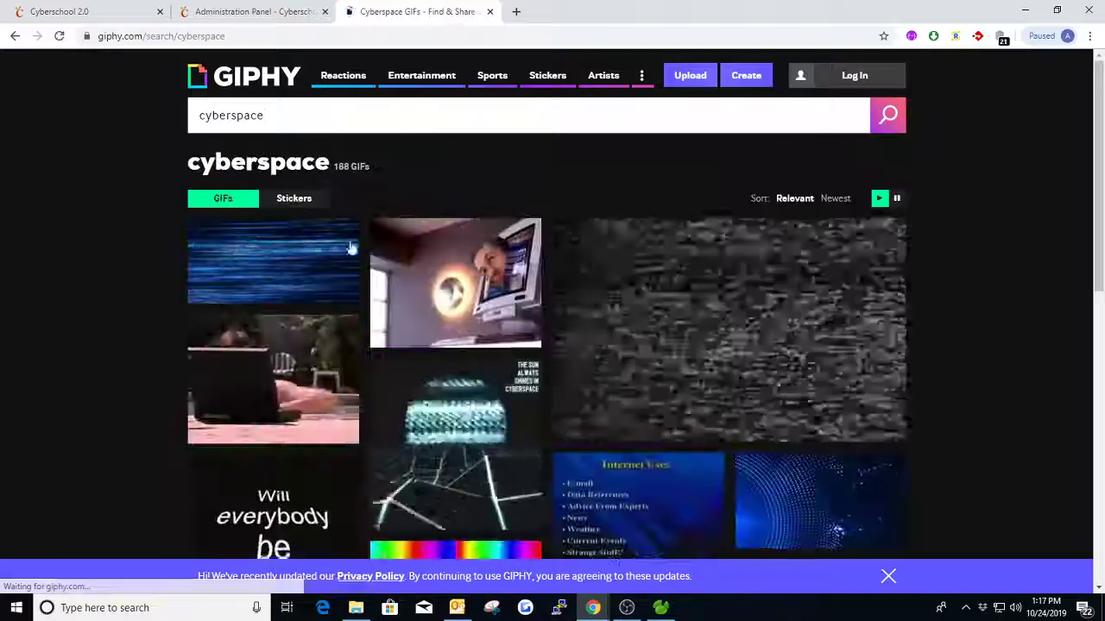
- Open the blue streaming code GIF in the search results and copy its GIF Link
click(266, 276)
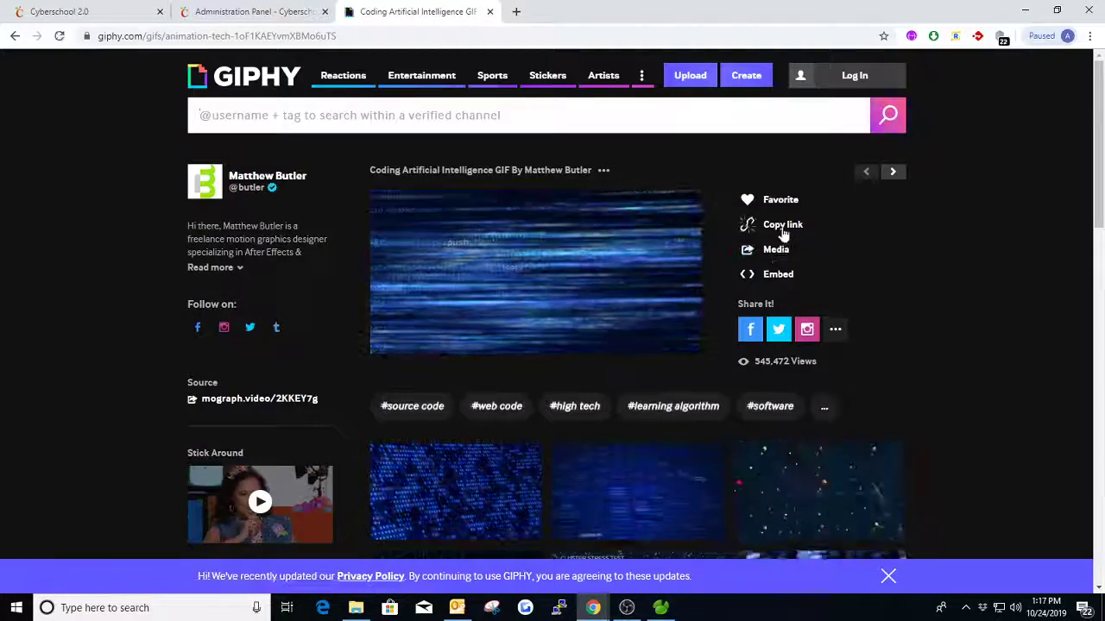
click(782, 224)
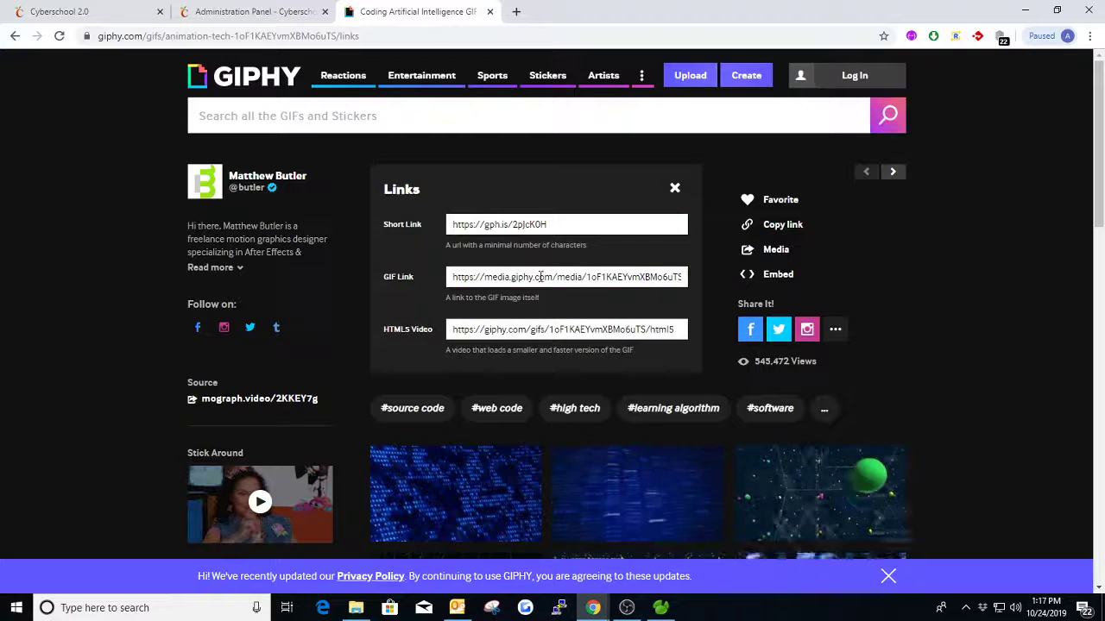
click(539, 276)
key(ctrl+c)
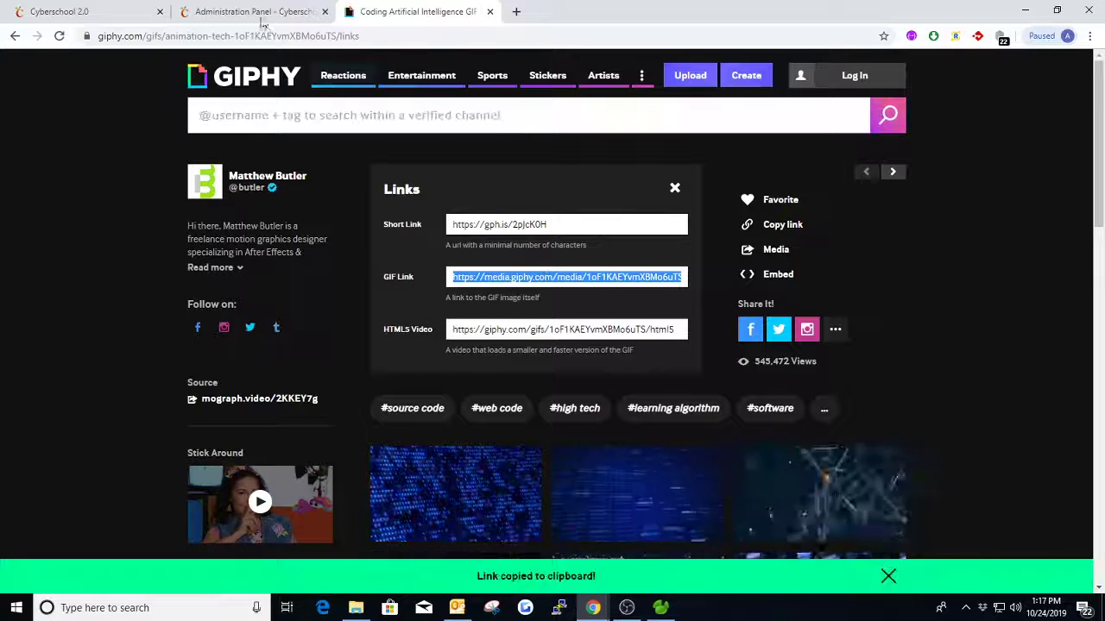
- Replace the Main Content Background Image path with the copied GIPHY link, save the settings and check the background on the page
click(99, 10)
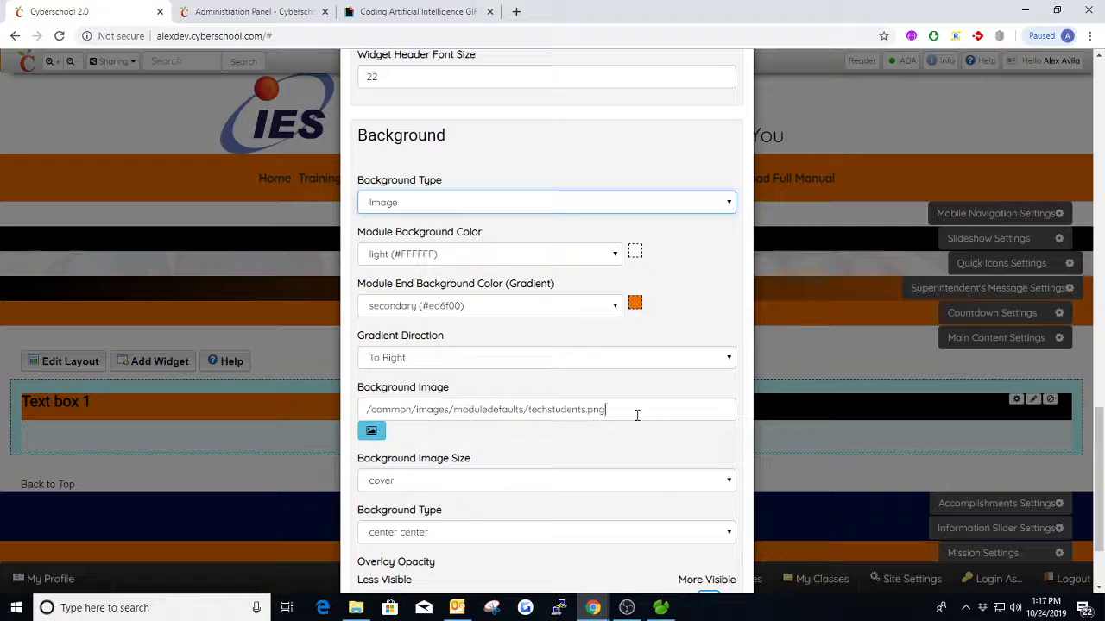
drag(637, 415, 407, 401)
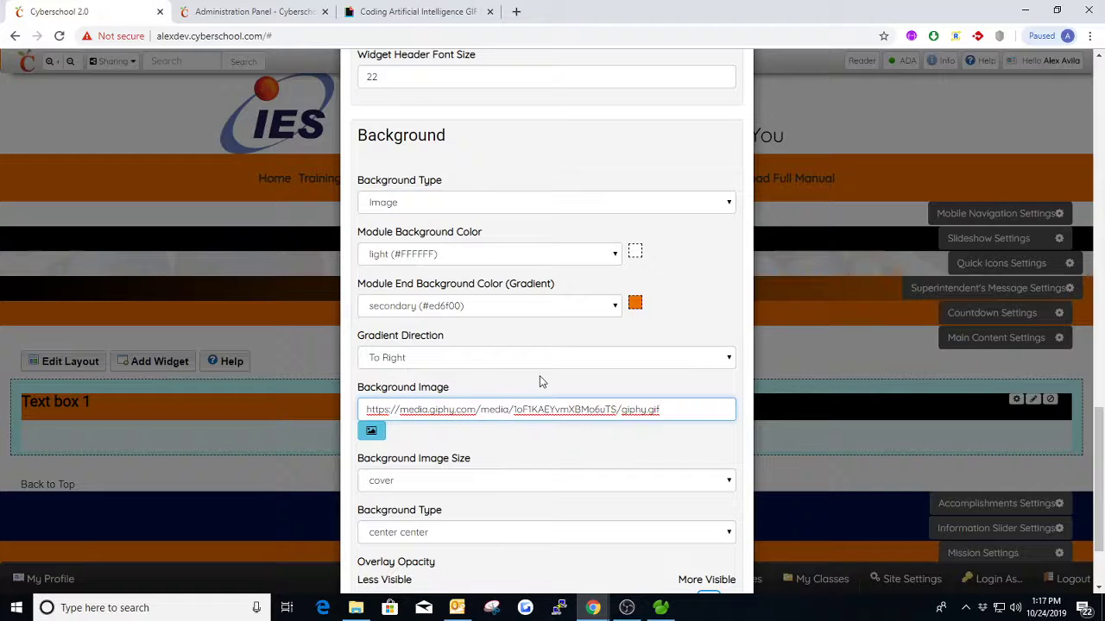
scroll(433, 239, down, 2)
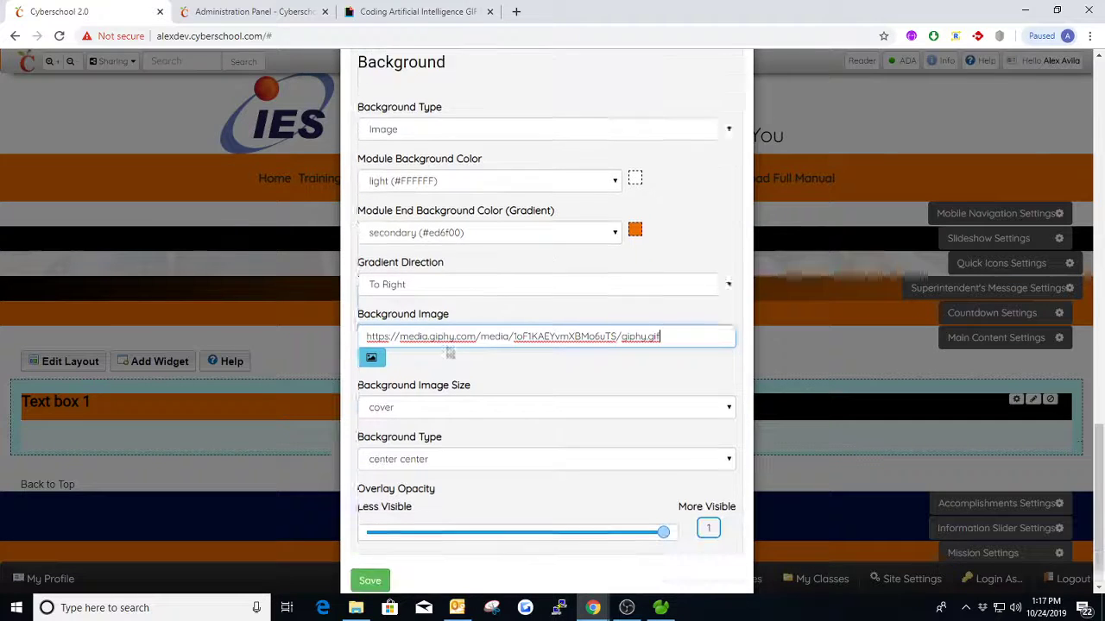
click(370, 542)
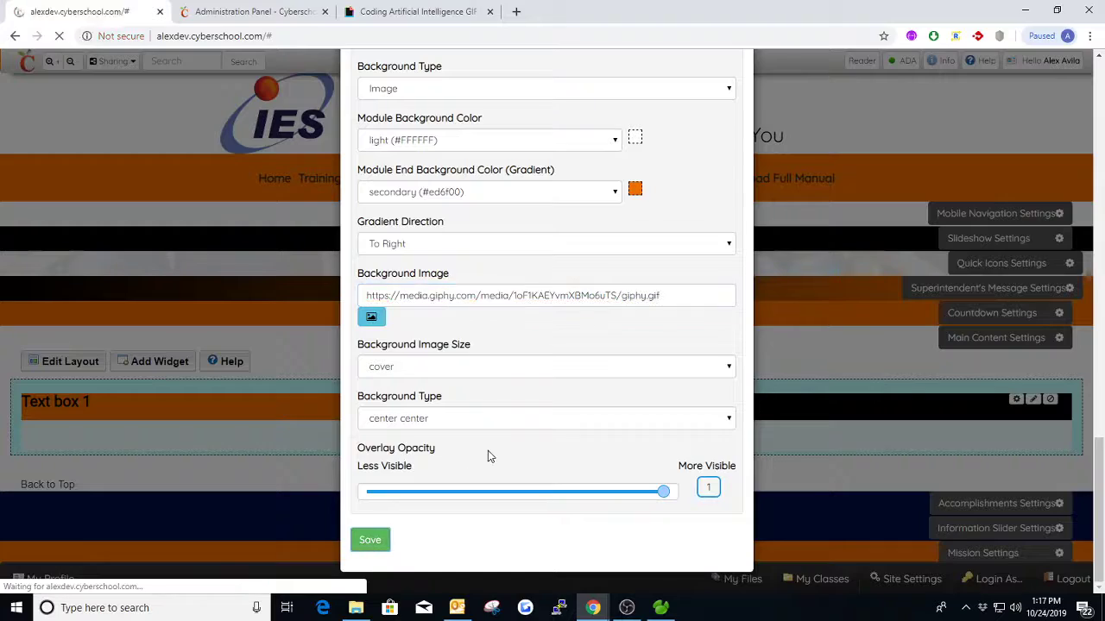
scroll(539, 344, down, 3)
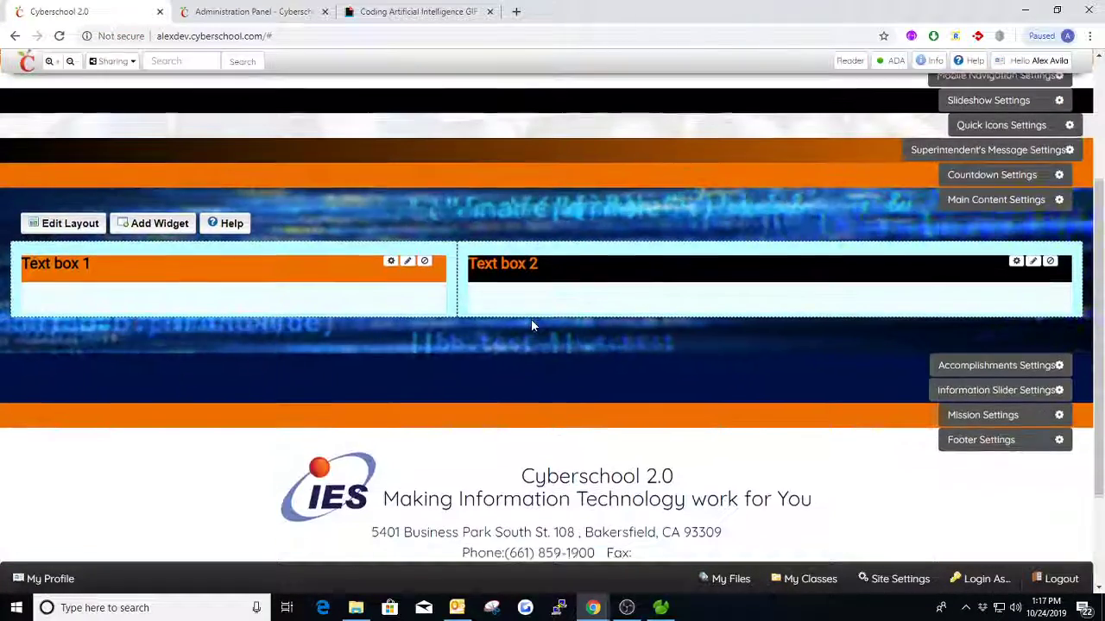
scroll(531, 326, down, 1)
scroll(542, 303, up, 1)
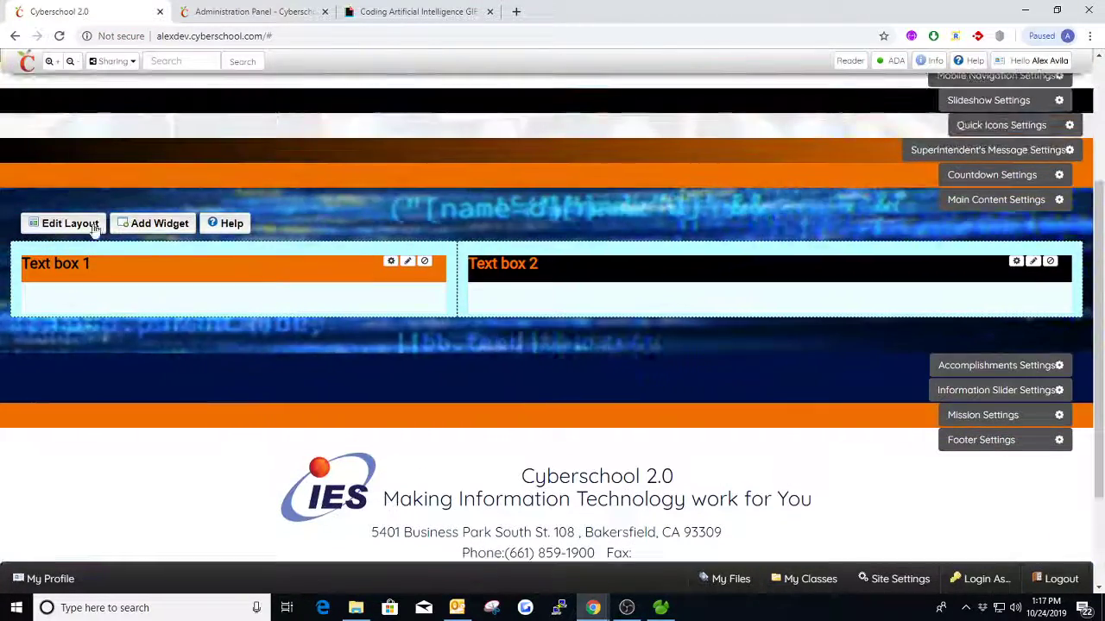
scroll(596, 240, up, 1)
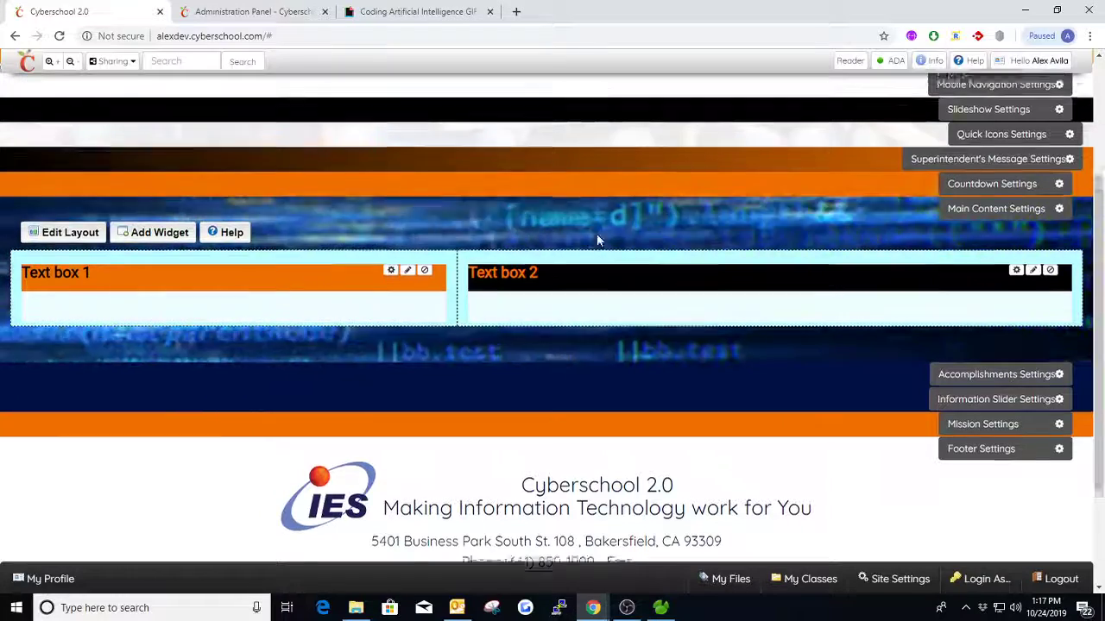
scroll(597, 240, up, 2)
scroll(286, 335, down, 1)
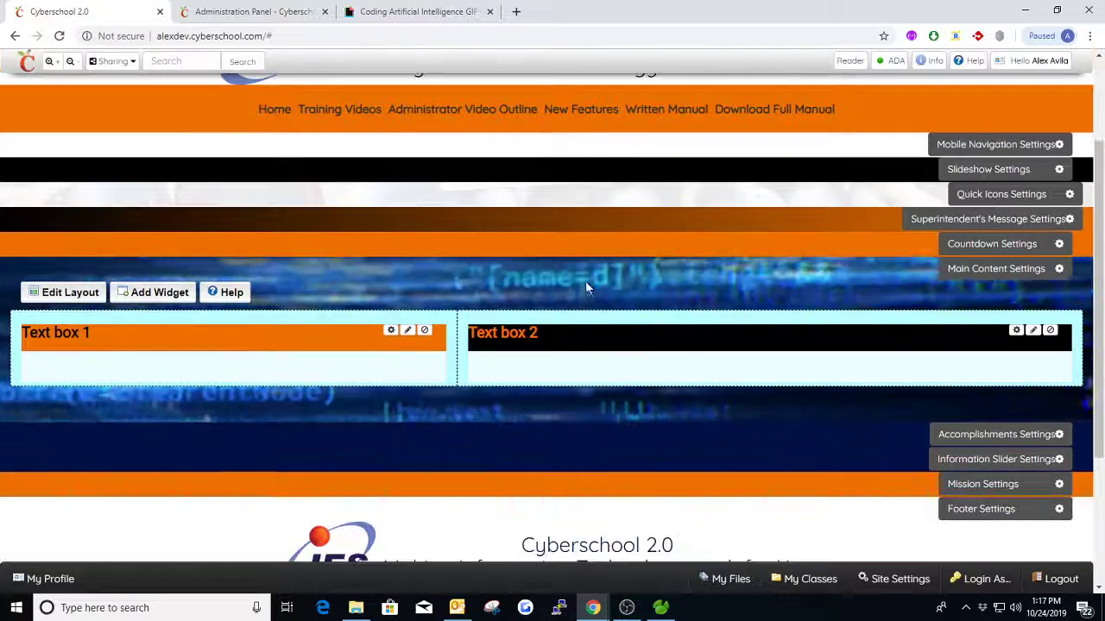
- Set the Main Content section's Background Image Size to auto and save the settings
click(962, 269)
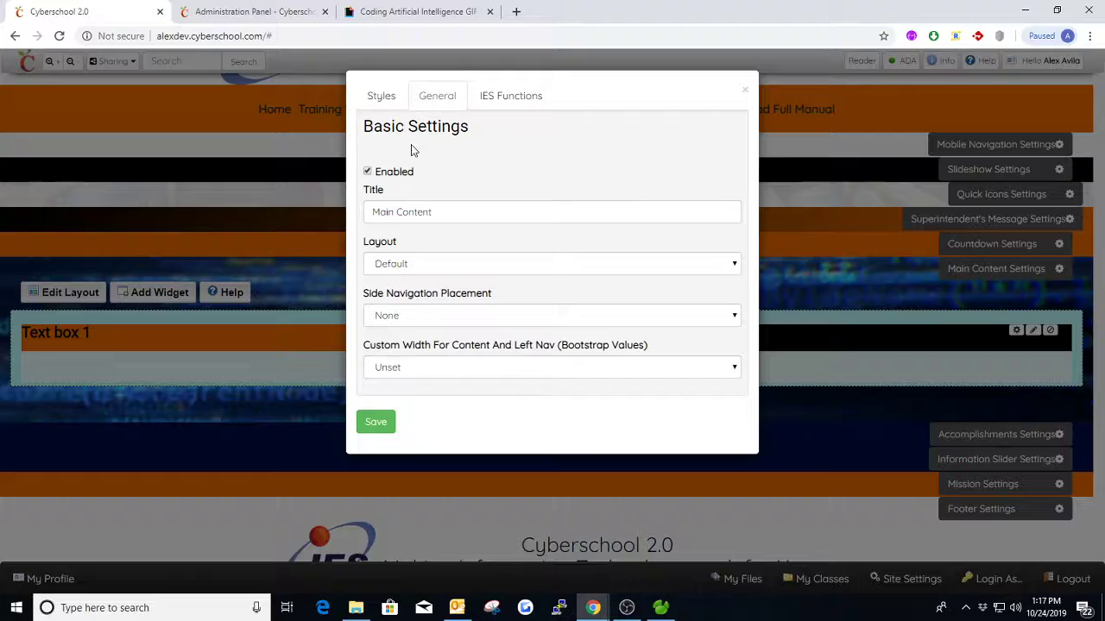
click(381, 96)
scroll(527, 239, down, 10)
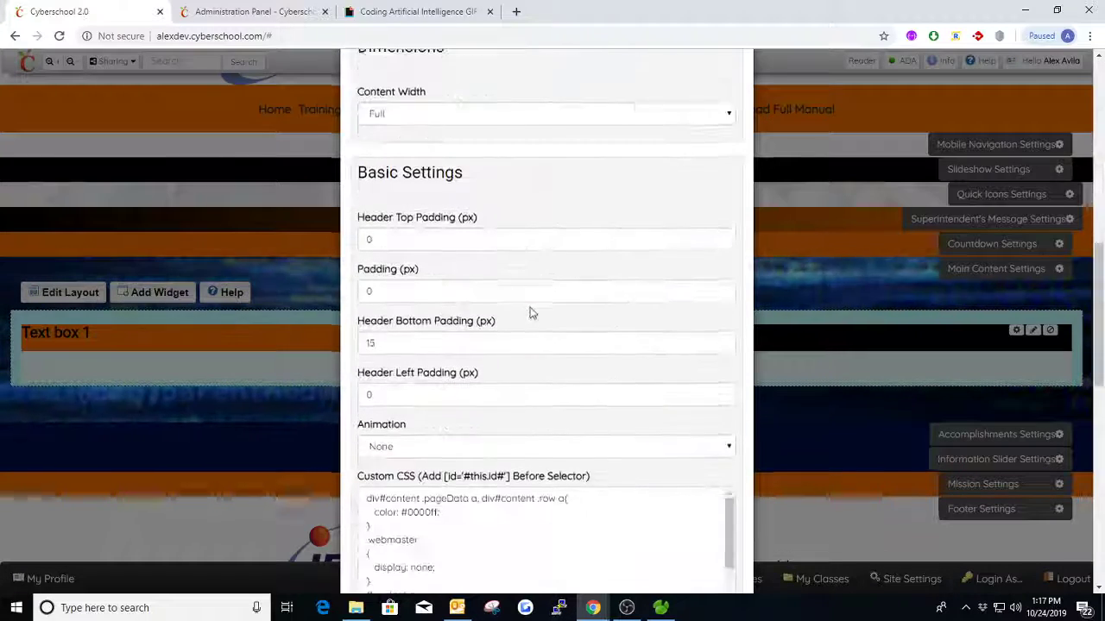
scroll(531, 314, down, 9)
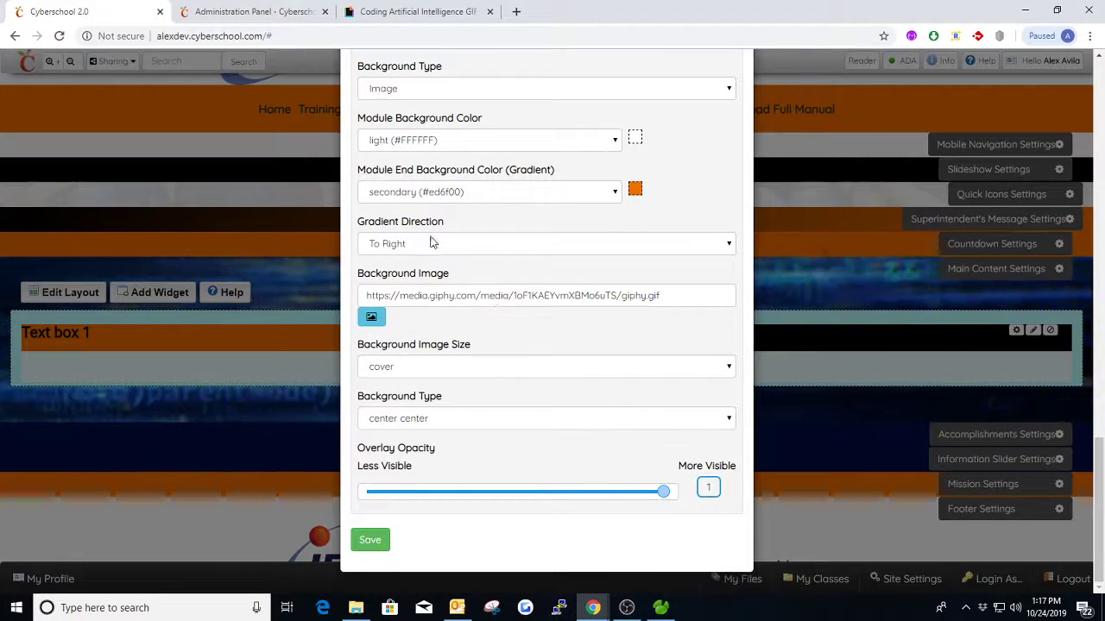
click(448, 367)
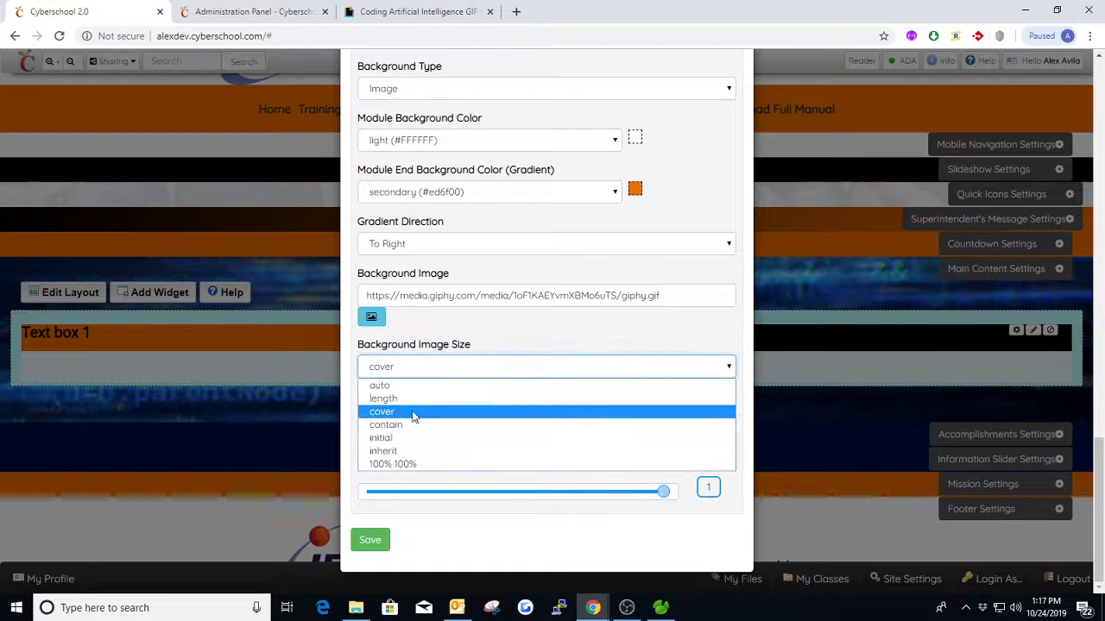
click(405, 384)
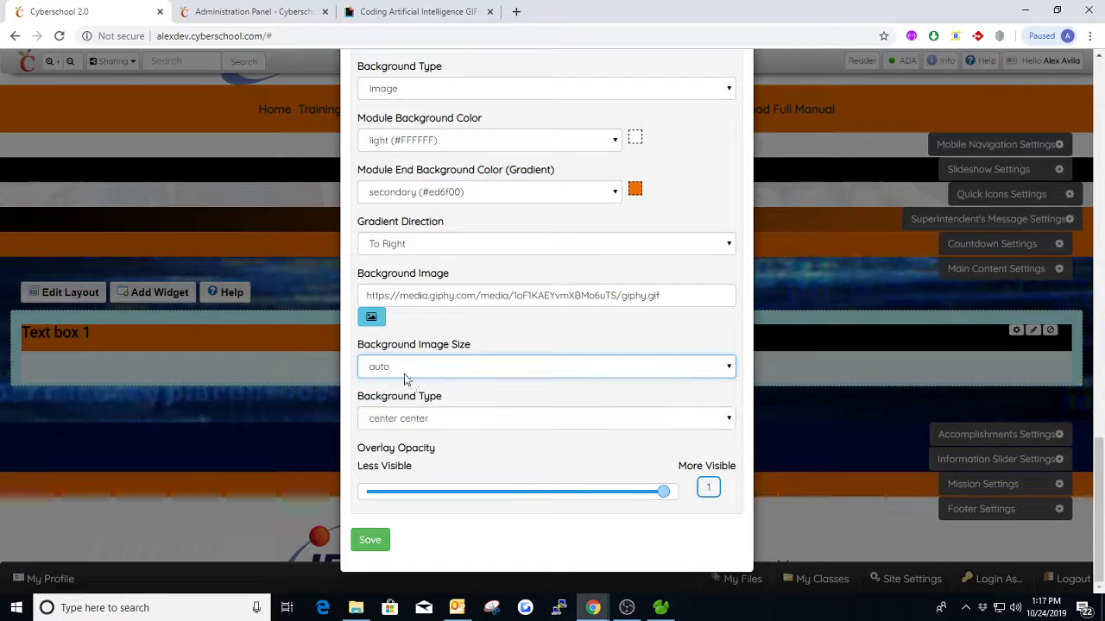
click(371, 542)
- Set the Main Content section's Background Image Size to contain and save the settings
scroll(459, 365, down, 5)
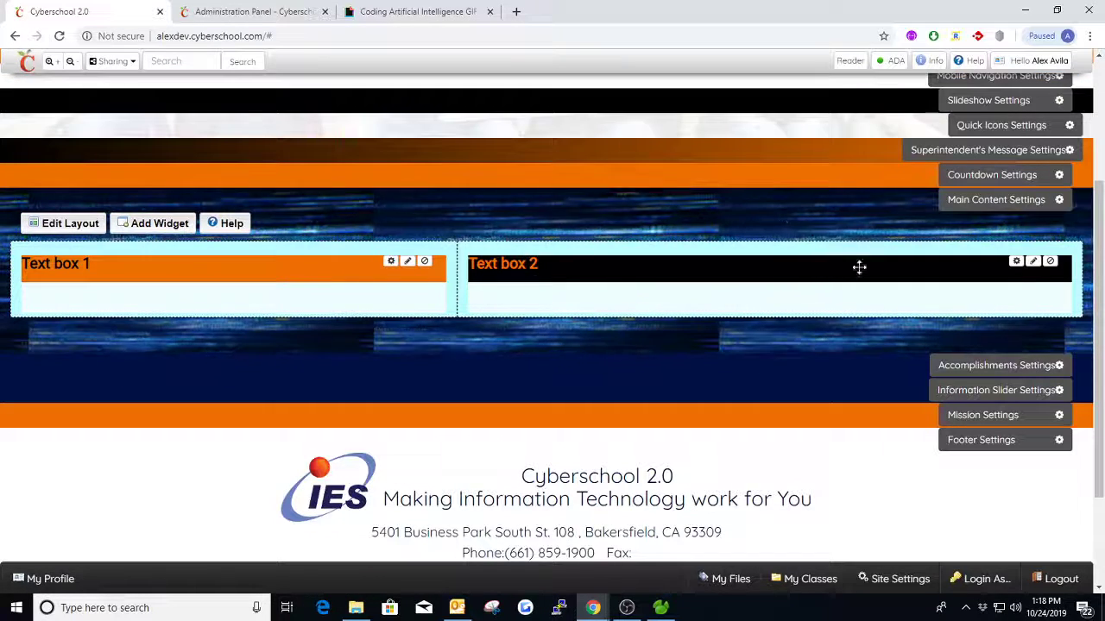
click(982, 202)
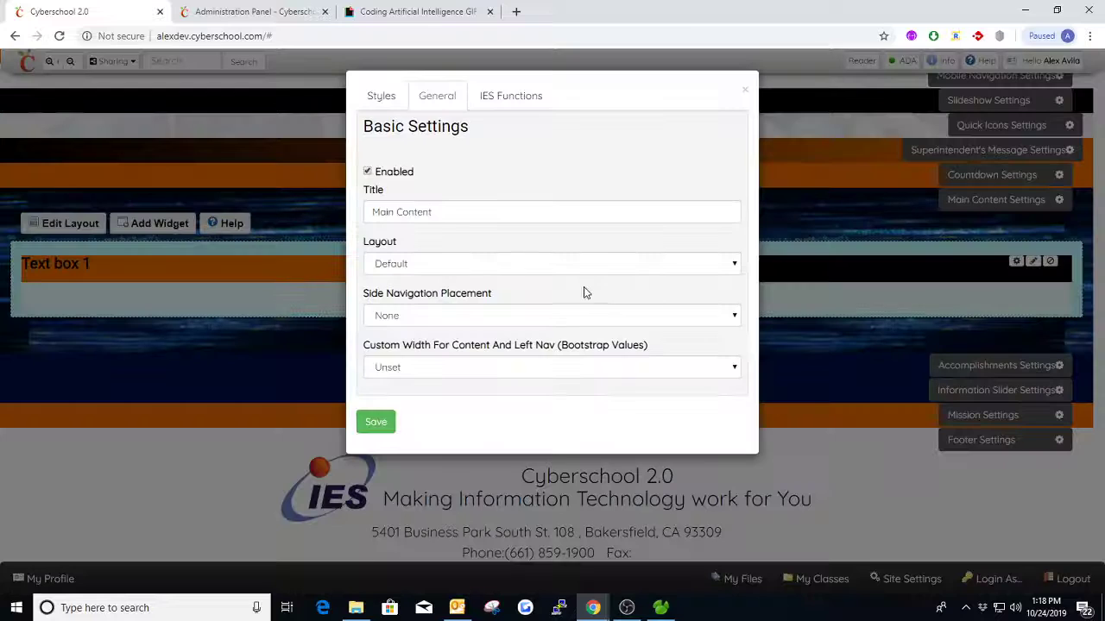
click(385, 101)
scroll(544, 345, down, 15)
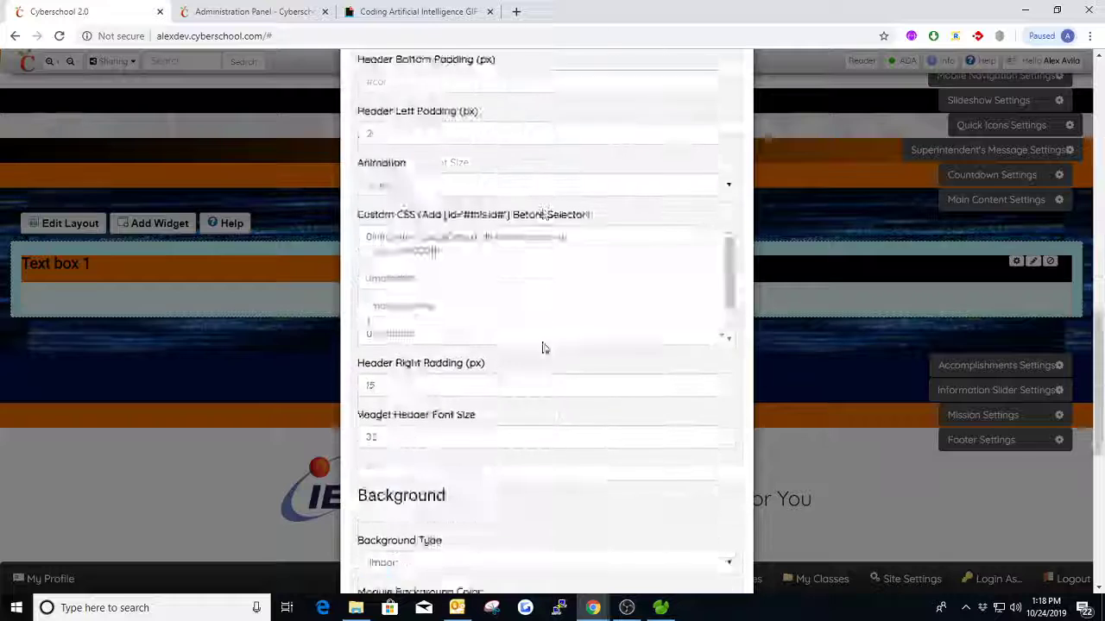
click(438, 370)
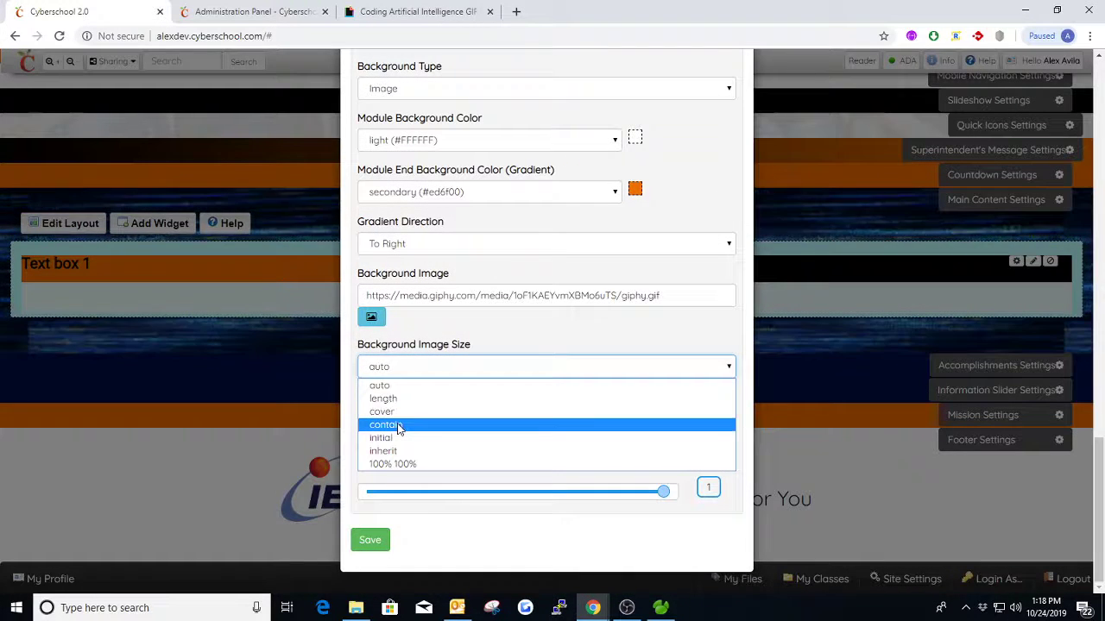
click(400, 424)
click(370, 541)
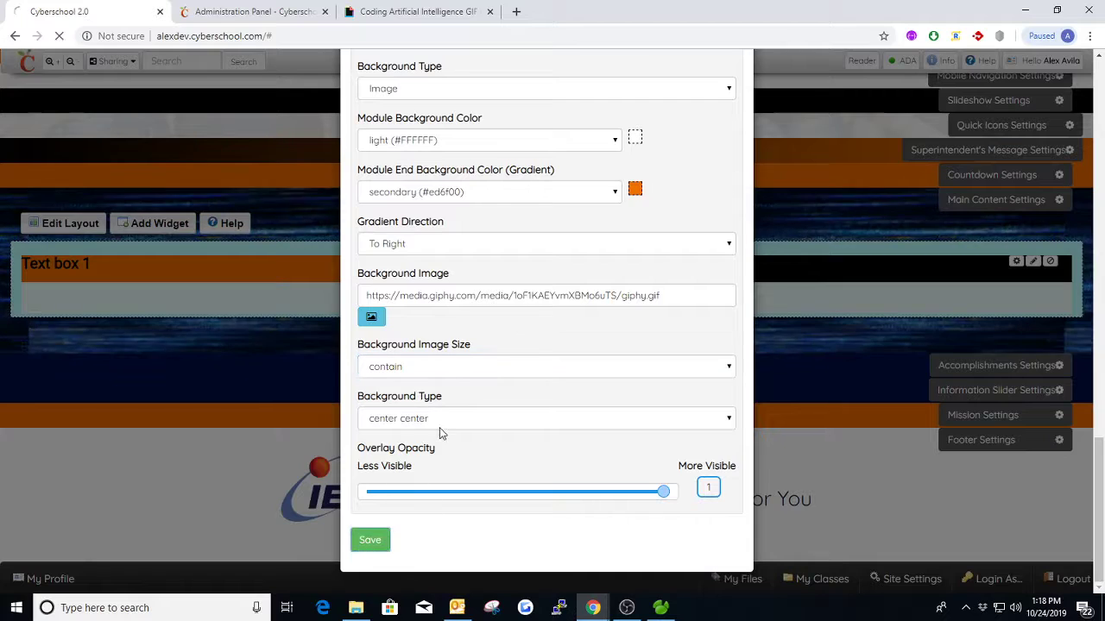
- Set the Main Content section's Background Image Size to 100% 100%, save the settings and check the background on the page
scroll(518, 405, down, 2)
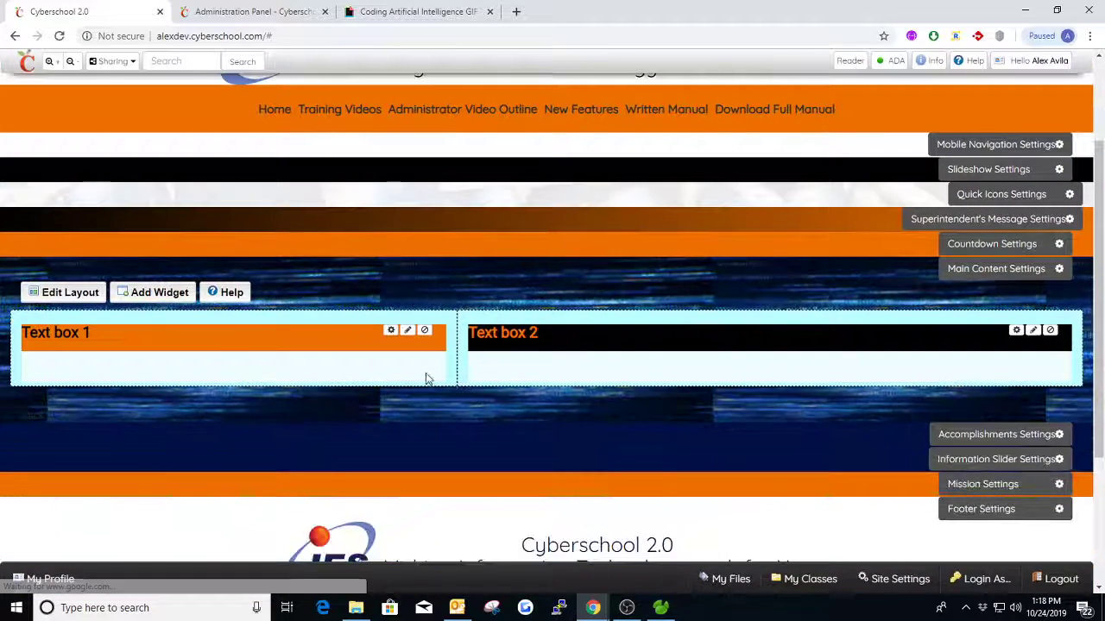
click(1005, 276)
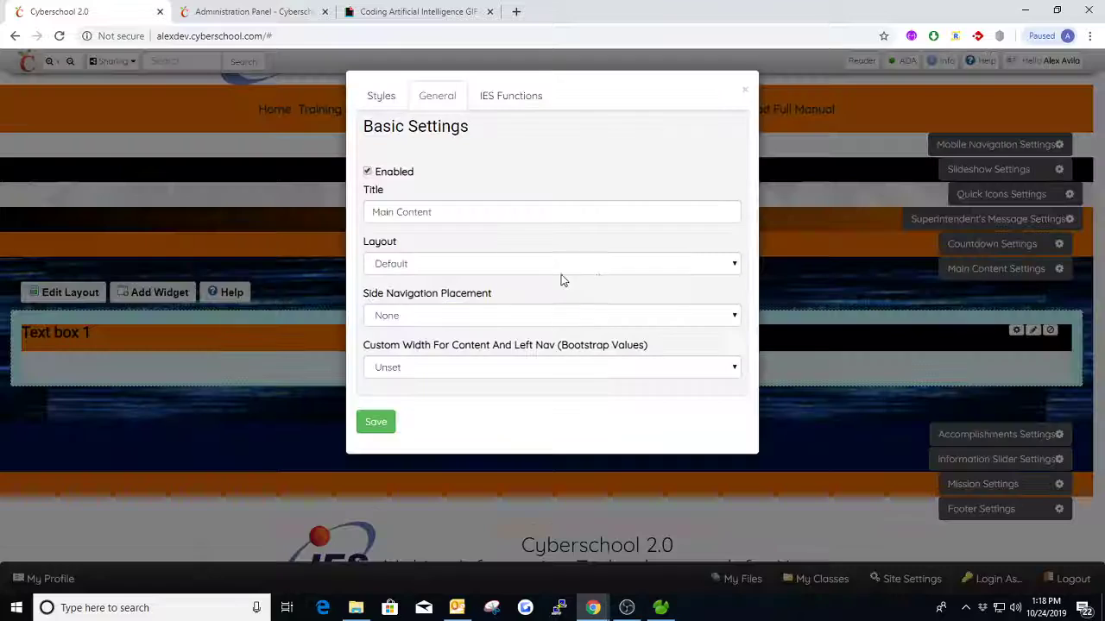
click(382, 97)
scroll(513, 363, down, 4)
scroll(512, 362, down, 10)
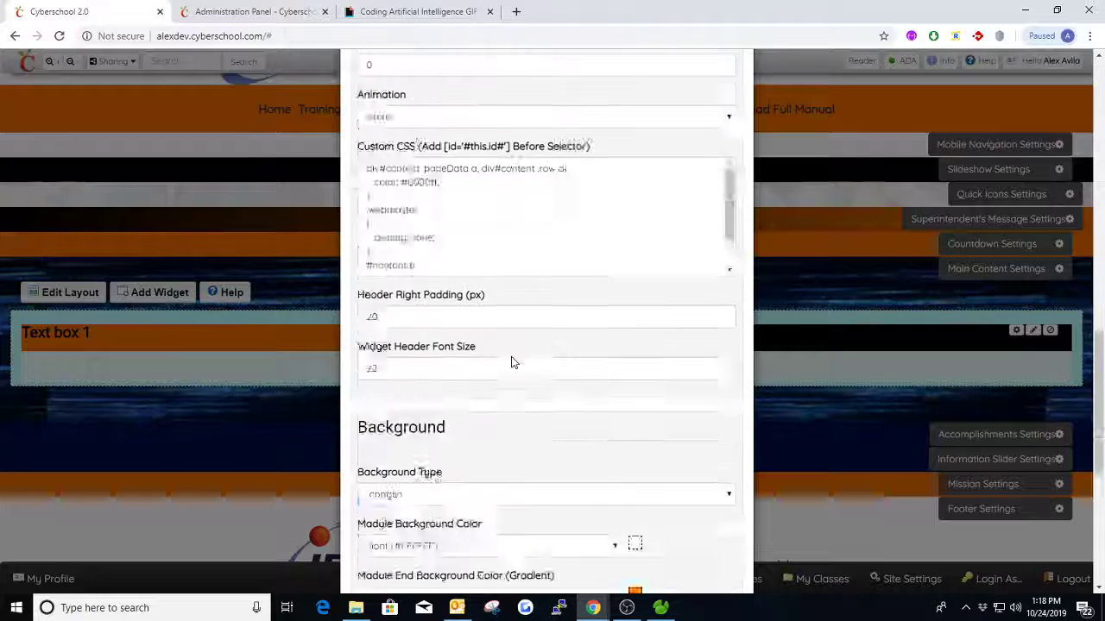
click(436, 367)
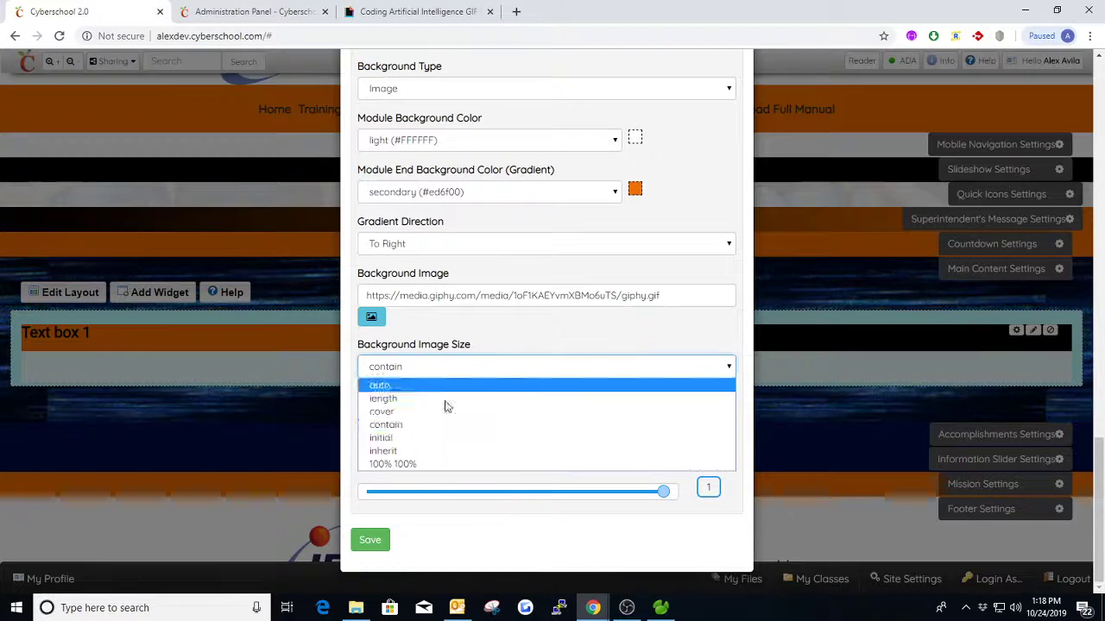
click(406, 464)
click(370, 541)
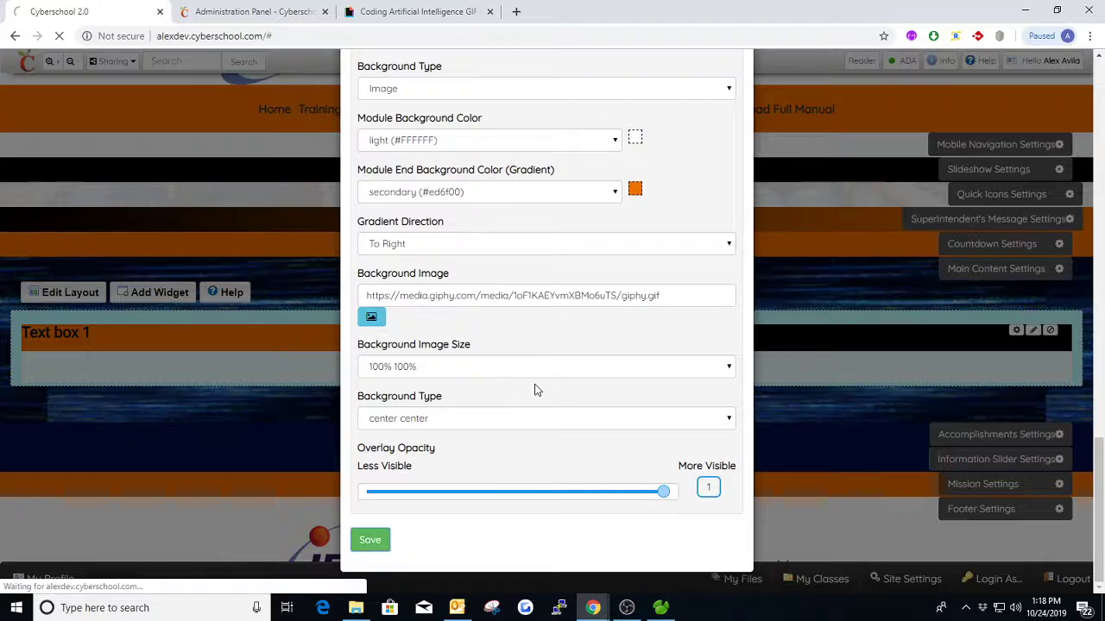
scroll(617, 347, down, 3)
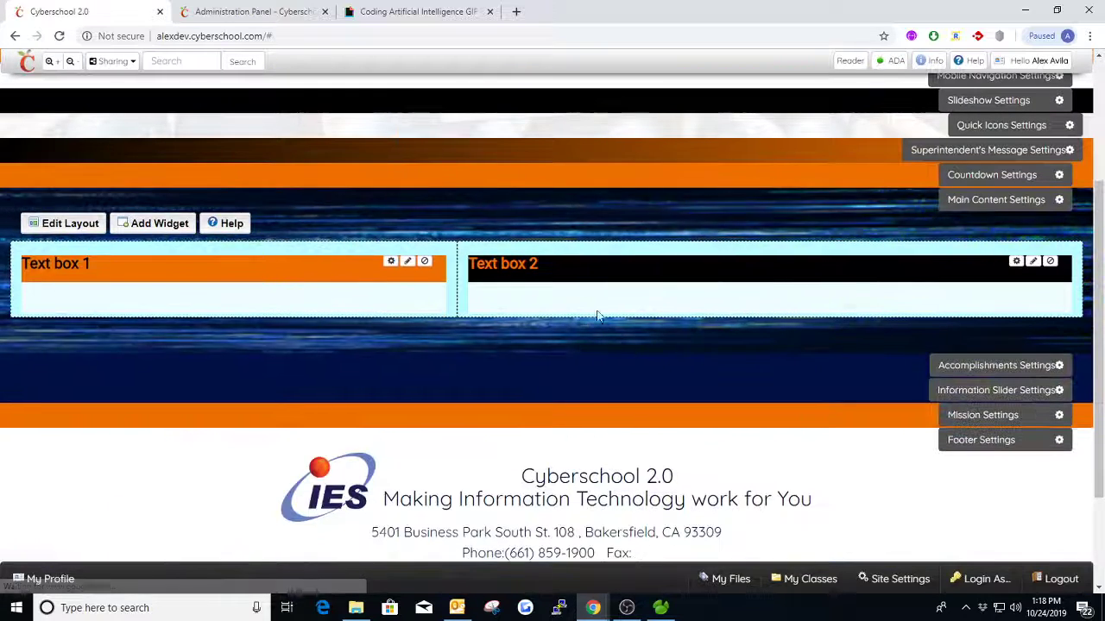
- Set the Main Content section's Background Image Size to initial, save the settings and check the background on the page
click(964, 208)
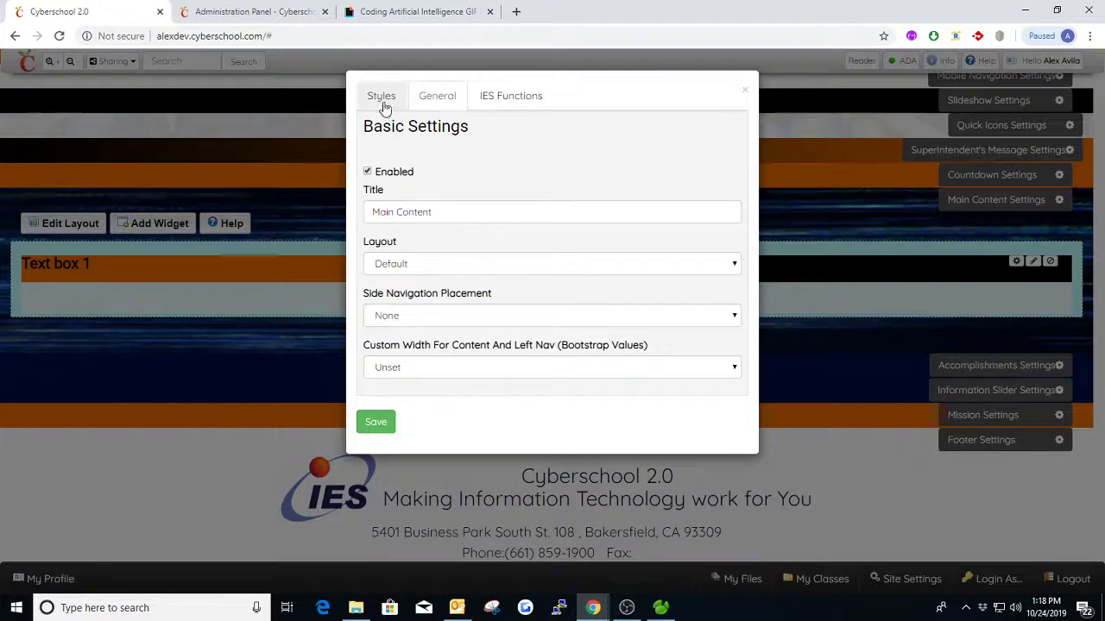
click(384, 103)
scroll(453, 310, down, 5)
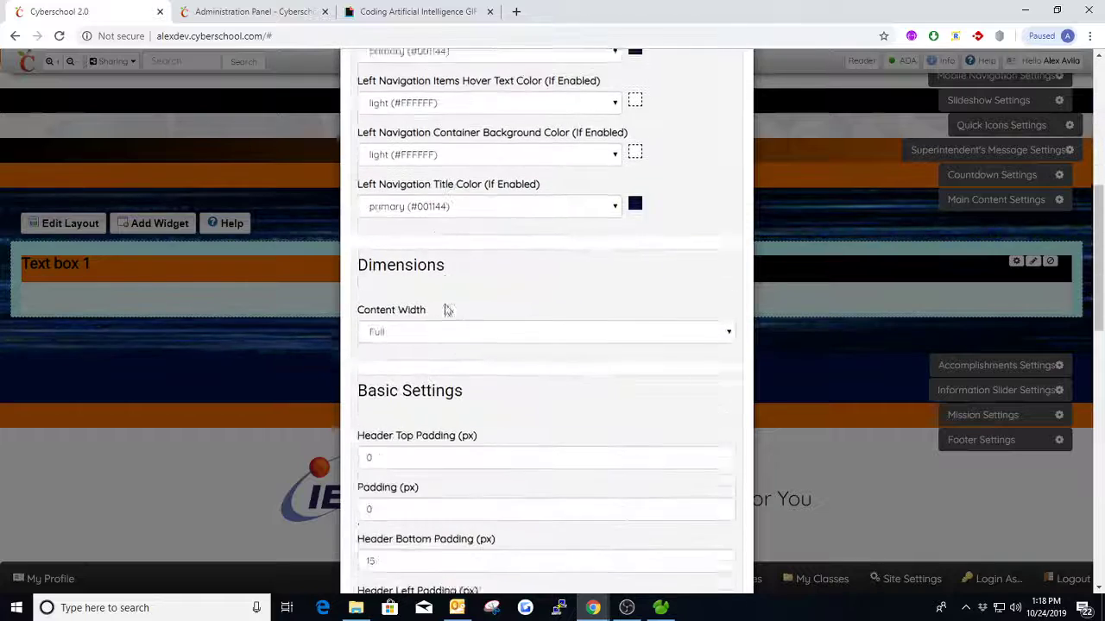
scroll(447, 311, down, 10)
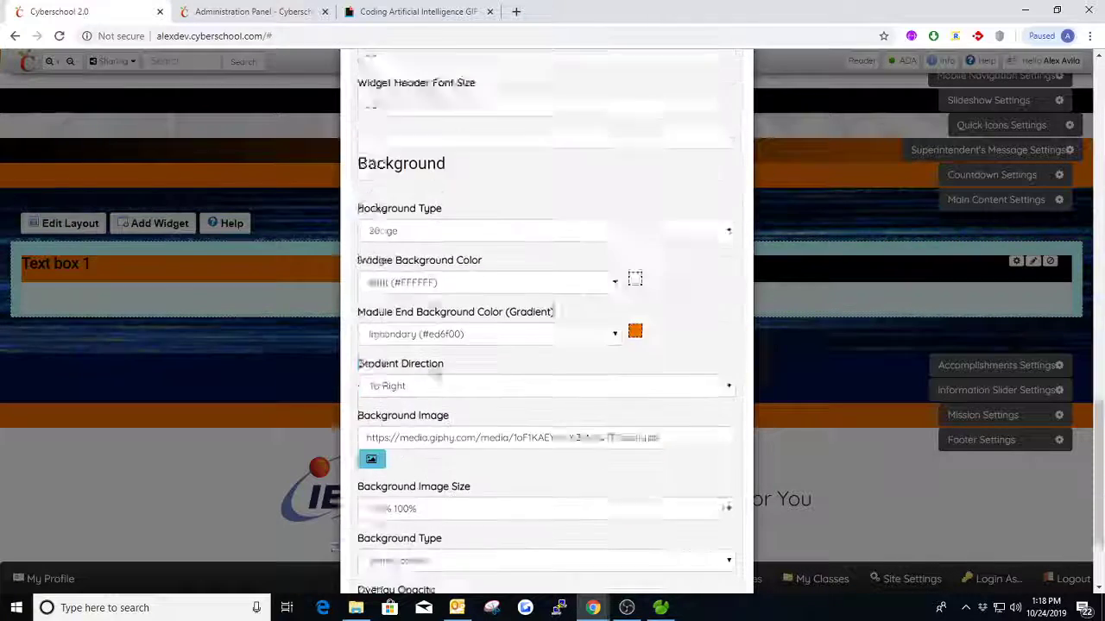
scroll(437, 306, down, 1)
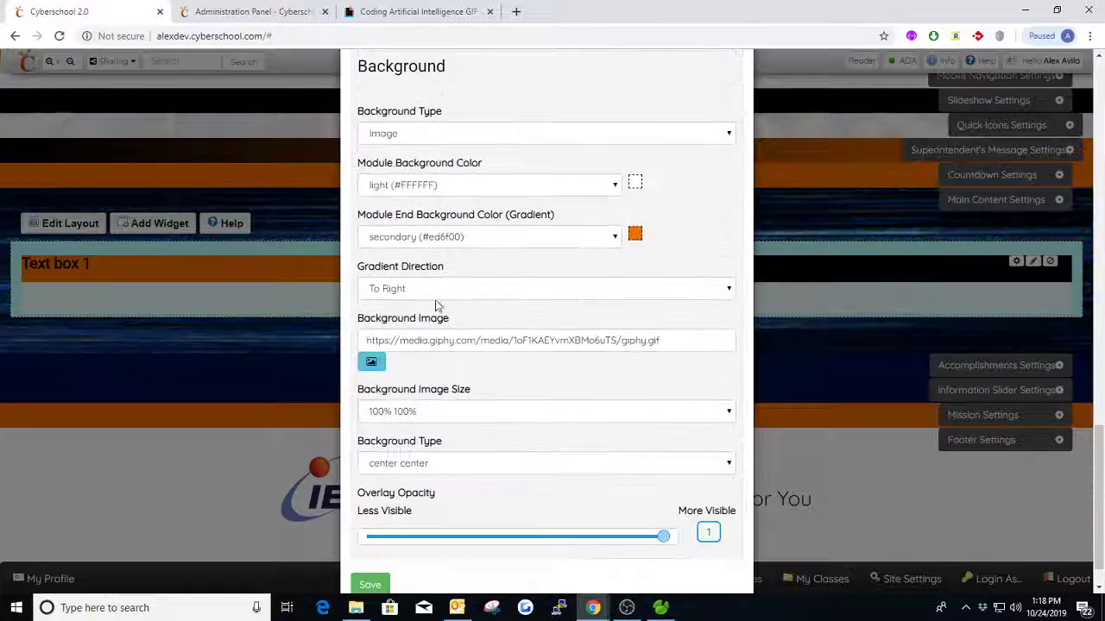
click(418, 411)
click(414, 488)
scroll(414, 487, down, 1)
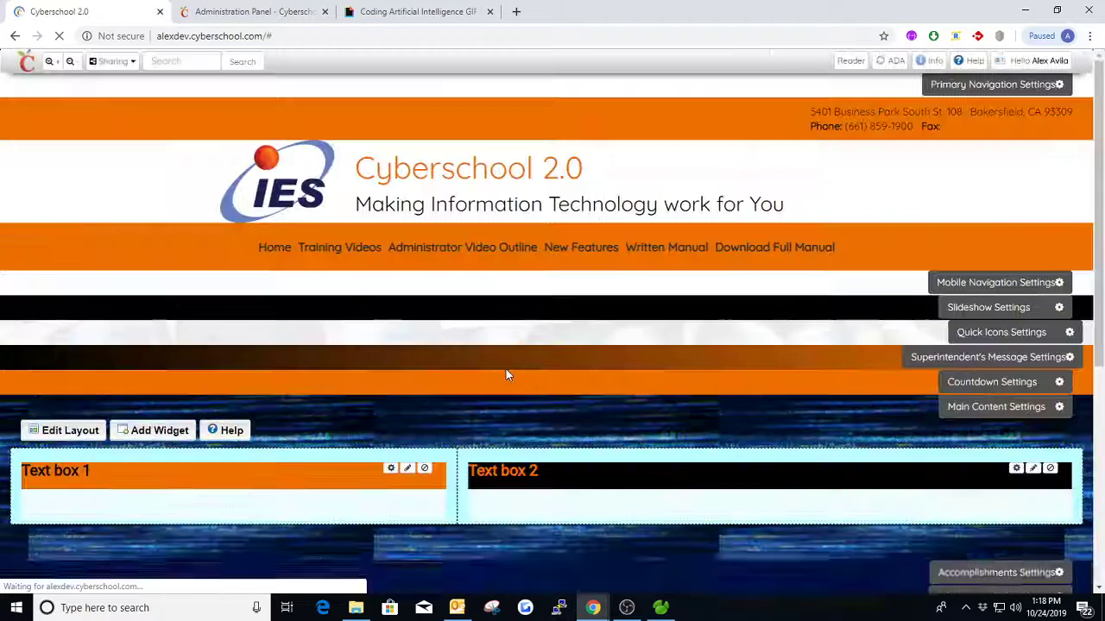
scroll(507, 373, down, 2)
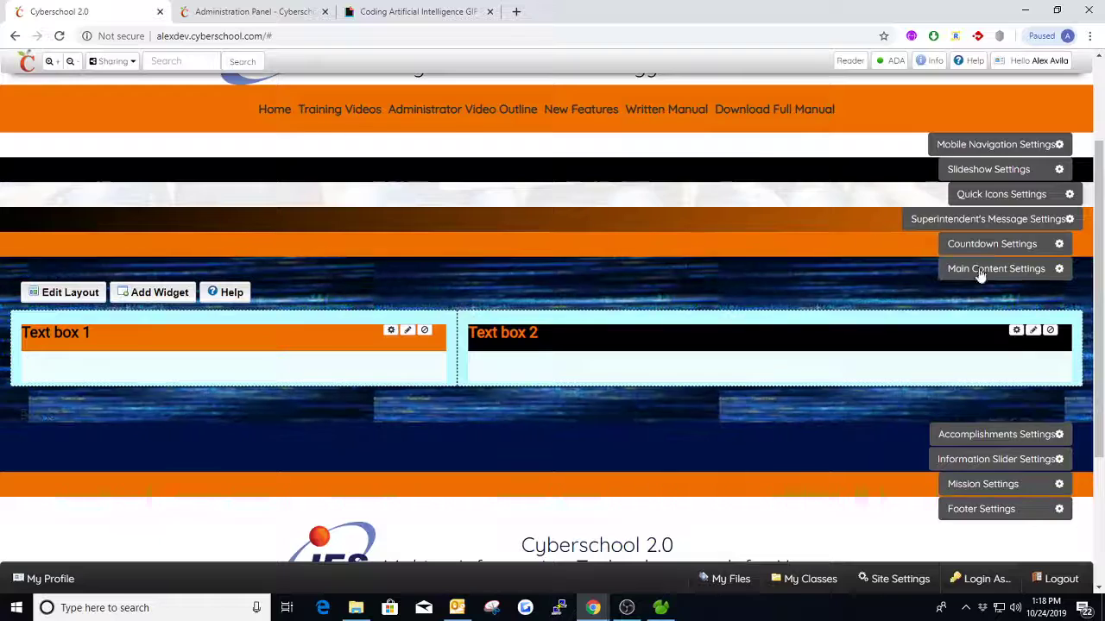
- Clear the GIPHY link from the Background Image field in the Main Content section's style settings
click(988, 270)
click(378, 97)
scroll(439, 319, down, 10)
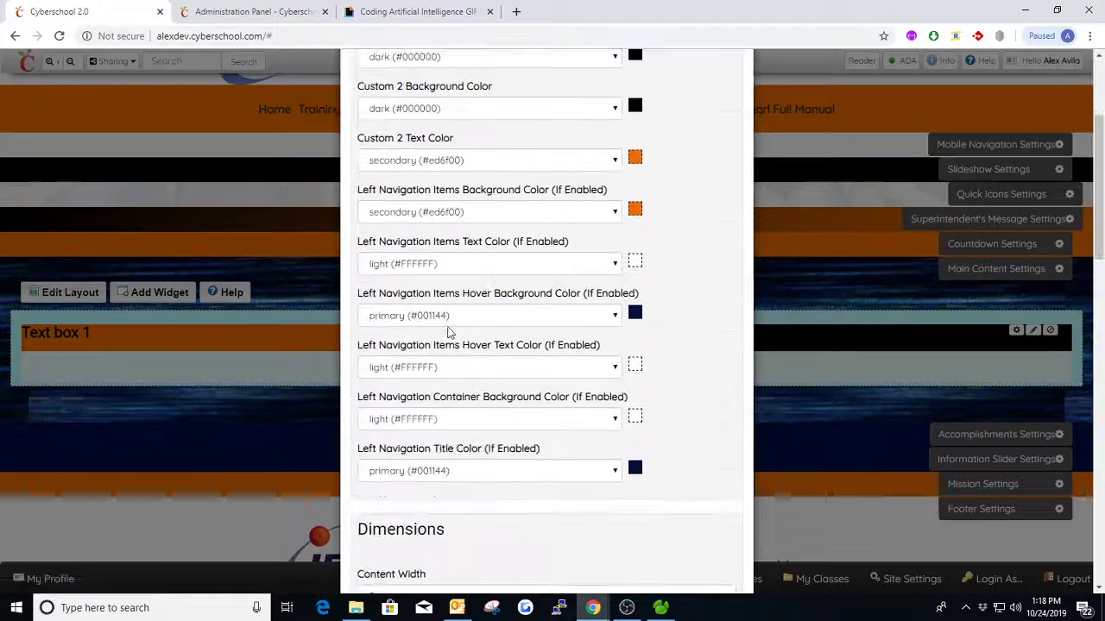
scroll(464, 402, down, 9)
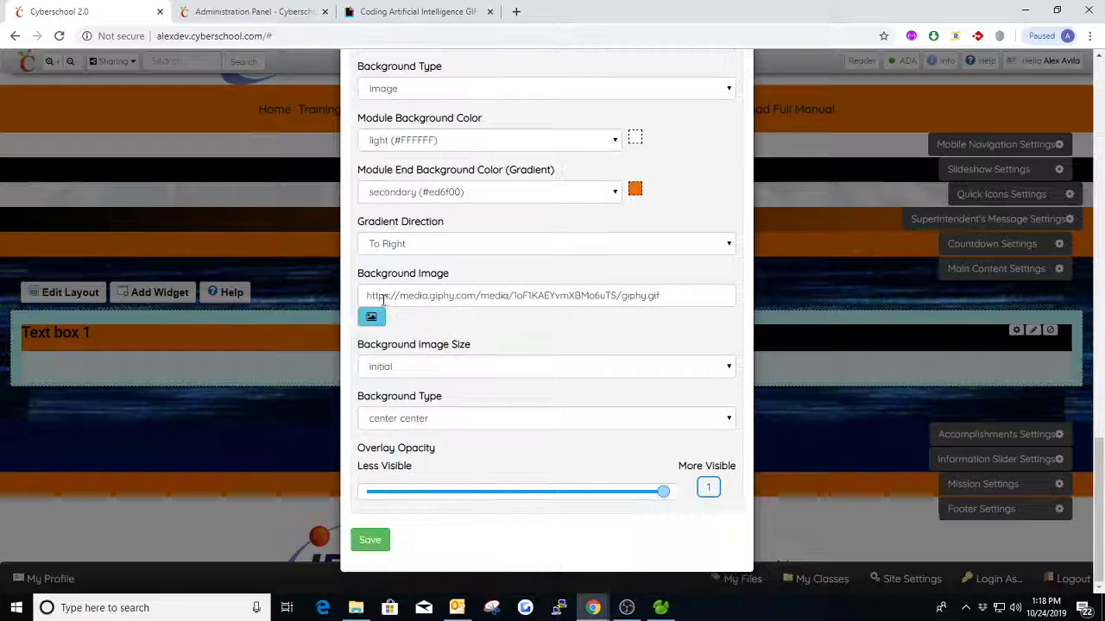
drag(676, 295, 390, 295)
key(BackSpace)
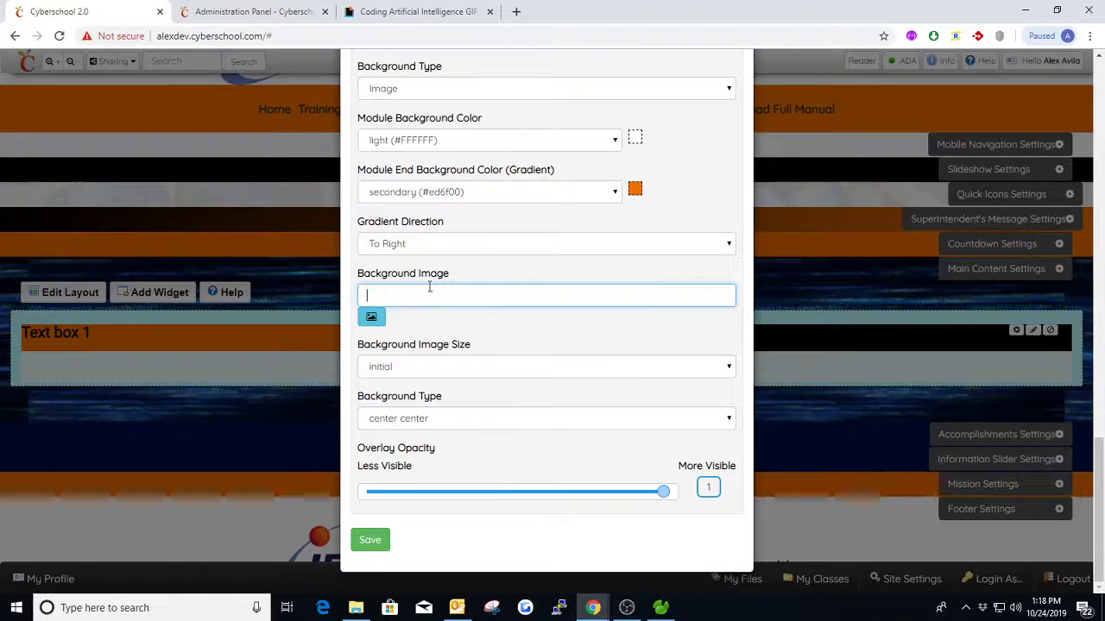
- Set the Main Content Background Type to Solid Color, save the settings and check the section on the page
scroll(398, 161, up, 1)
click(399, 161)
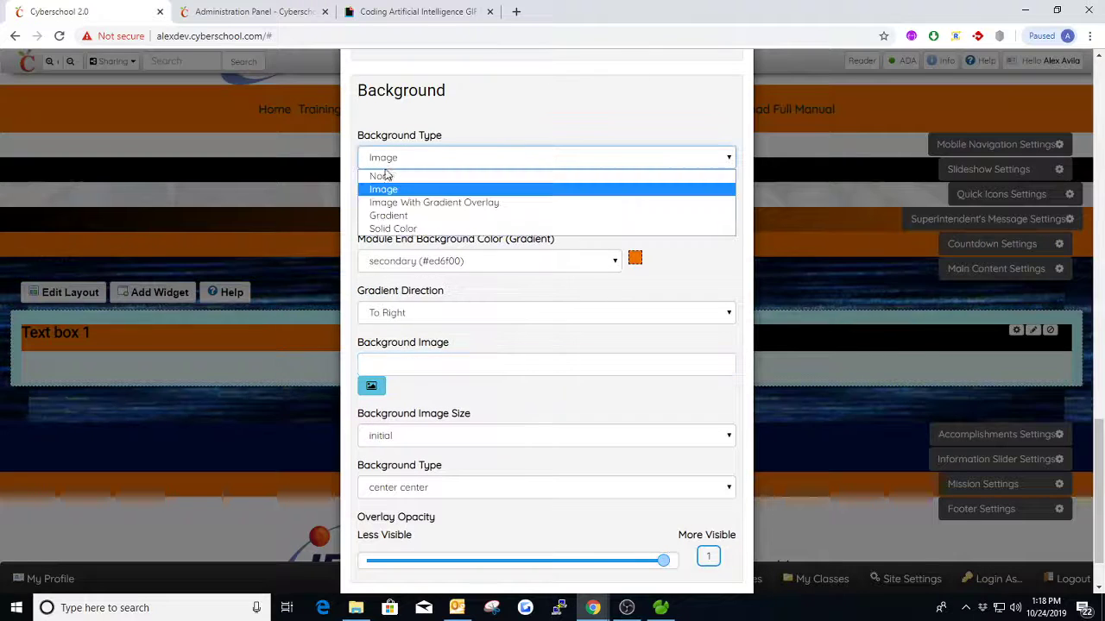
click(382, 176)
click(384, 158)
click(393, 229)
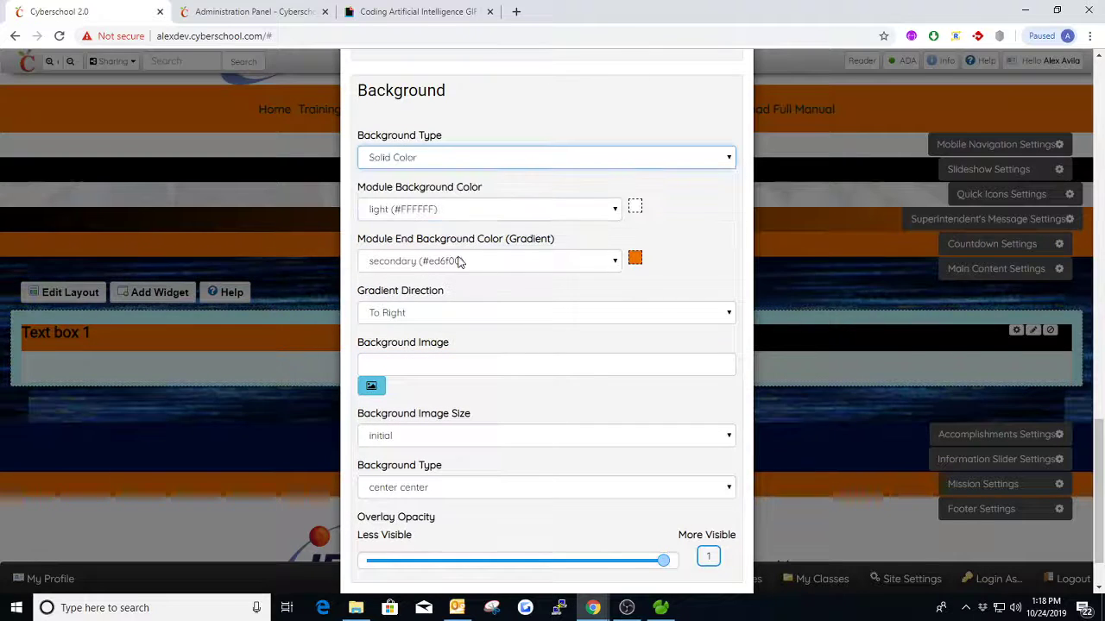
scroll(449, 464, down, 1)
click(370, 540)
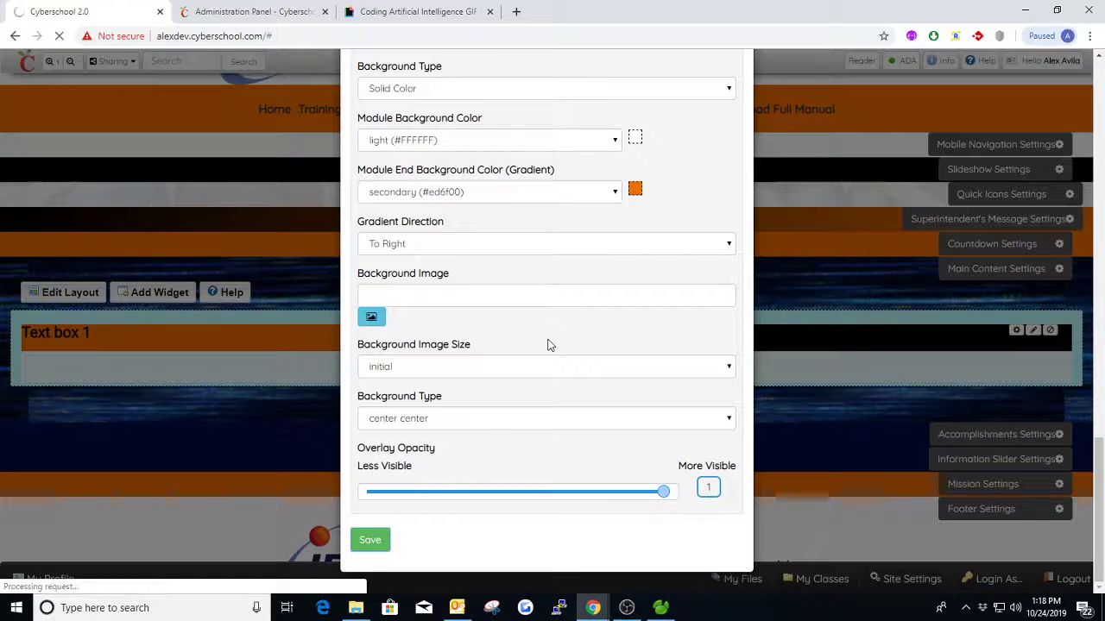
scroll(958, 362, down, 2)
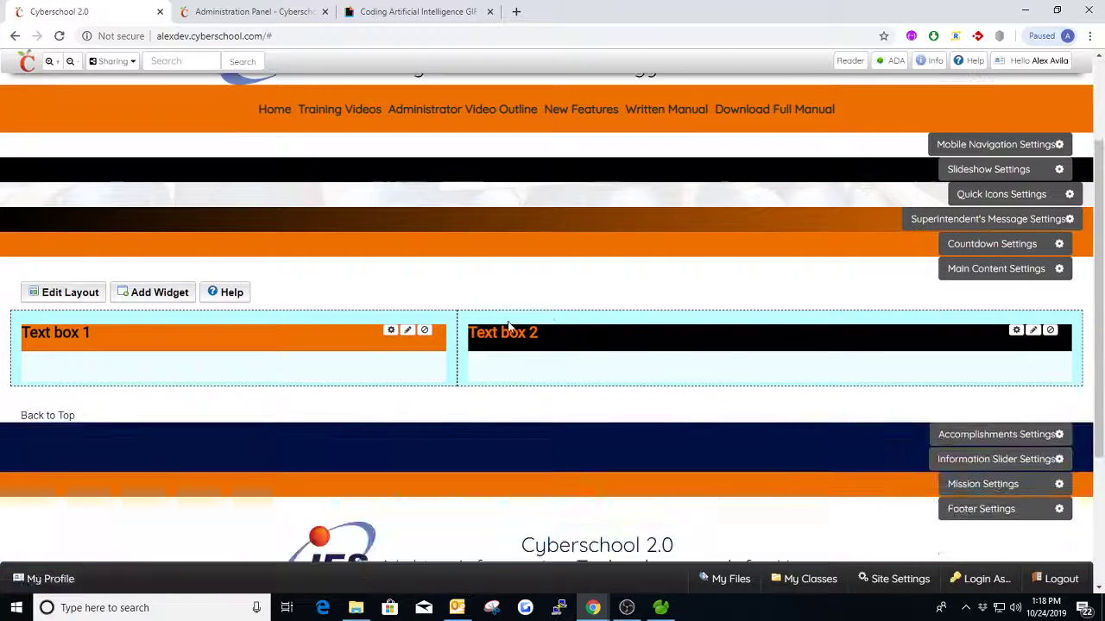
scroll(509, 251, down, 1)
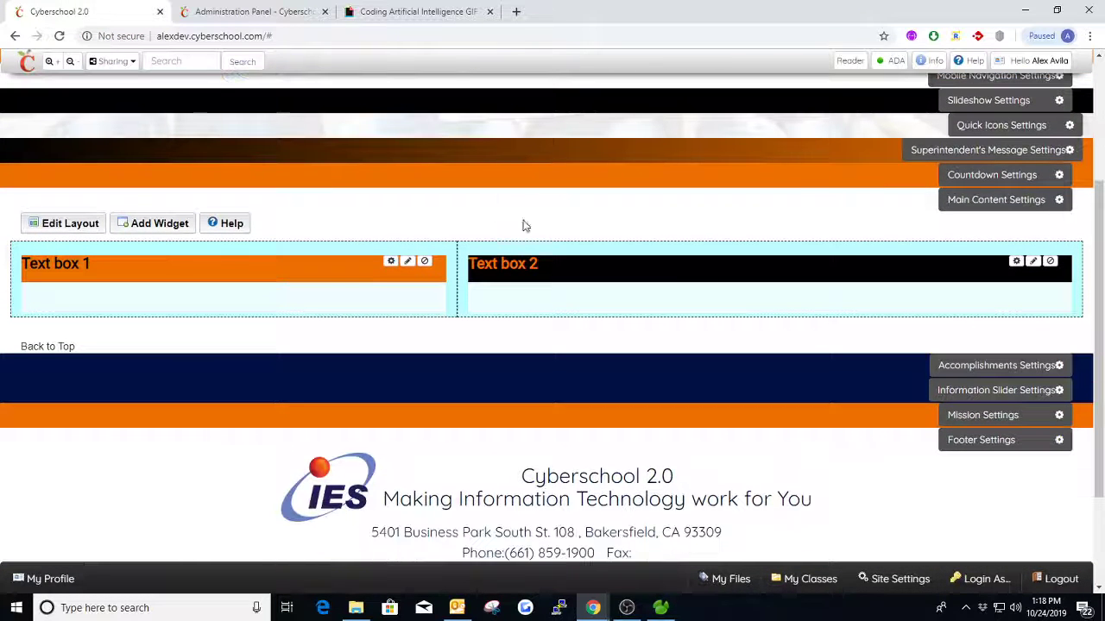